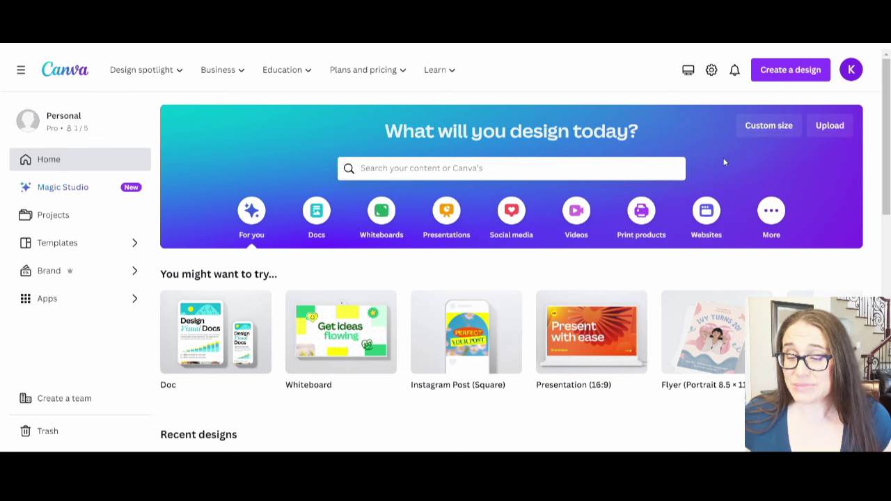
Create a new 4500 × 5400 px design and set its page background to black.
click(780, 131)
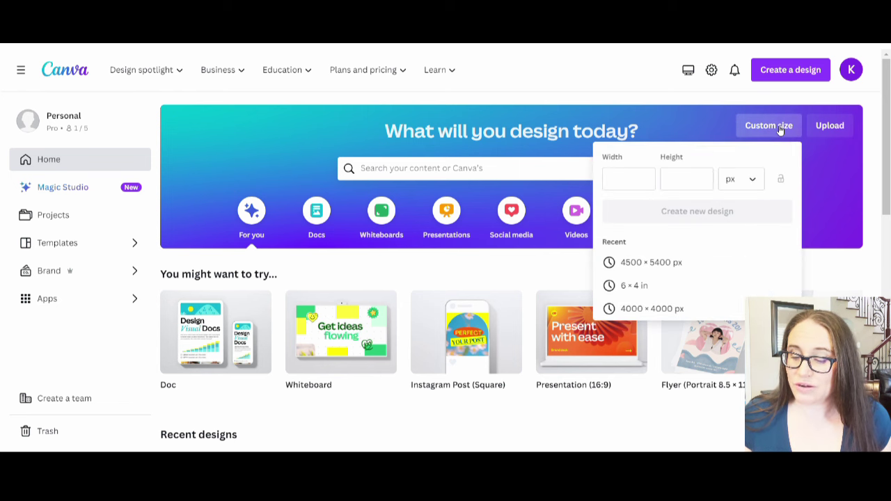
click(654, 269)
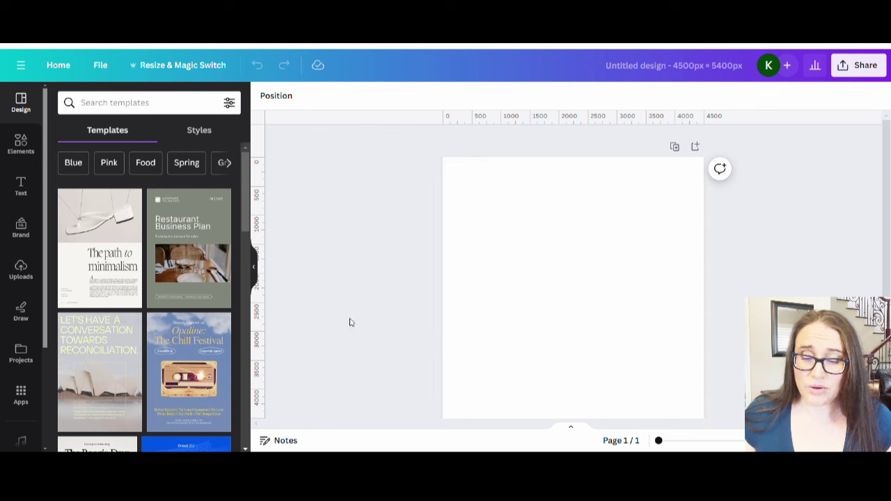
click(480, 220)
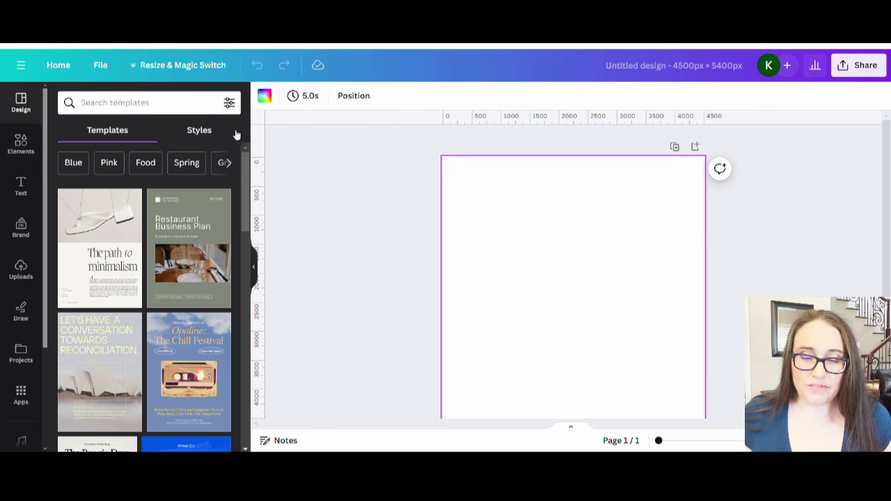
click(269, 97)
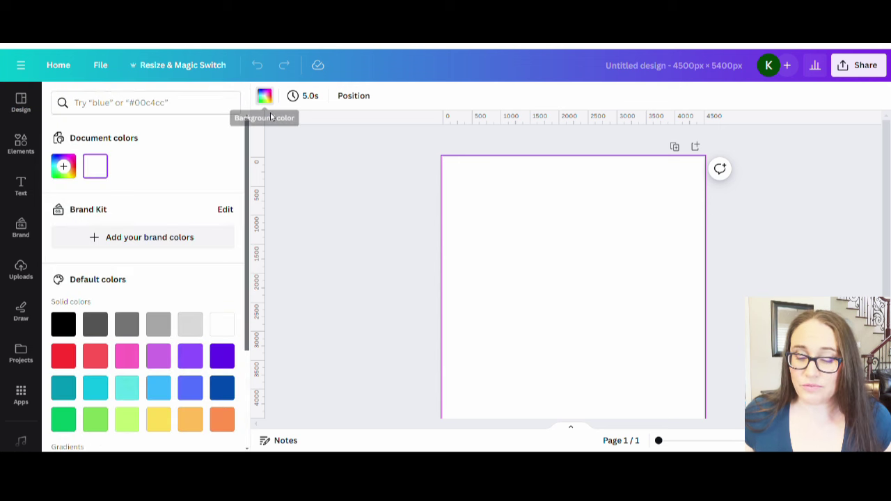
click(64, 324)
click(306, 320)
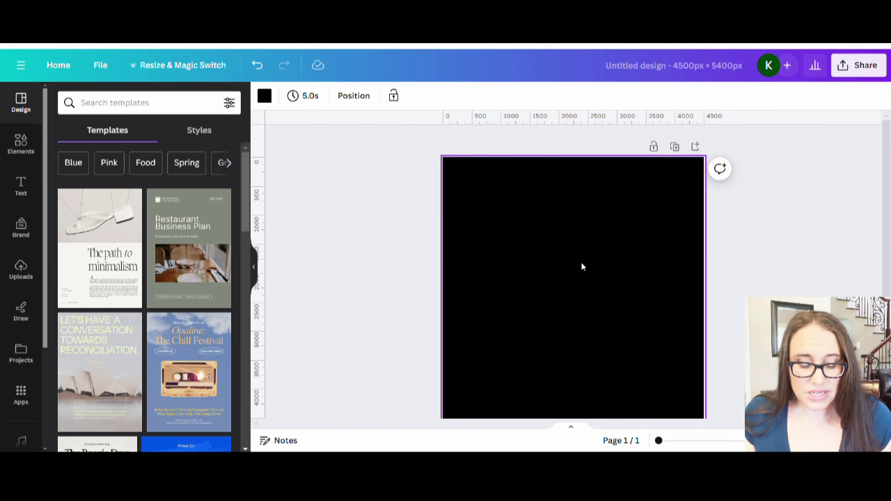
Add the text "I WEAR GREY", enlarge it to about size 423 and place it near the page's top edge.
key(t)
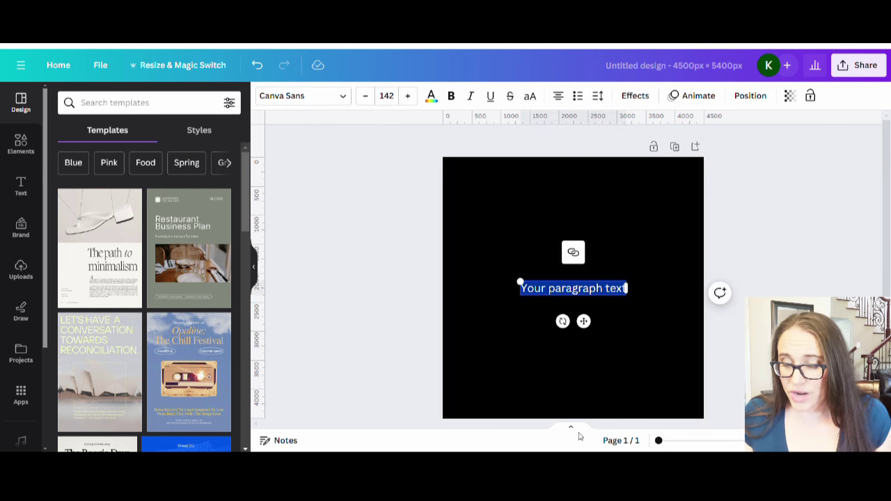
key(BackSpace)
text(I WEAR GREY)
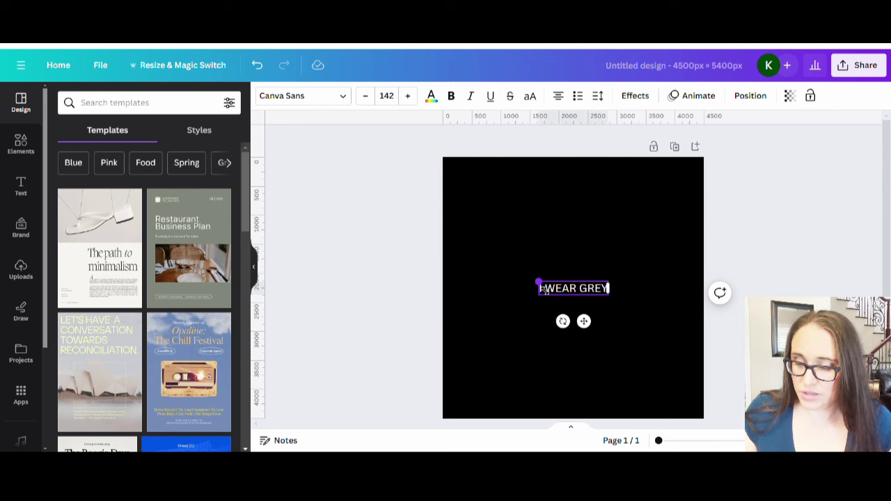
drag(537, 276, 449, 263)
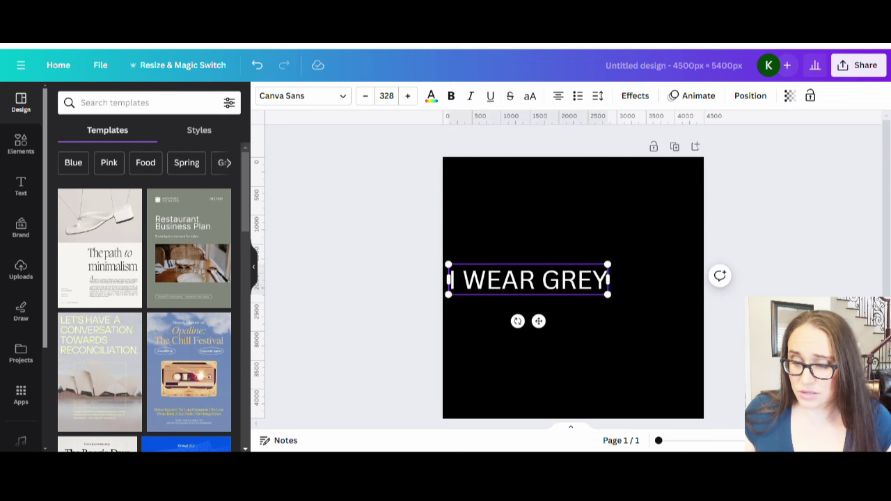
drag(608, 296, 637, 348)
click(638, 348)
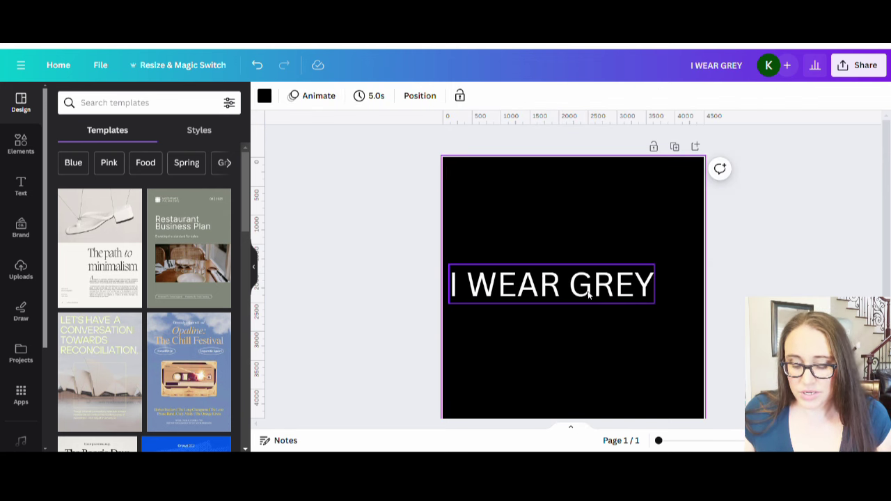
drag(592, 295, 612, 202)
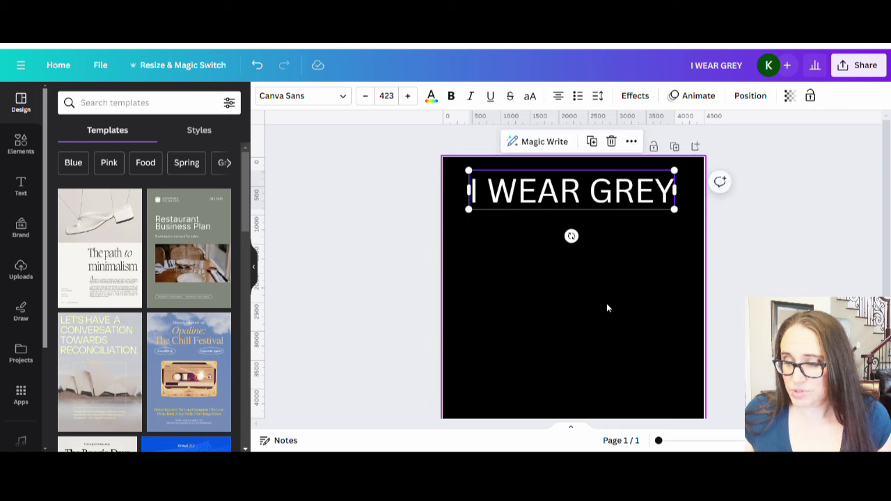
Add a second text box below the heading, and extend the heading with "FOR" on one line at about size 360.
click(555, 418)
key(t)
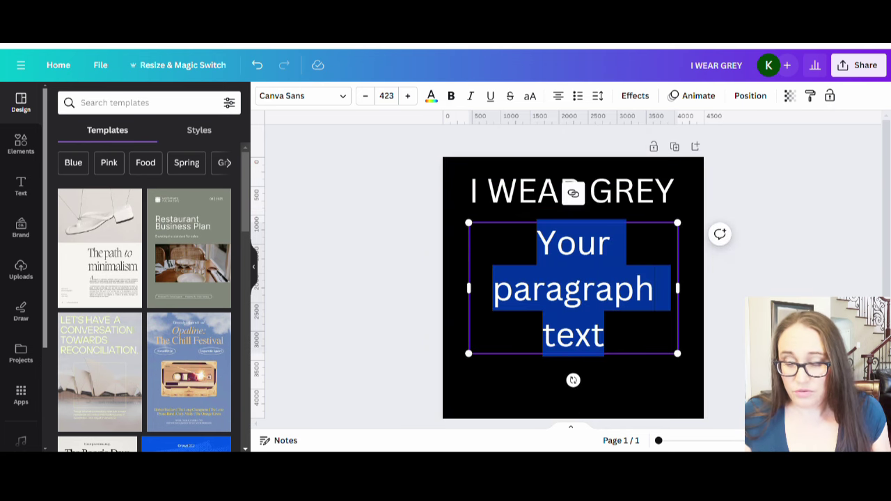
click(669, 194)
text(FOR)
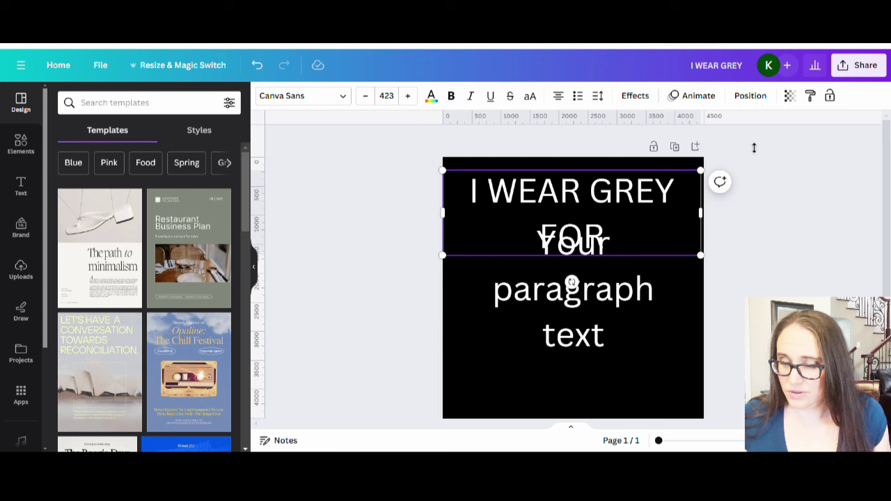
mouse_move(700, 213)
mouse_down()
mouse_move(743, 222)
mouse_move(700, 210)
mouse_move(703, 220)
mouse_up()
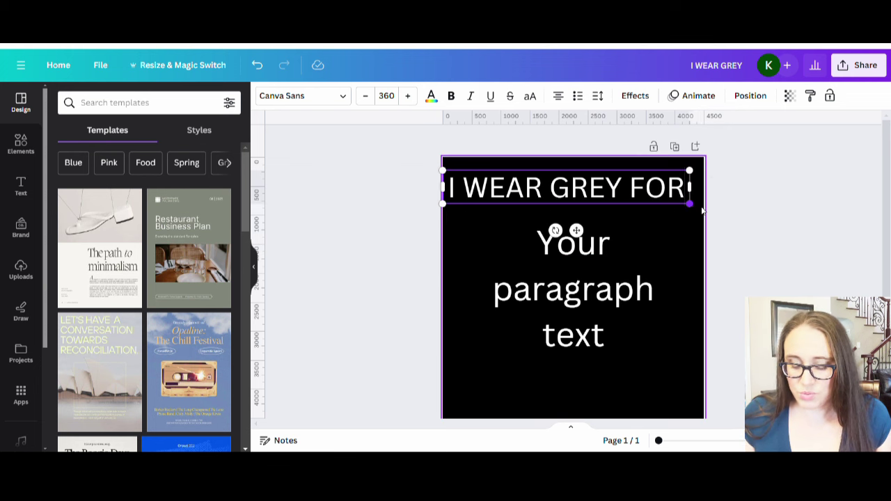
Replace the placeholder text in the second text box with "PARKINSON’S AWARENESS".
click(635, 297)
click(626, 334)
text(P)
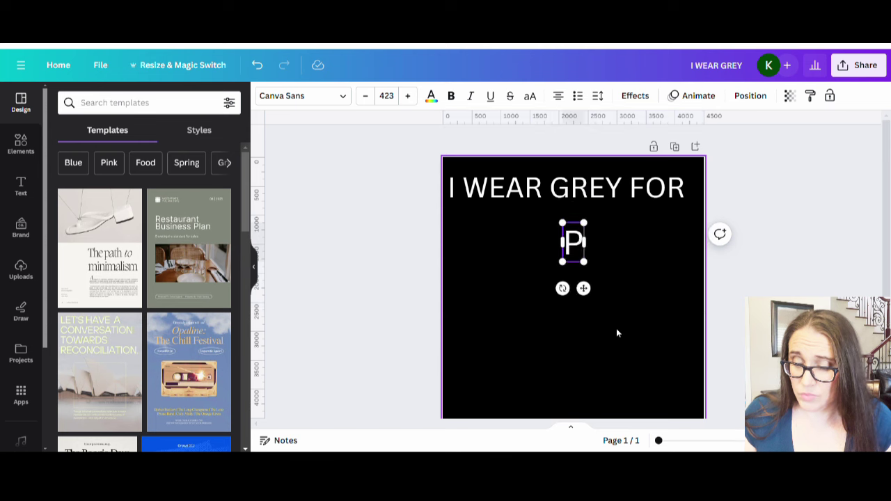
text(ARKIN)
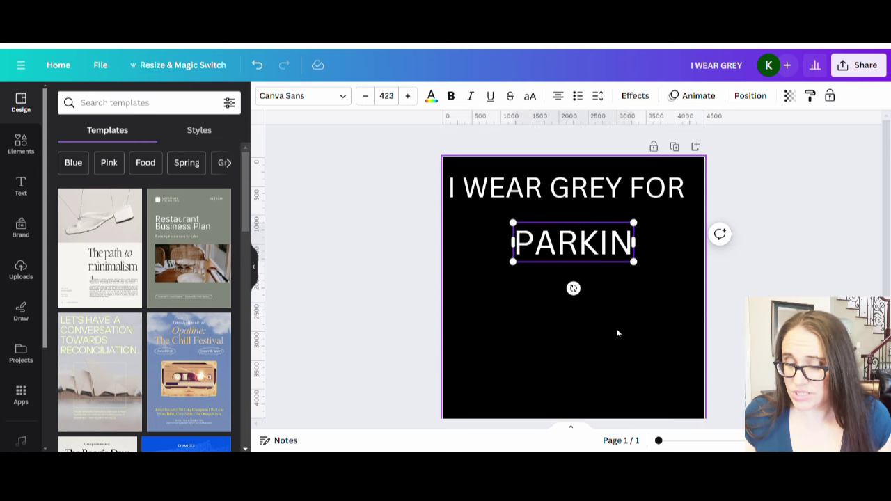
text(SON'SON’S)
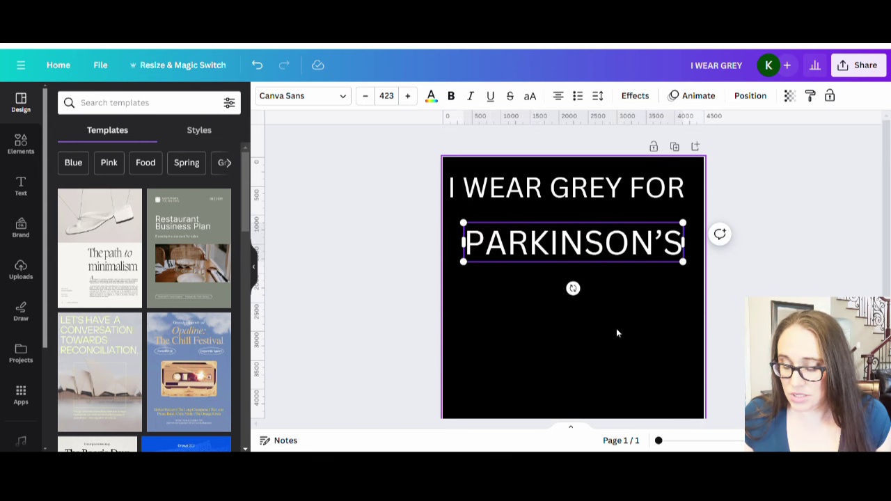
text( AW)
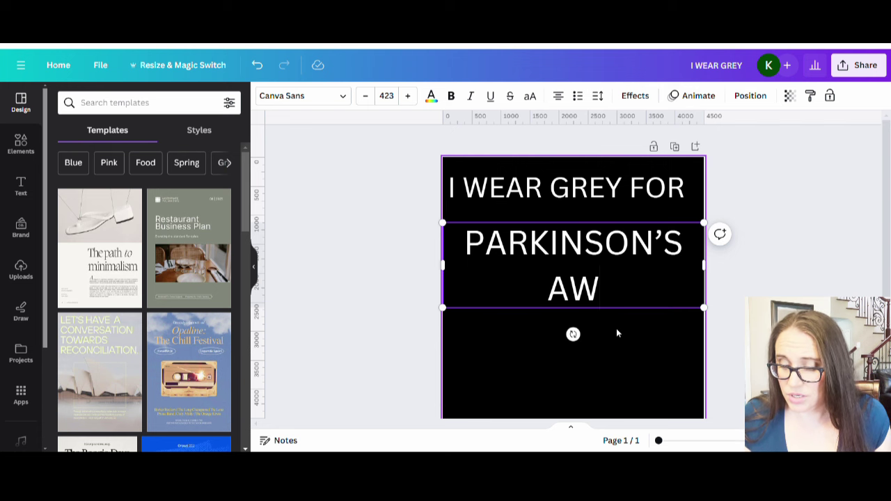
text(AR)
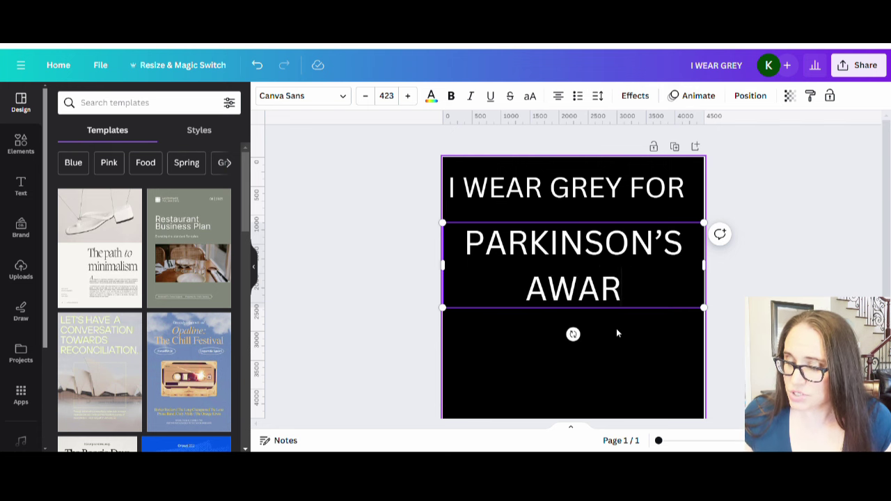
text(ENESS)
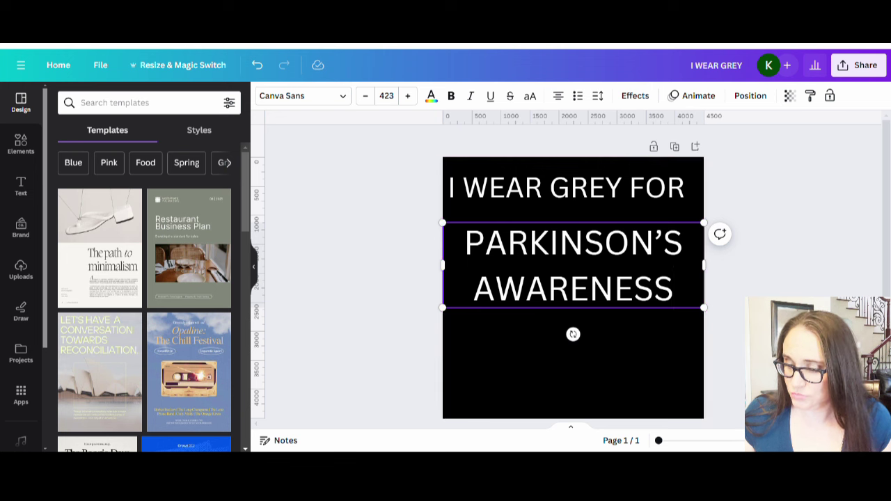
Fit "PARKINSON’S AWARENESS" on one line at about size 247 and move it to the lower part of the page.
drag(704, 264, 700, 246)
click(726, 292)
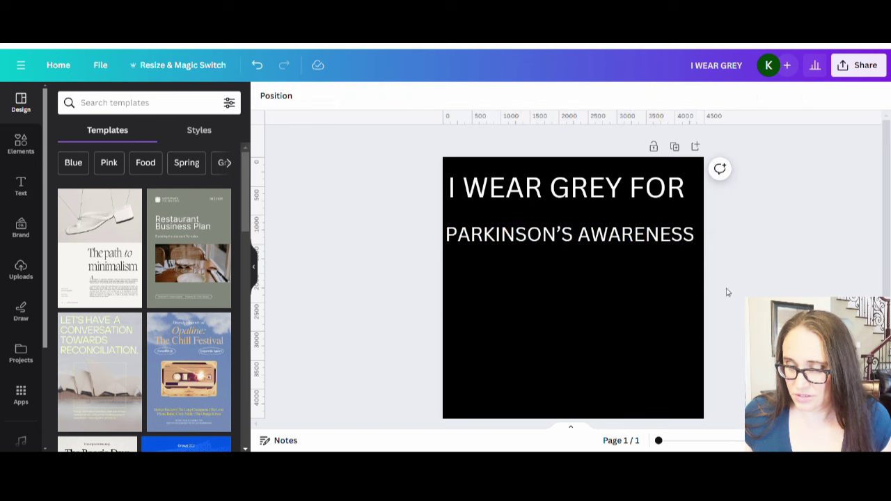
drag(588, 235, 597, 402)
Correct the heading to read "I WEAR GRAY FOR" and center it horizontally near the page's top edge.
click(627, 187)
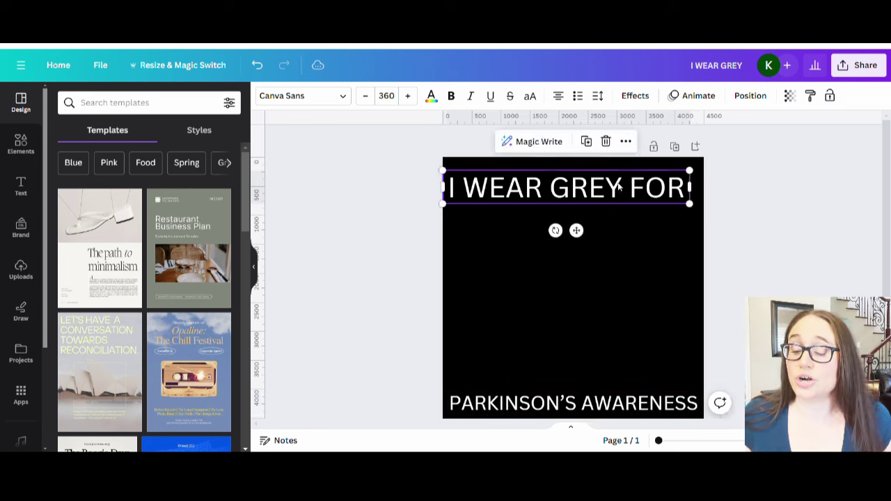
click(629, 271)
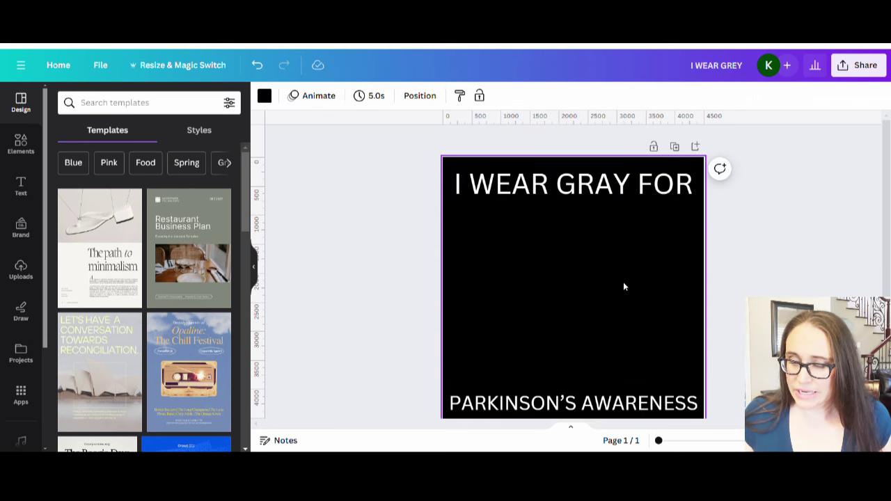
scroll(624, 264, down, 1)
scroll(624, 276, up, 1)
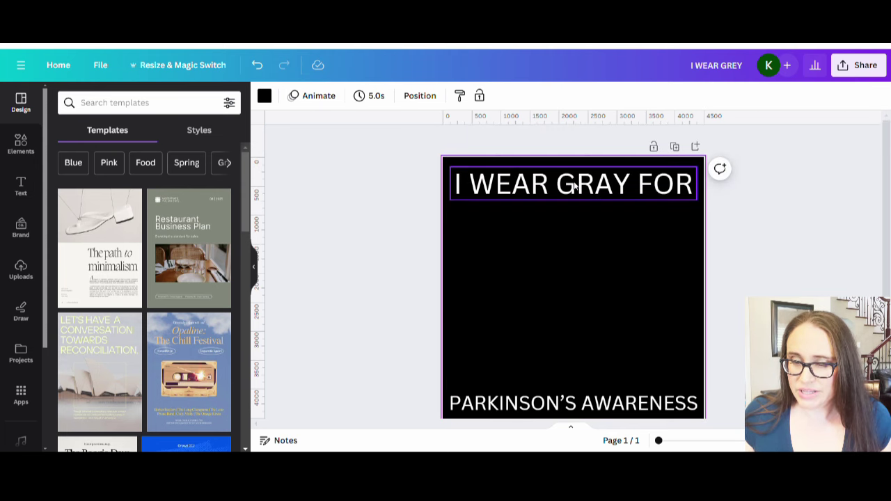
Search the fonts for "staa" and apply Staatliches to the "I WEAR GRAY FOR" heading.
click(506, 194)
click(288, 98)
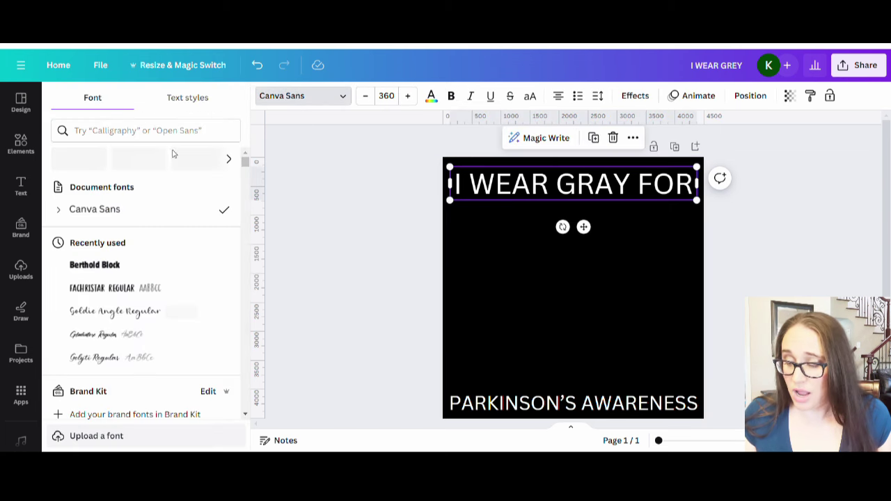
click(133, 133)
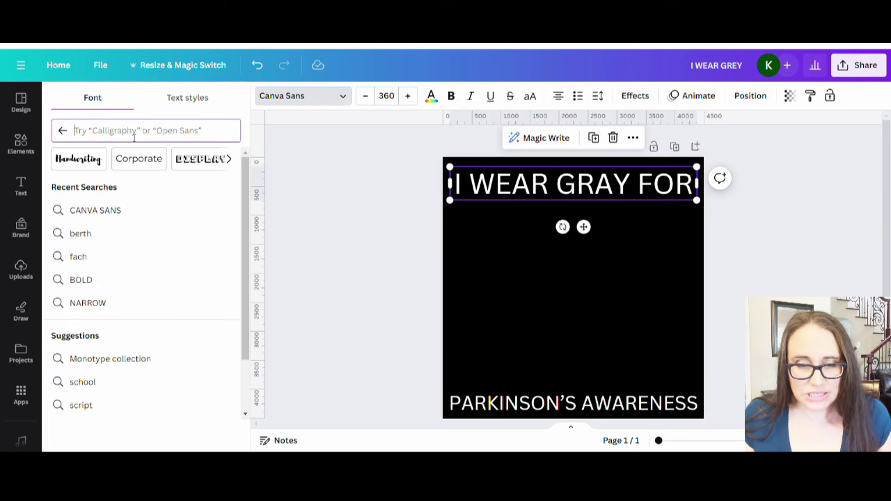
text(staa)
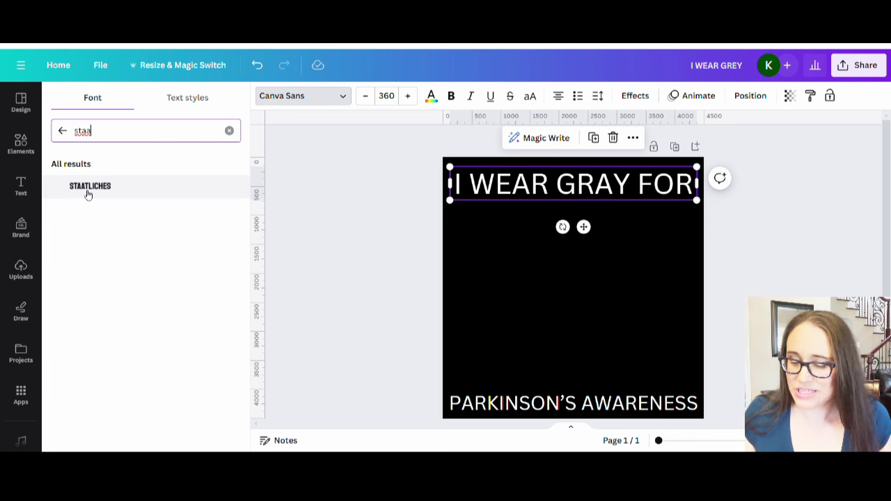
click(88, 193)
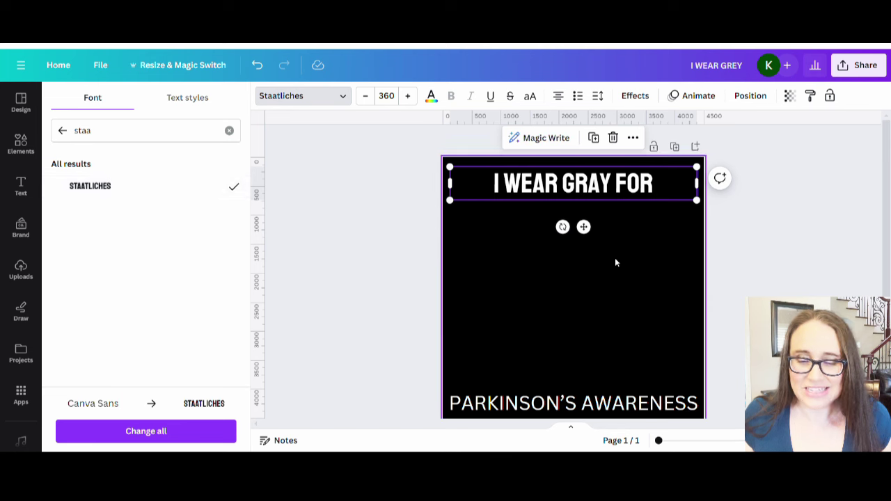
Apply the Staatliches font to the "PARKINSON’S AWARENESS" line.
click(529, 395)
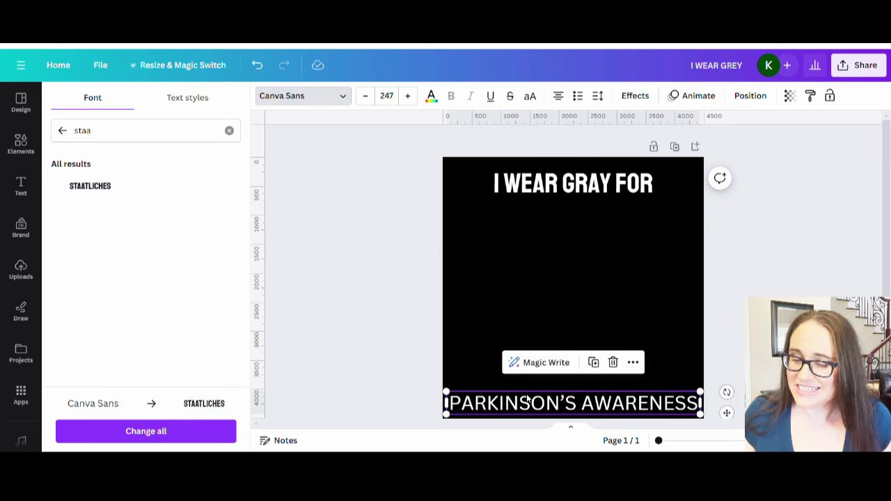
click(81, 187)
click(583, 255)
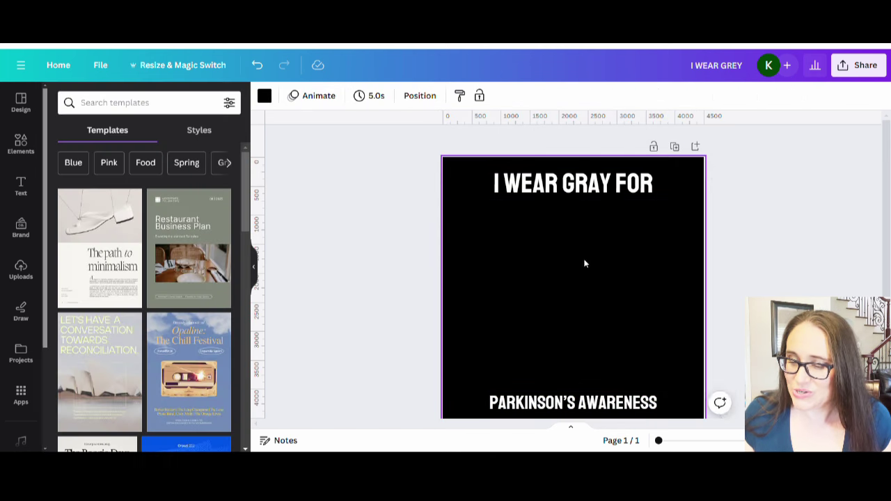
Enlarge the heading to about size 540 and "PARKINSON’S AWARENESS" to about size 358 so both nearly span the page width.
click(588, 195)
drag(695, 183, 698, 262)
scroll(614, 325, down, 2)
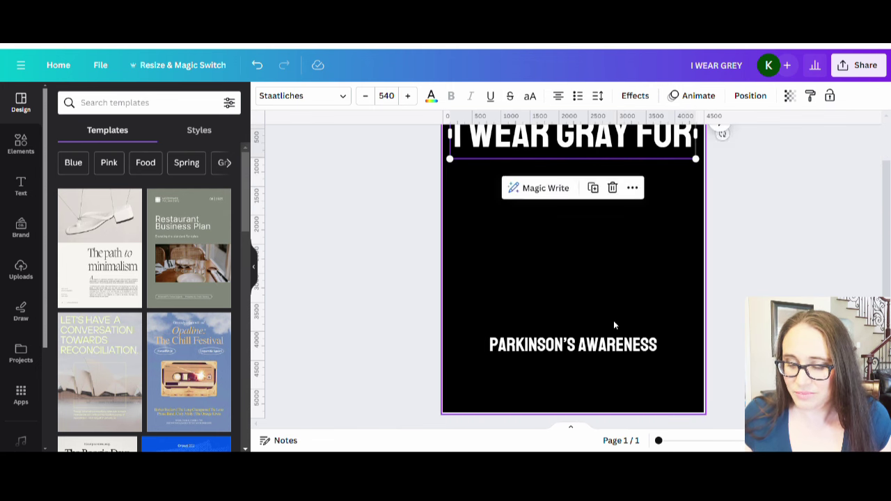
click(623, 344)
drag(700, 348, 710, 312)
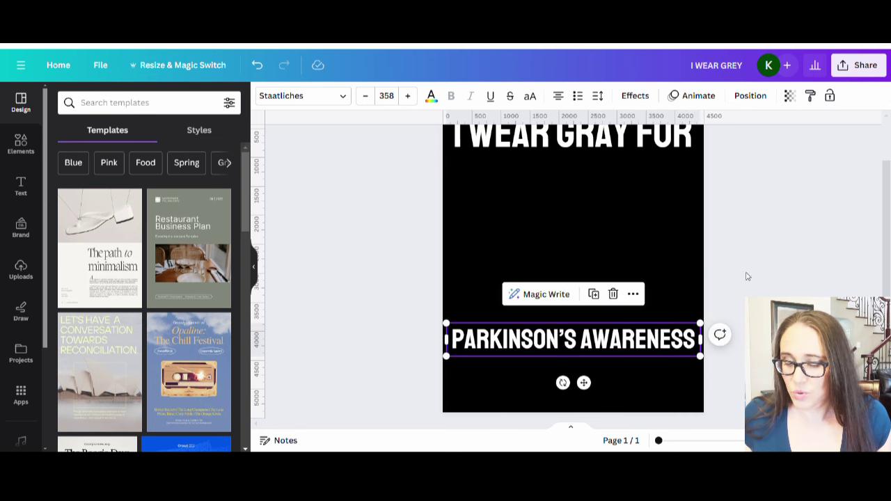
drag(581, 329, 583, 339)
click(759, 207)
Nudge the "I WEAR GRAY FOR" heading slightly closer to the page's top edge, keeping it centered.
scroll(724, 207, down, 1)
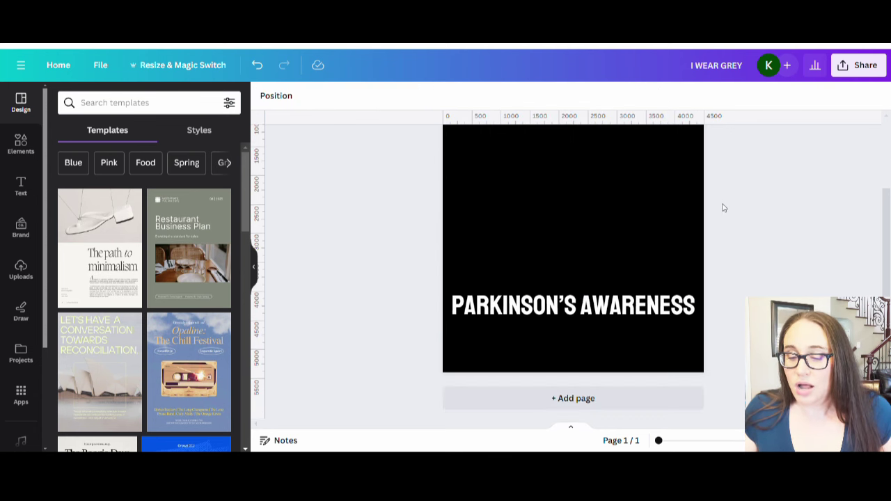
scroll(723, 207, up, 1)
scroll(633, 236, up, 1)
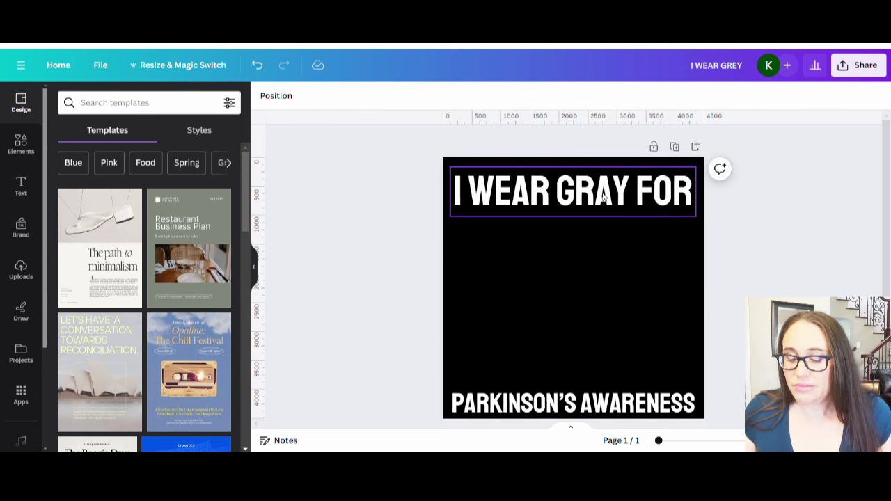
drag(603, 197, 607, 196)
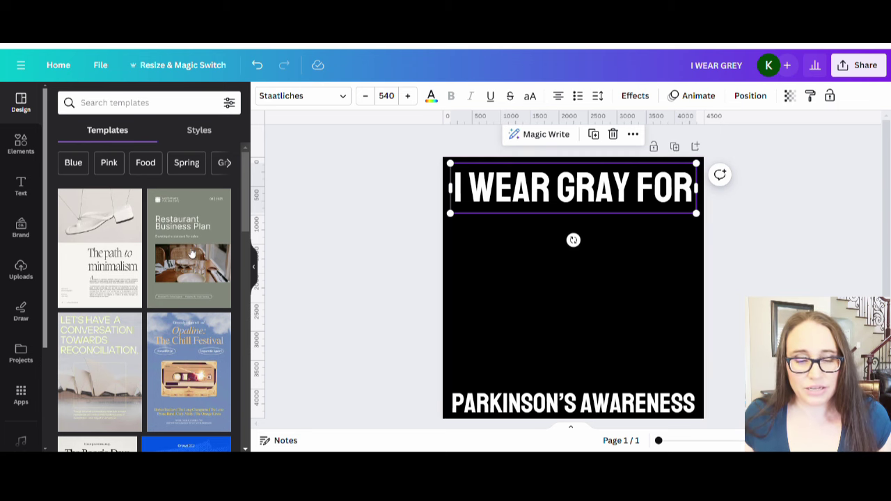
Search the elements for "silver ribbon" and show the full set of matching graphics.
click(23, 146)
click(137, 103)
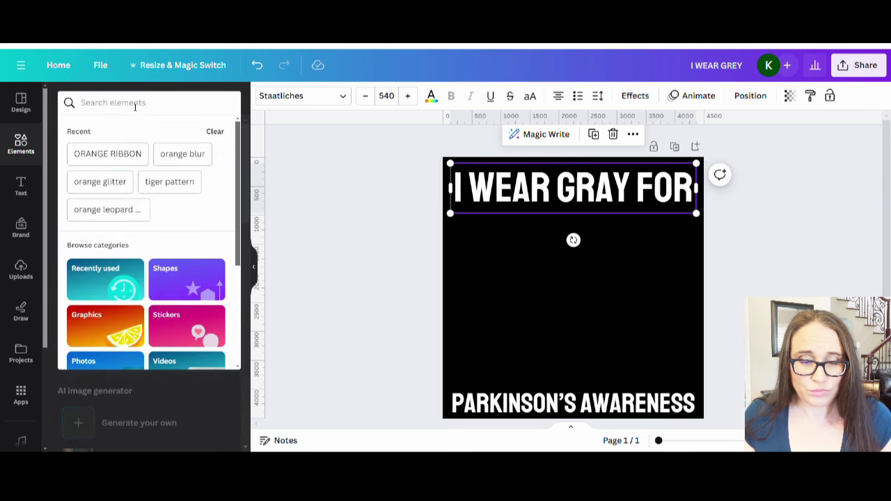
text(silver ri)
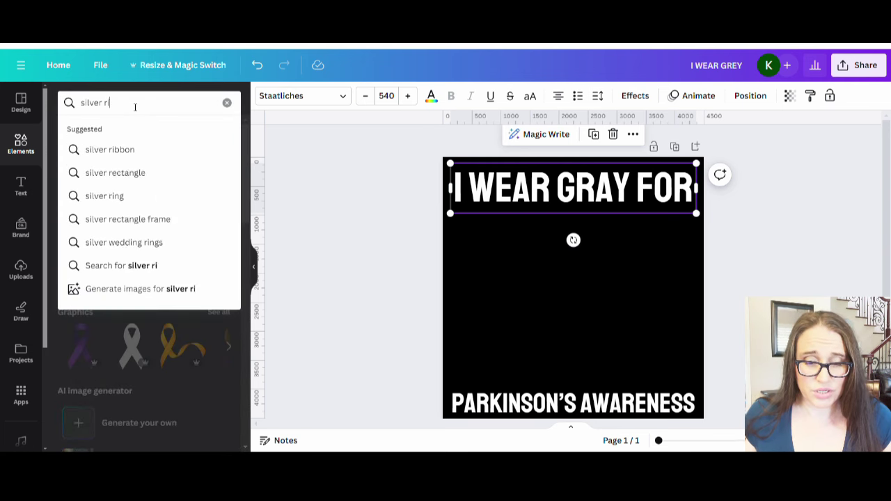
text(bbon)
key(Return)
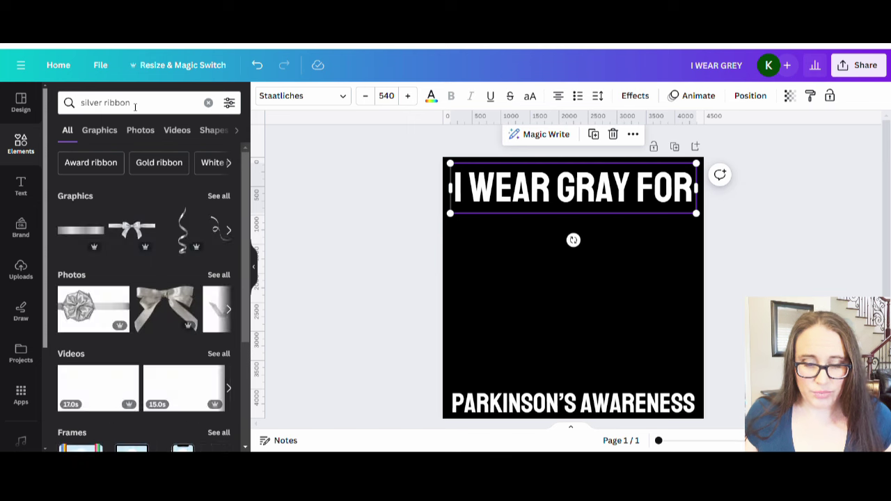
click(218, 196)
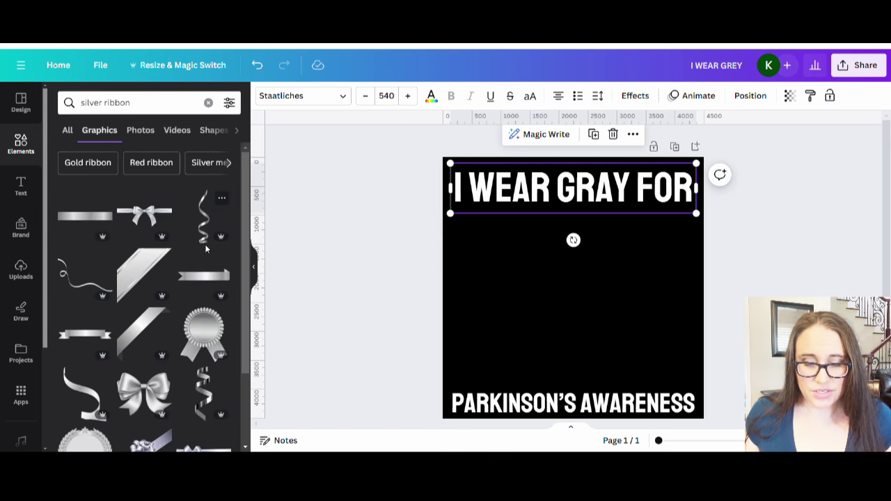
Look through the silver ribbon graphics for an awareness-style ribbon.
scroll(144, 234, down, 10)
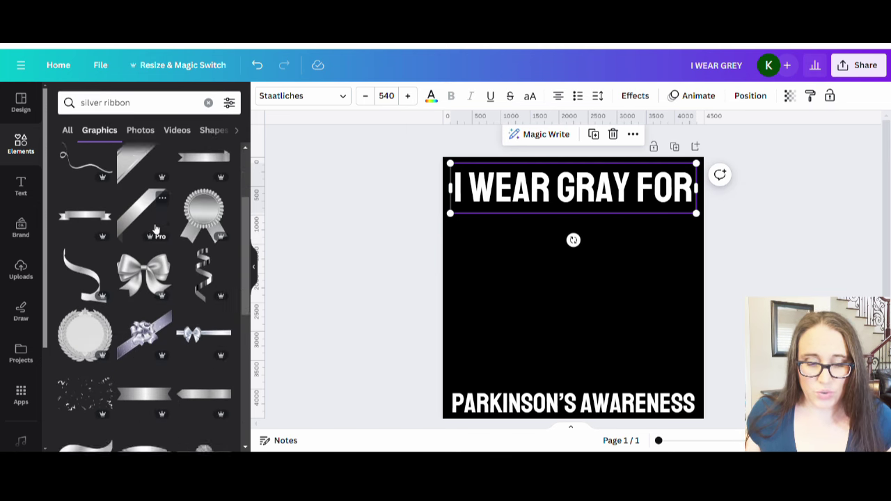
scroll(141, 280, down, 5)
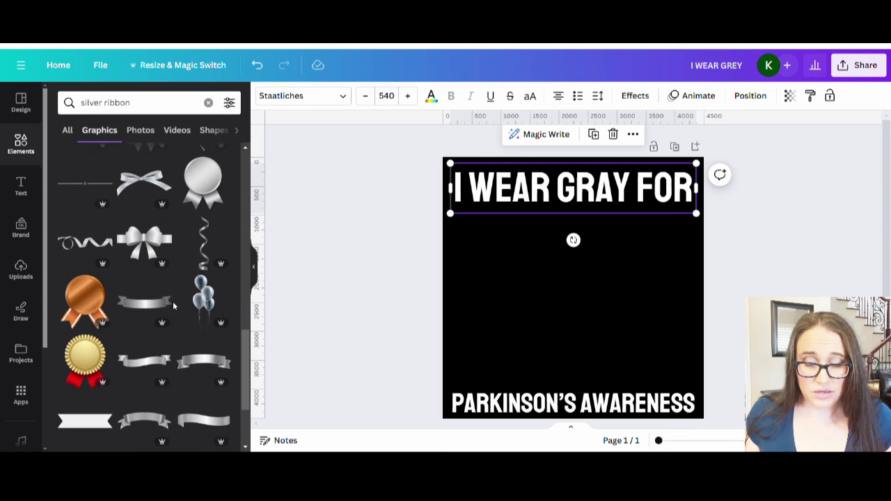
scroll(160, 334, down, 5)
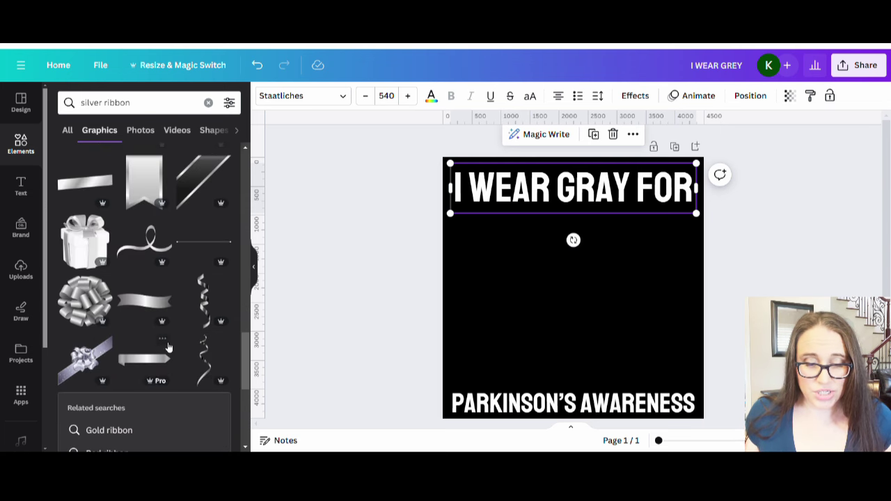
scroll(162, 280, down, 5)
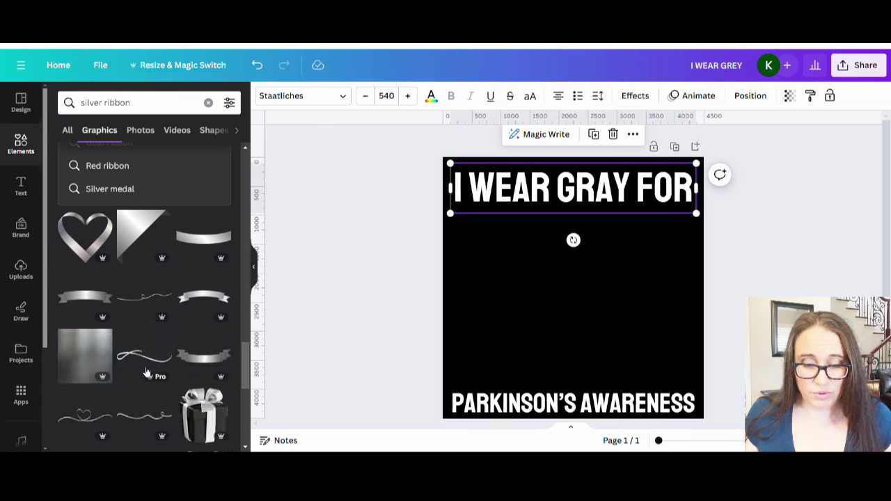
scroll(152, 344, down, 6)
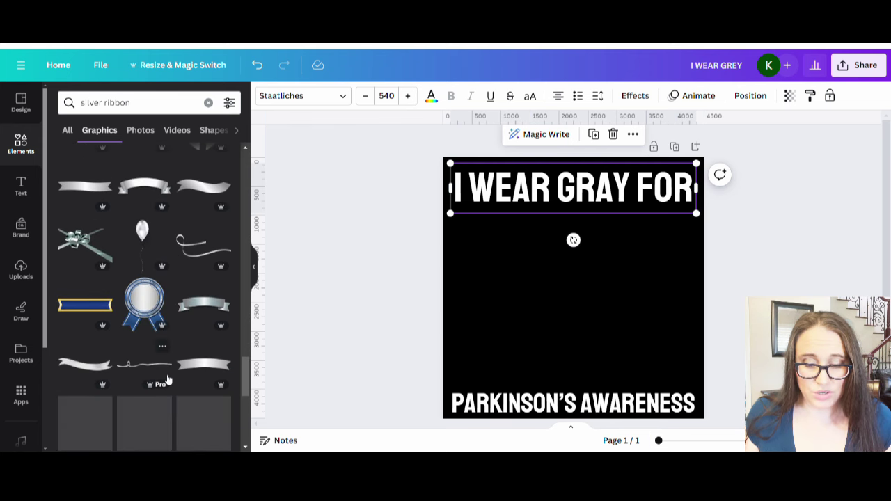
scroll(165, 383, down, 8)
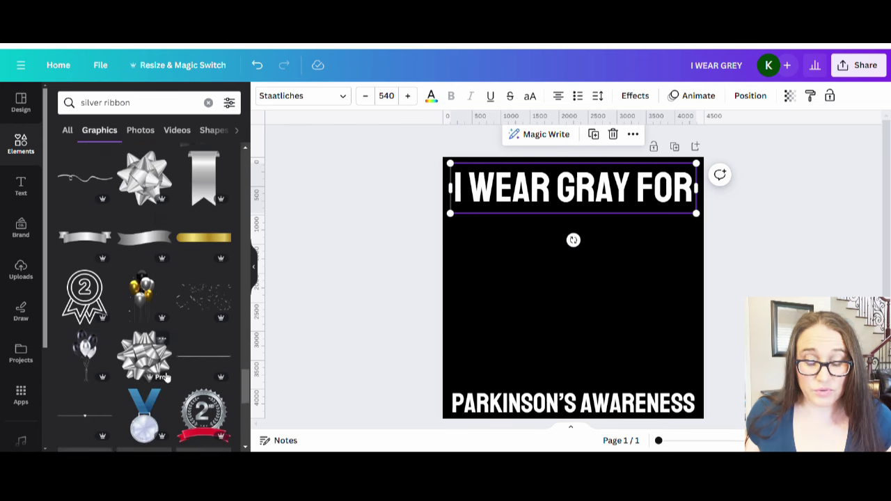
scroll(167, 369, down, 3)
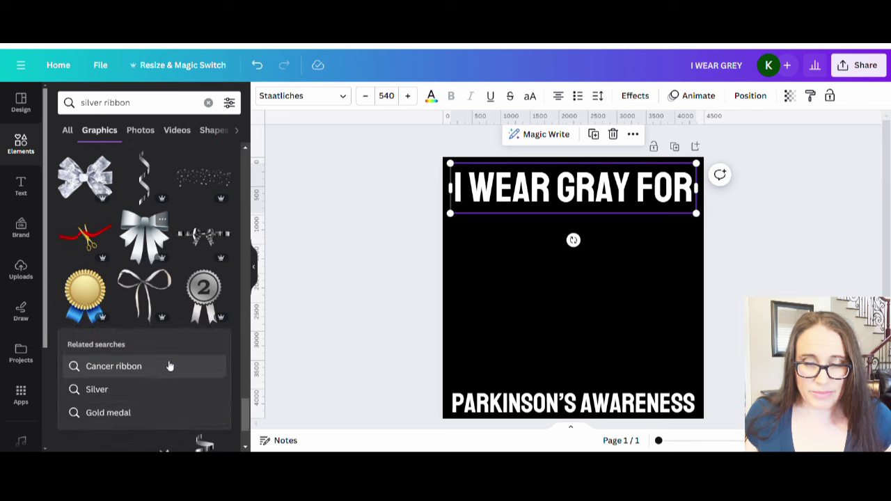
scroll(181, 394, down, 3)
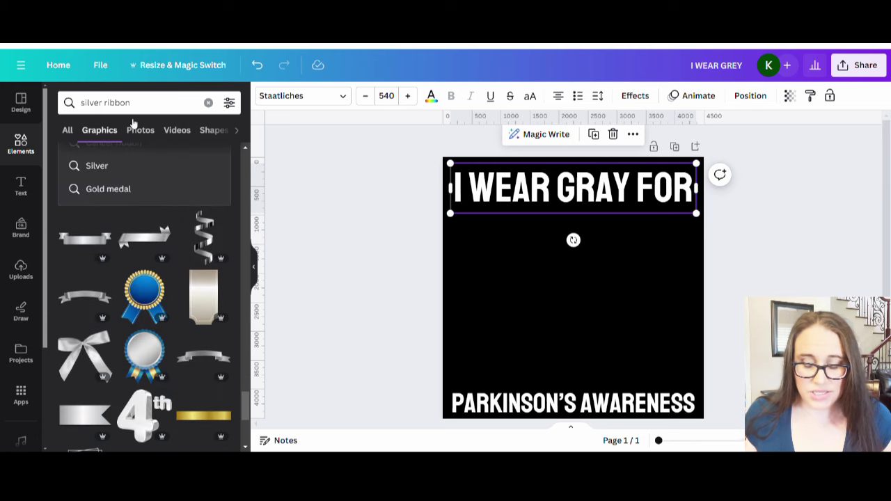
Change the graphics search to "orange ribbon".
drag(103, 103, 43, 108)
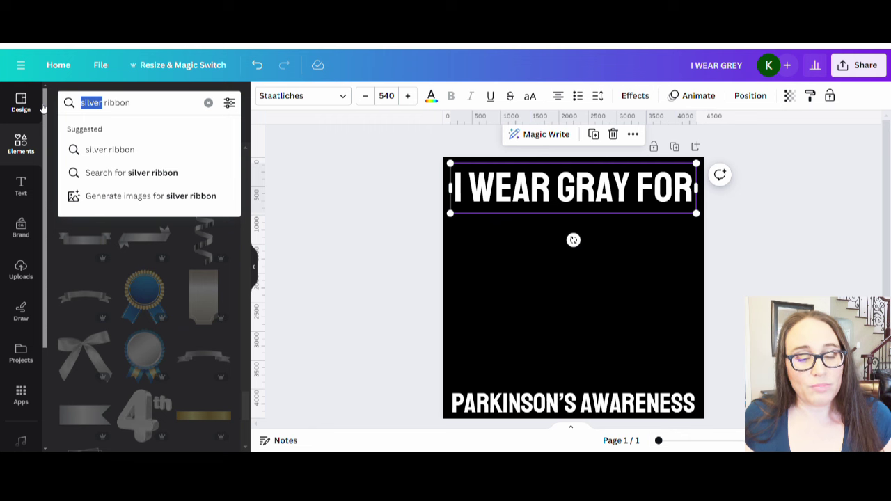
text(orange)
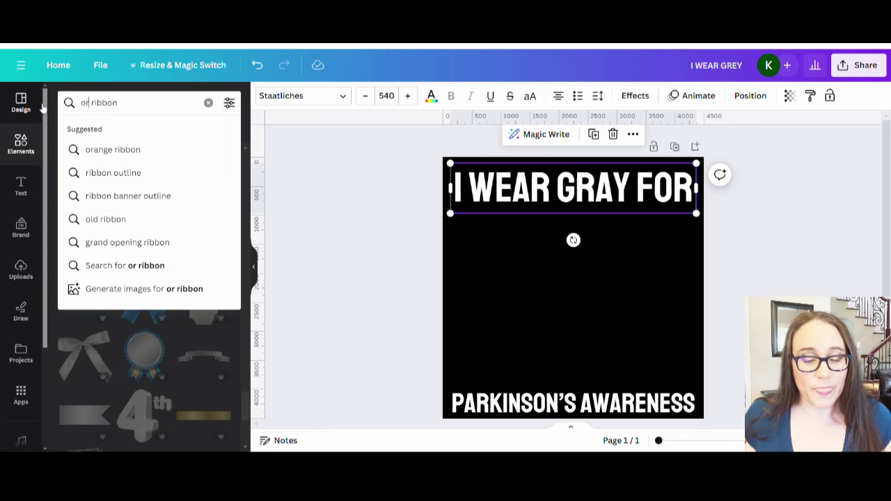
key(Return)
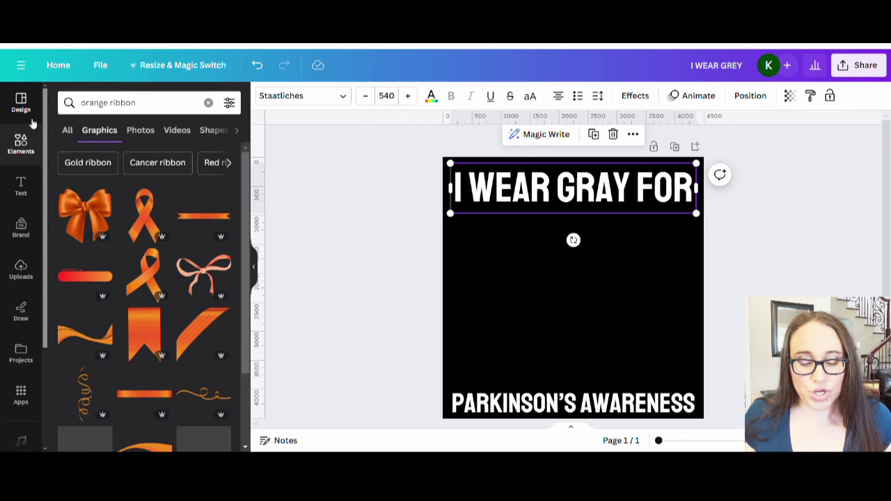
Find the solid red-orange awareness ribbon with notched tails among the graphics and add it to the page.
scroll(185, 238, down, 5)
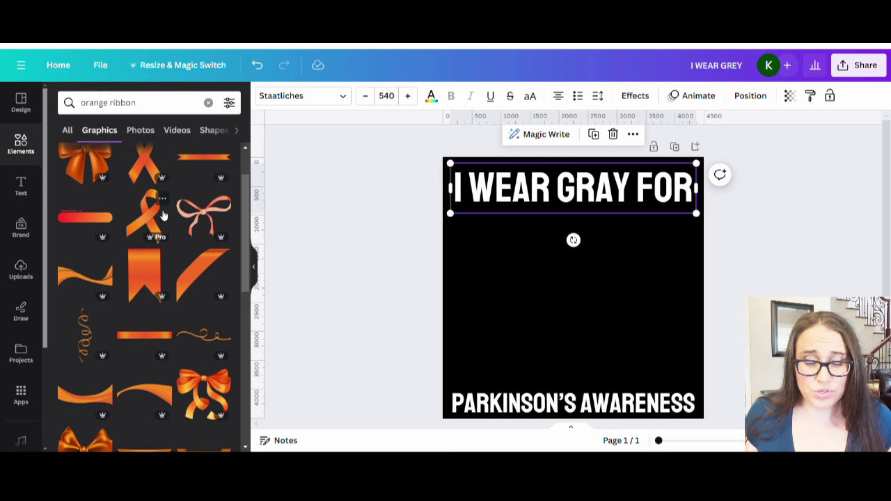
scroll(163, 221, down, 2)
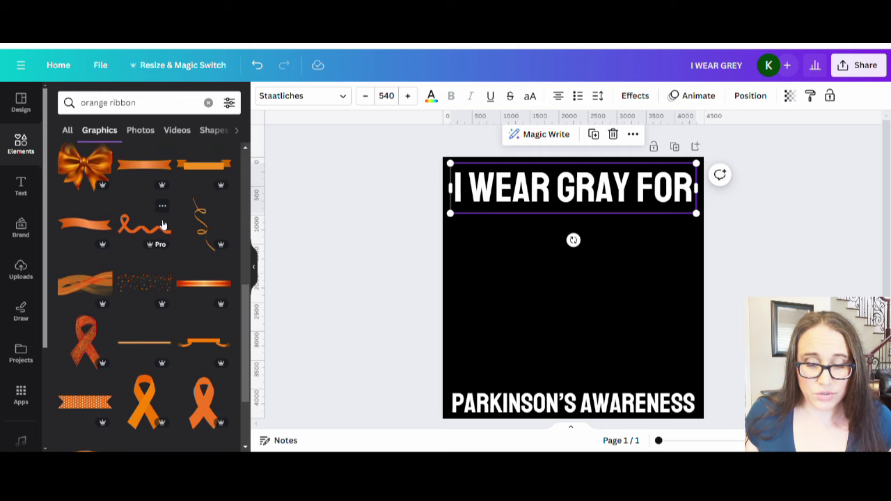
scroll(162, 240, down, 2)
scroll(163, 242, down, 2)
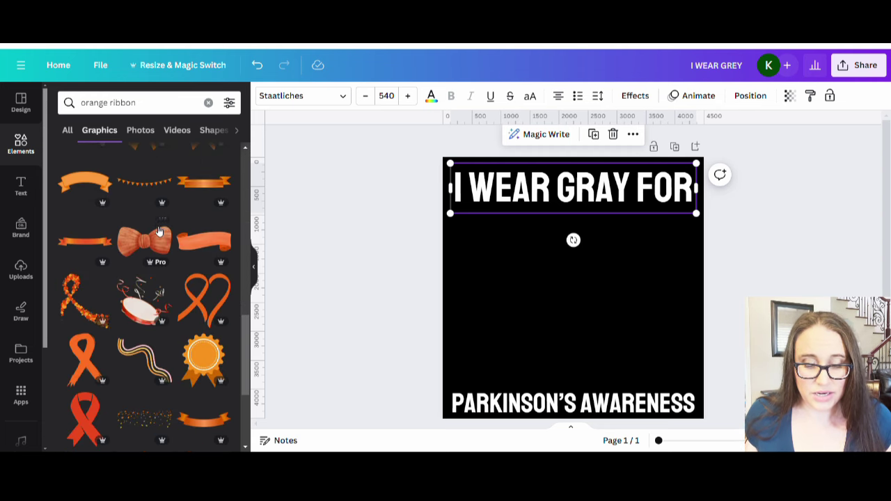
scroll(159, 231, down, 2)
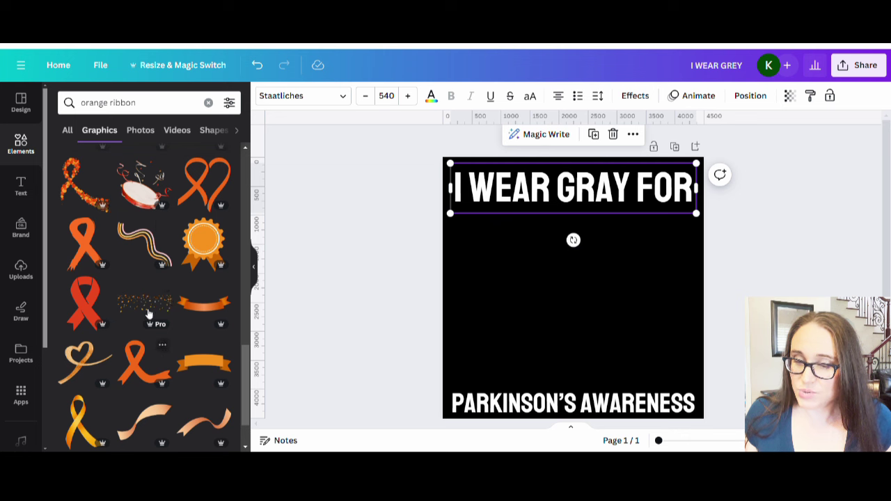
click(83, 315)
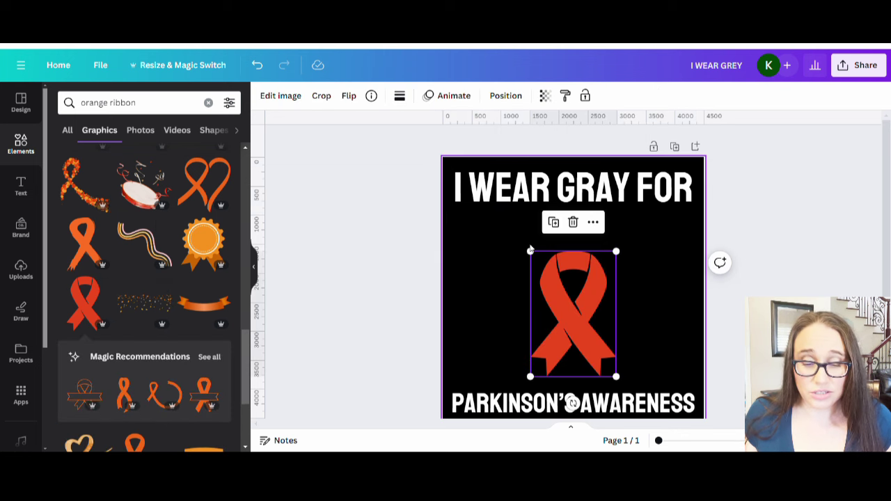
Recolor the awareness ribbon gray #a6a6a6 and move it slightly up, centered between the two text lines.
click(399, 97)
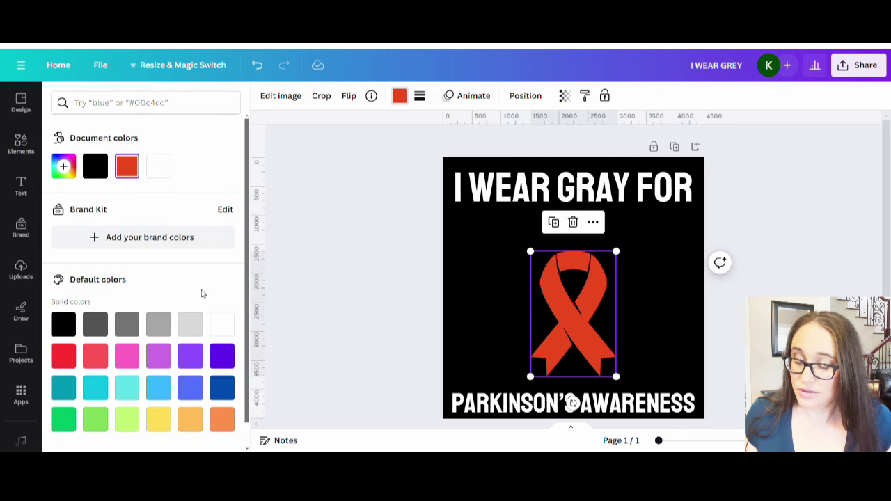
click(190, 324)
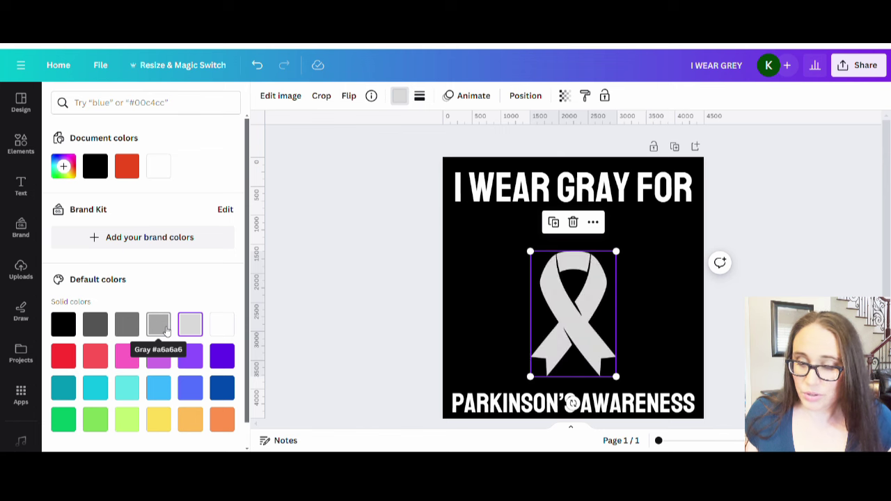
click(158, 324)
click(392, 288)
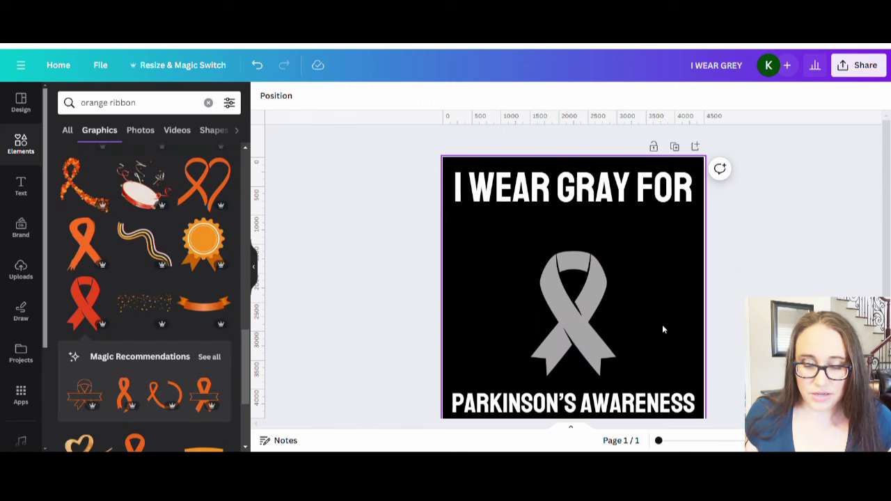
click(588, 313)
drag(588, 313, 588, 305)
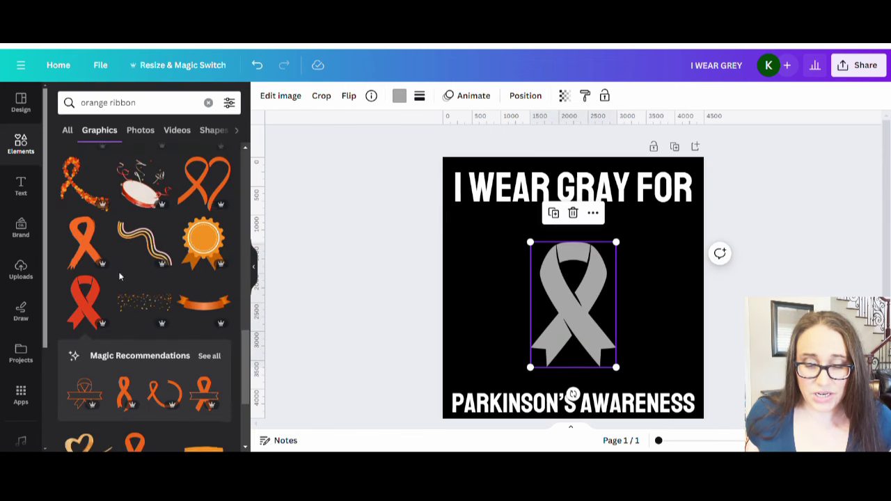
Add the plain white awareness ribbon from the orange ribbon graphics and place it left of the gray ribbon.
scroll(165, 262, down, 3)
scroll(165, 262, down, 5)
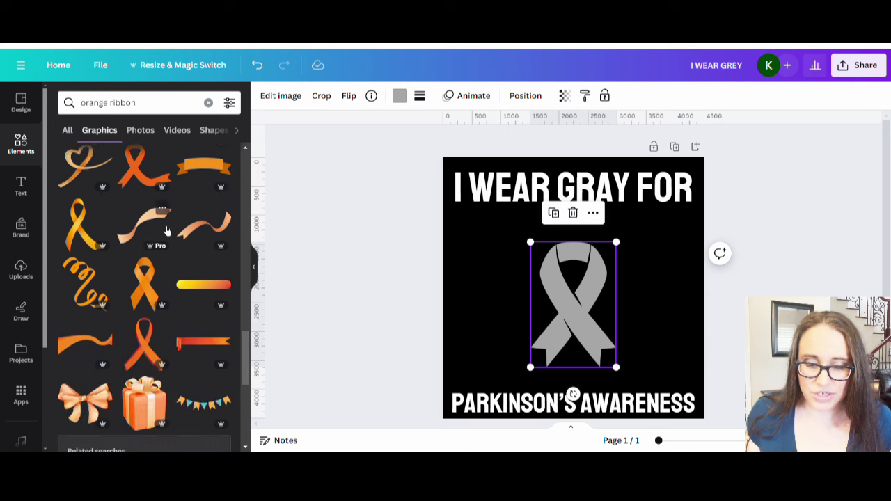
scroll(119, 312, down, 7)
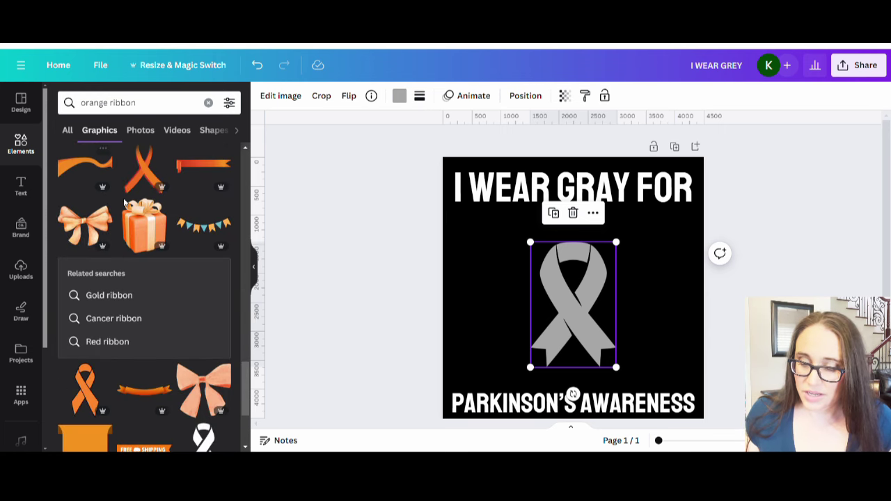
scroll(144, 202, down, 3)
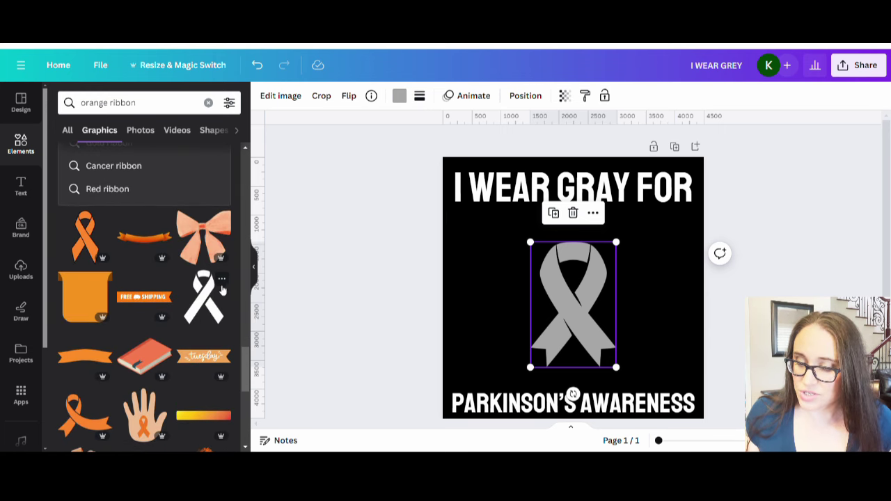
click(201, 300)
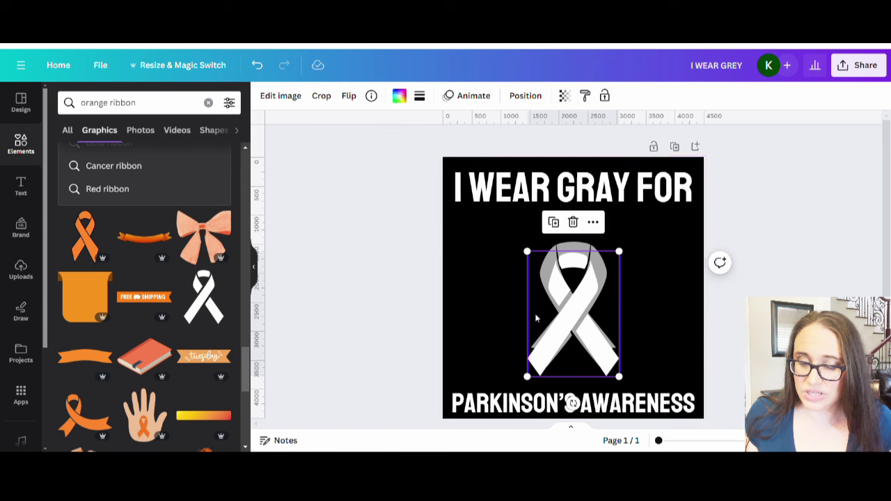
drag(575, 334, 501, 320)
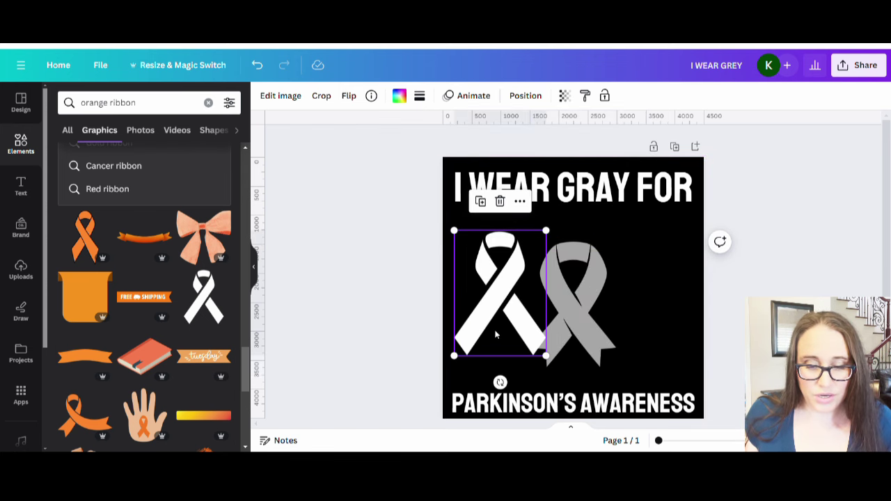
Recolor the white ribbon with the document's gray and move the two ribbons apart so they stand side by side for comparison.
click(399, 95)
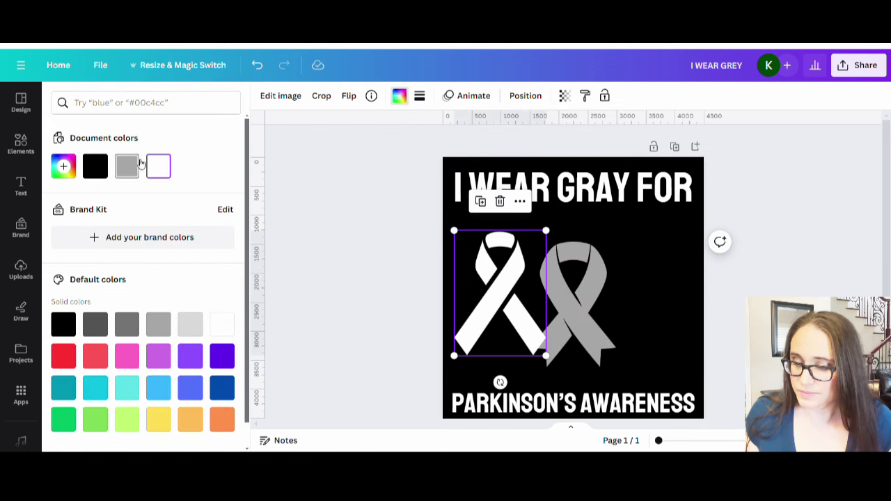
click(128, 165)
key(Escape)
click(580, 318)
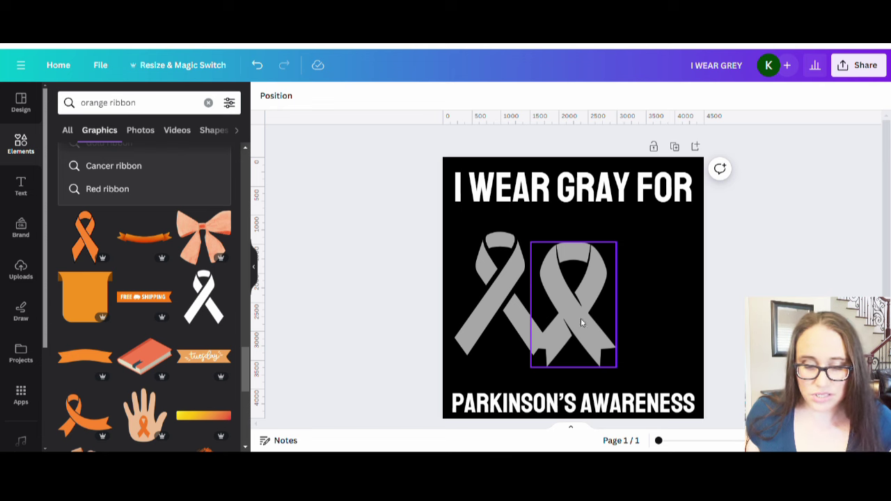
drag(581, 318, 607, 306)
drag(521, 333, 524, 325)
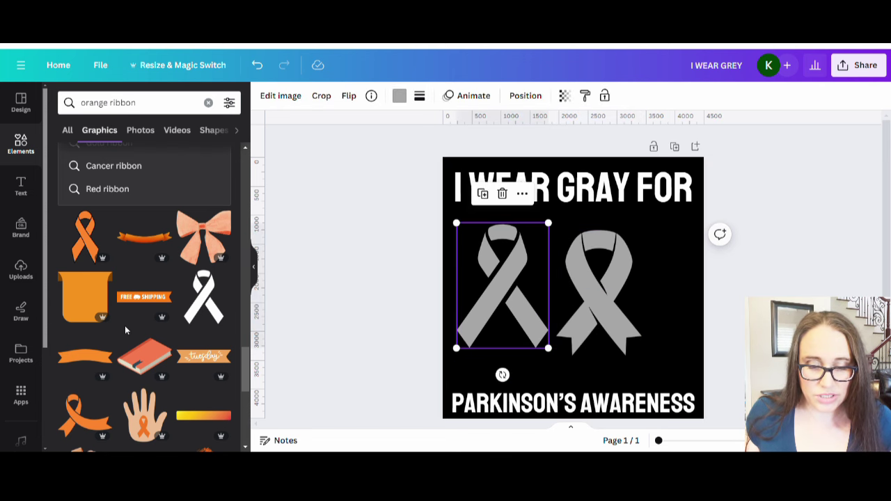
Look through more orange ribbon graphics, and remove the left ribbon with the straight-cut tails from the page.
scroll(115, 283, down, 2)
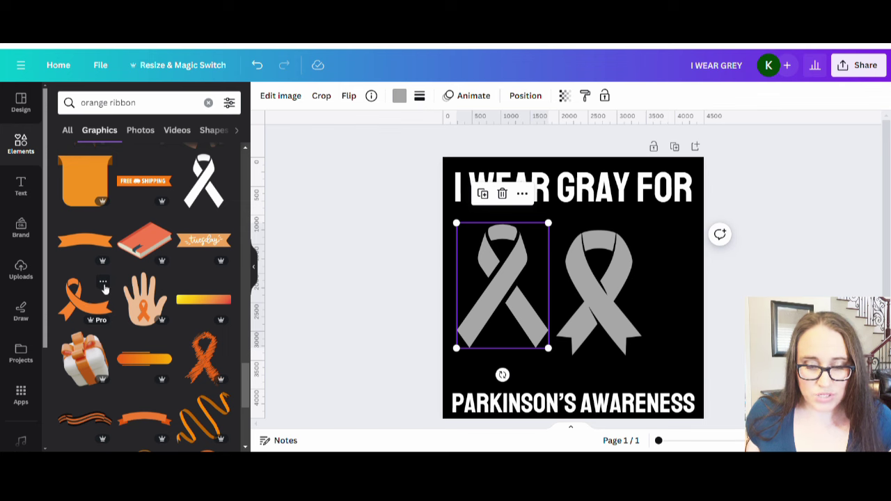
scroll(119, 282, down, 2)
scroll(148, 273, down, 1)
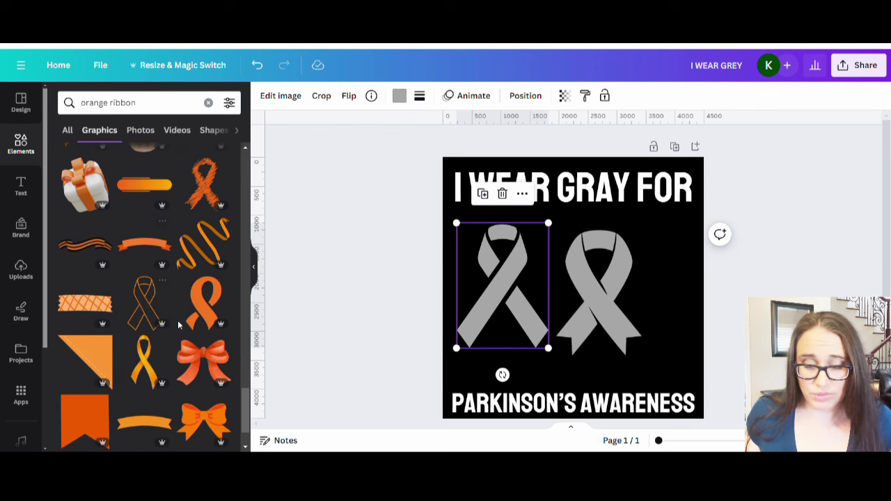
scroll(154, 314, down, 5)
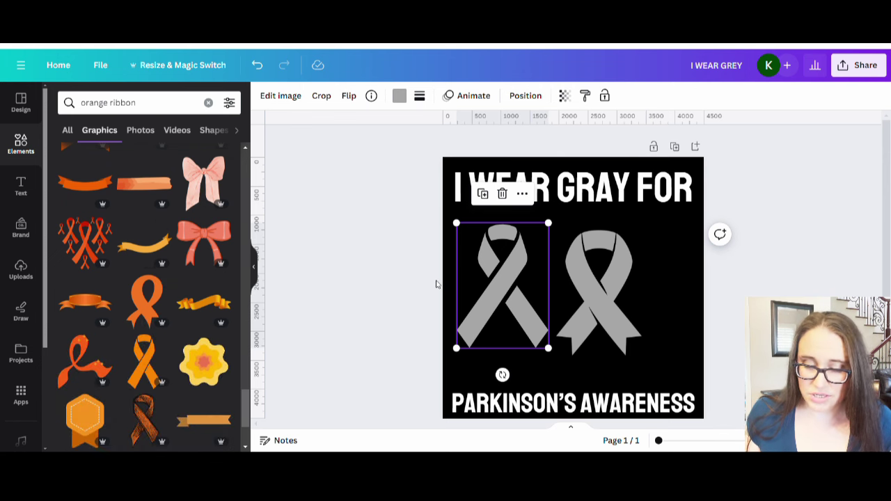
scroll(161, 304, down, 5)
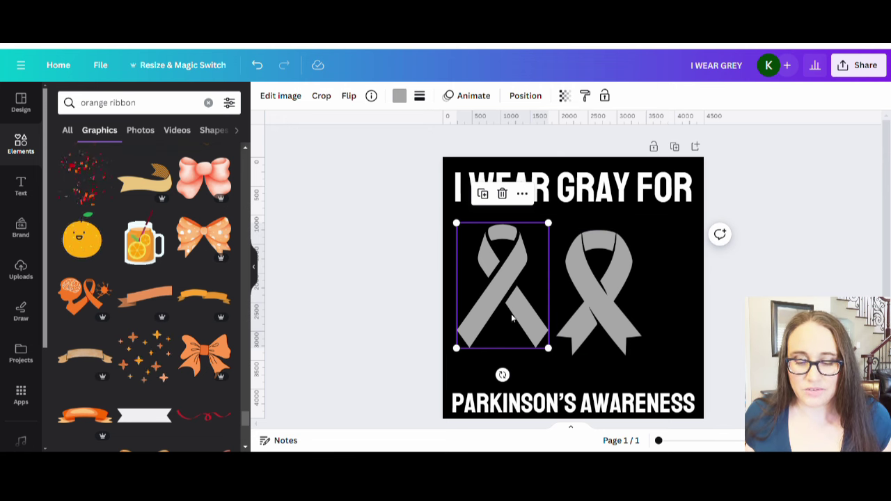
key(Delete)
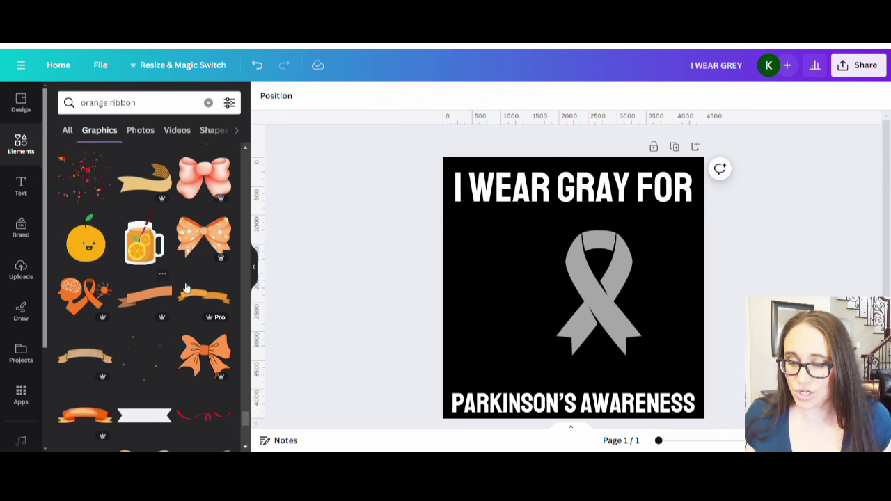
Center the remaining notched-tail ribbon on the page and enlarge it to fill the space between the two text lines.
click(254, 267)
click(487, 299)
drag(487, 299, 459, 285)
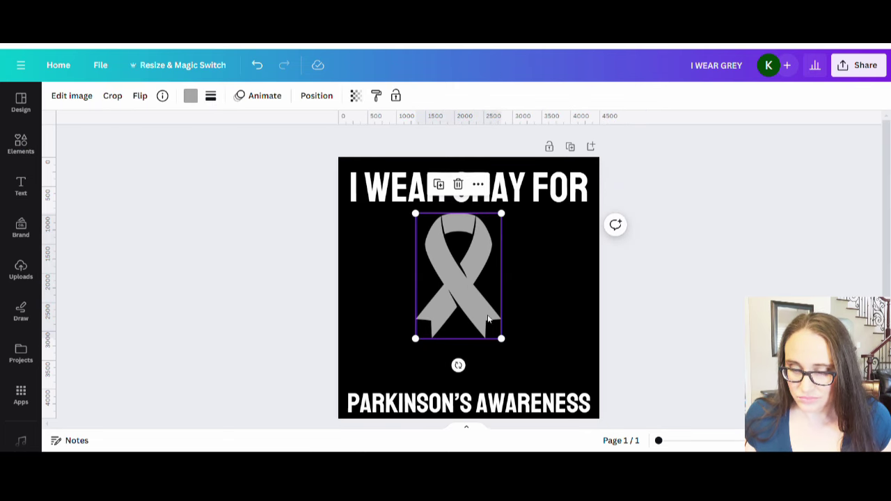
drag(501, 339, 531, 381)
drag(476, 351, 472, 349)
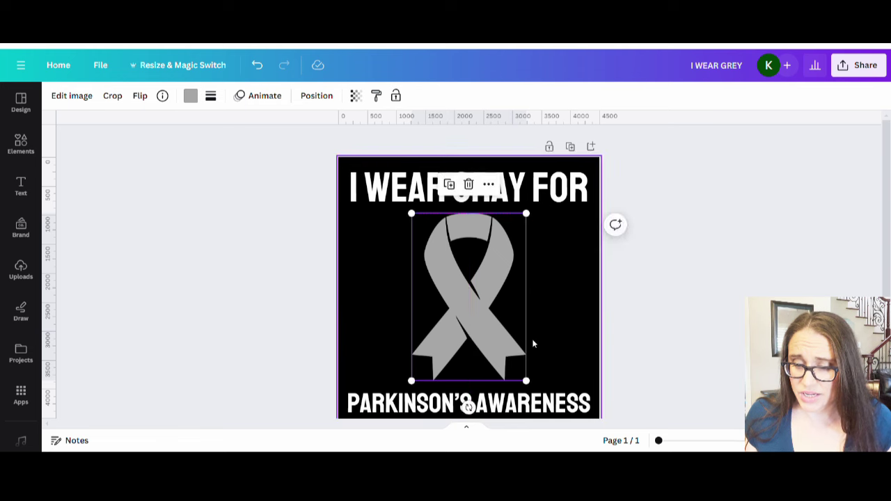
Nudge the "PARKINSON'S AWARENESS" line slightly up toward the ribbon.
scroll(529, 334, down, 2)
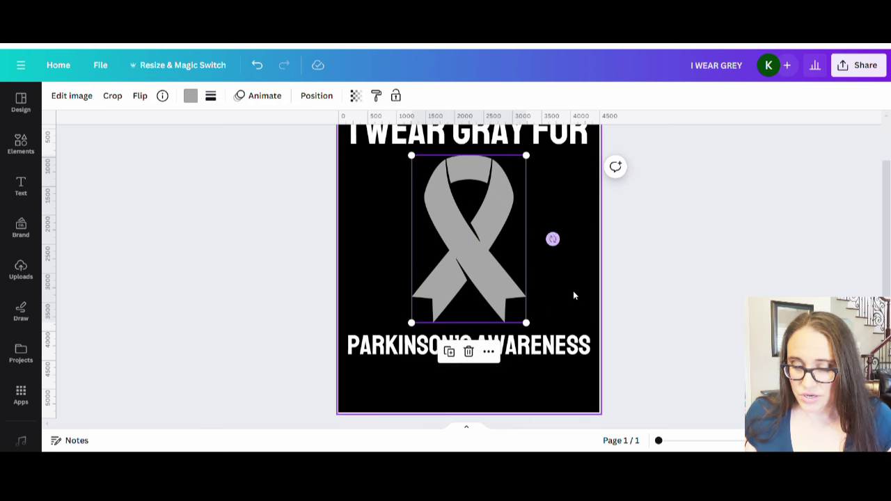
drag(549, 354, 554, 348)
scroll(537, 215, up, 2)
Apply the Curve text effect to "I WEAR GRAY FOR" and reduce it to a gentle arch over the ribbon.
click(538, 199)
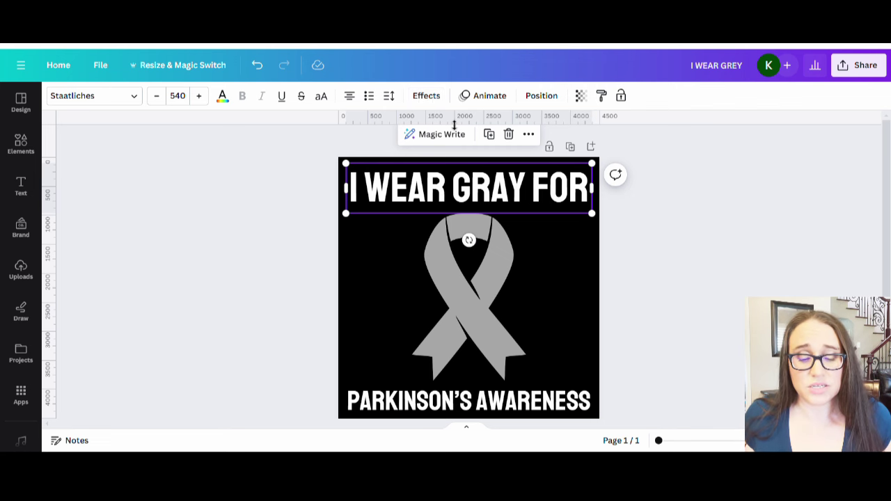
click(426, 96)
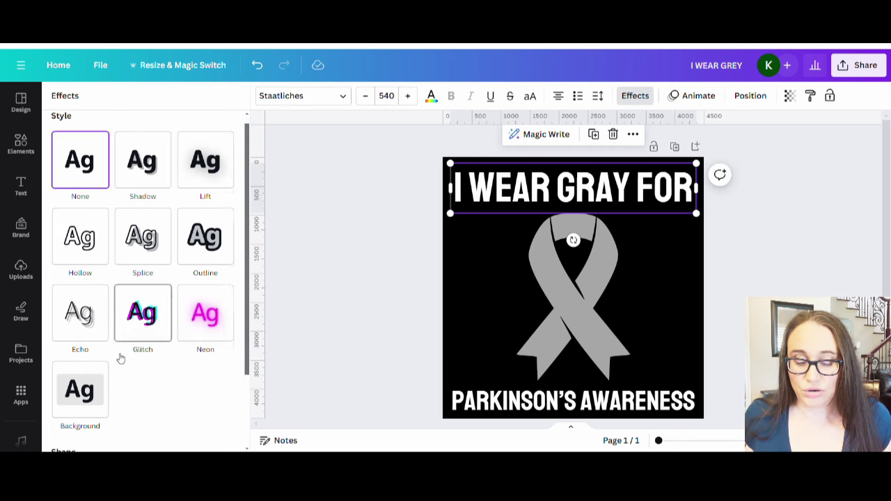
scroll(139, 389, down, 3)
click(162, 415)
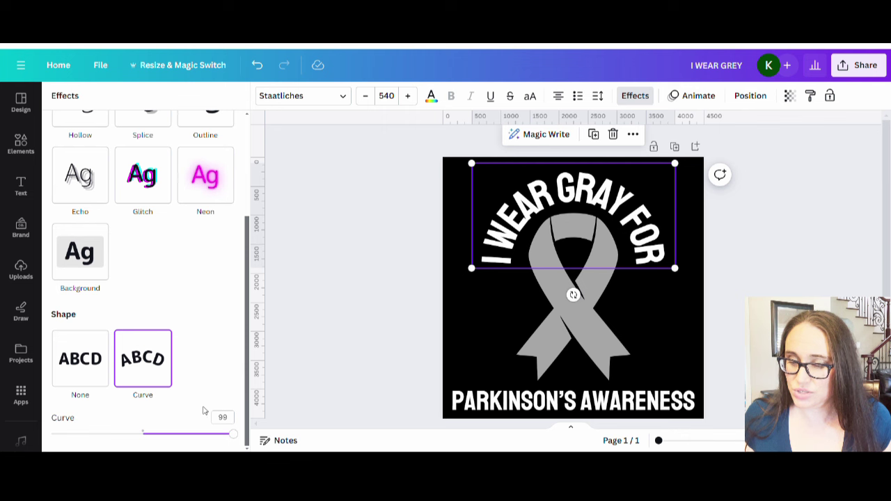
drag(200, 439, 185, 435)
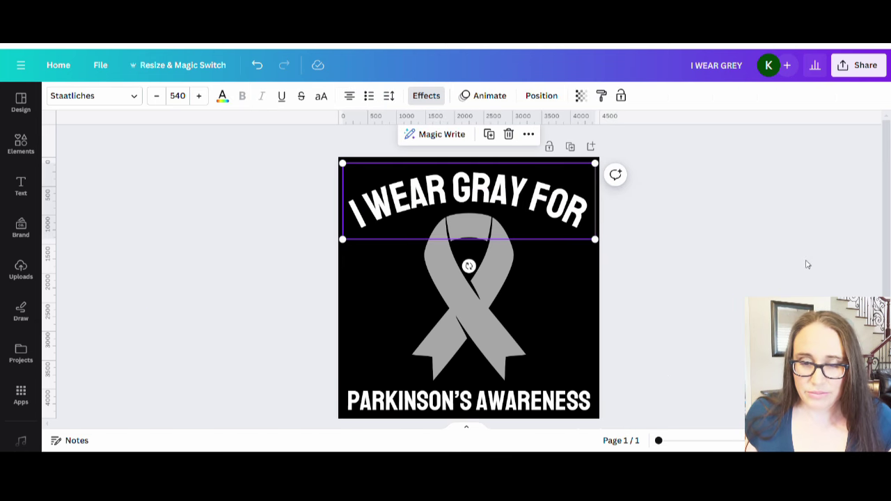
Recolor both text lines with the document's medium gray to match the ribbon.
click(512, 187)
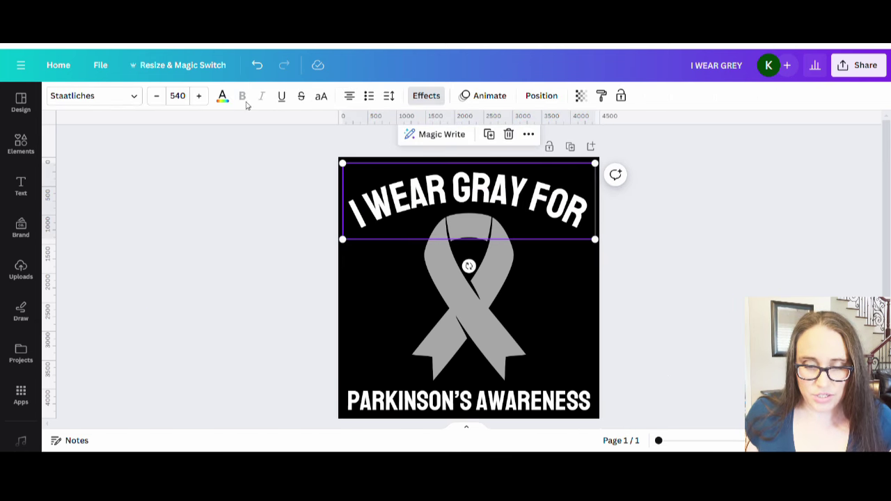
click(222, 96)
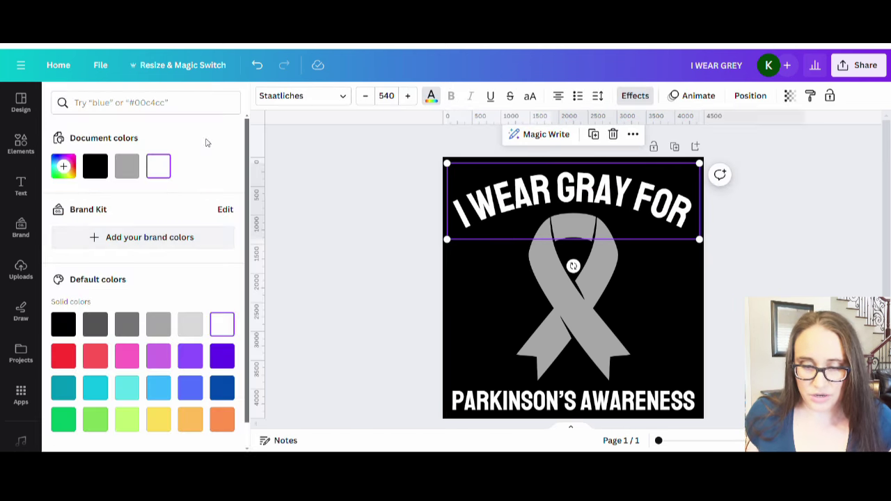
click(134, 167)
key(Tab)
click(131, 172)
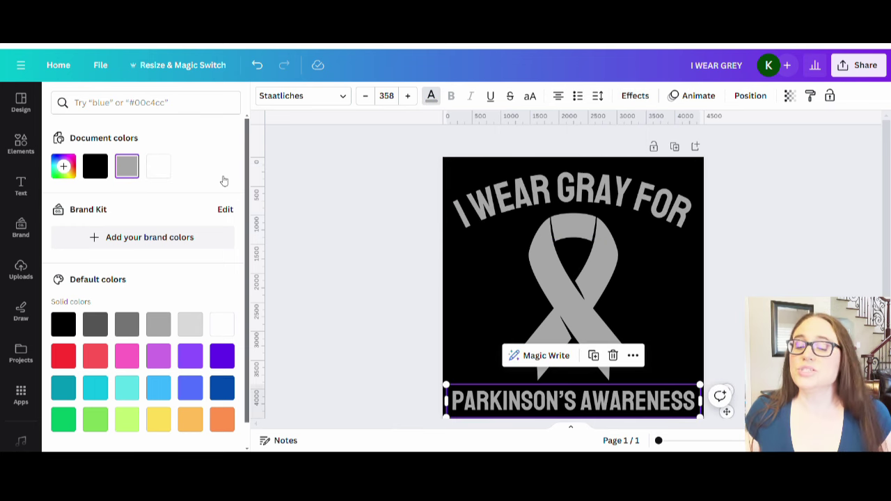
click(732, 281)
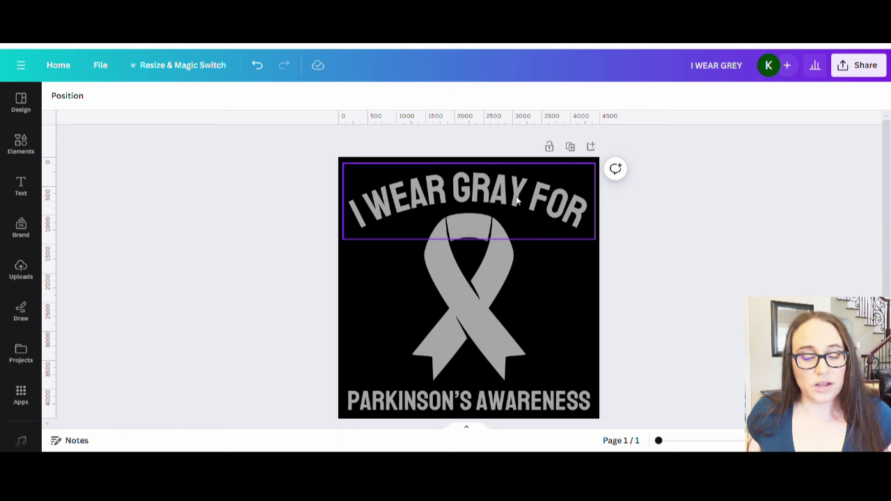
Recolor the arched top line, the ribbon and the "PARKINSON'S AWARENESS" line with the light gray default color.
click(517, 200)
click(223, 97)
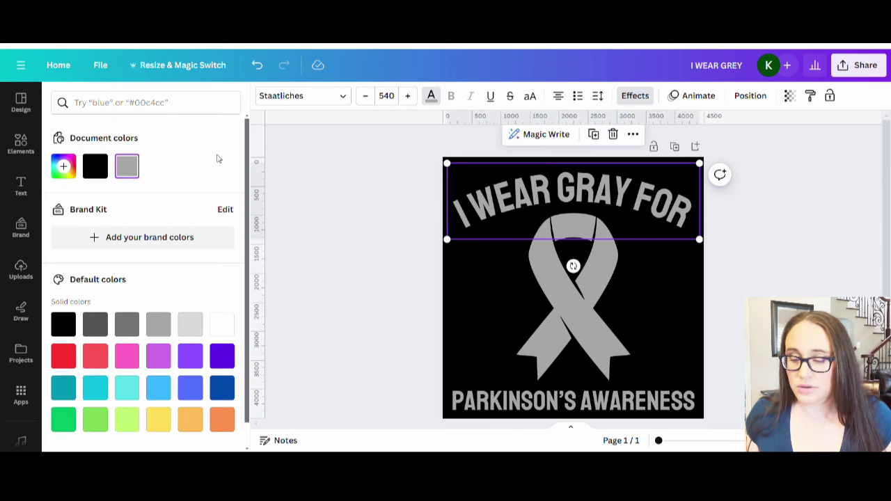
click(182, 331)
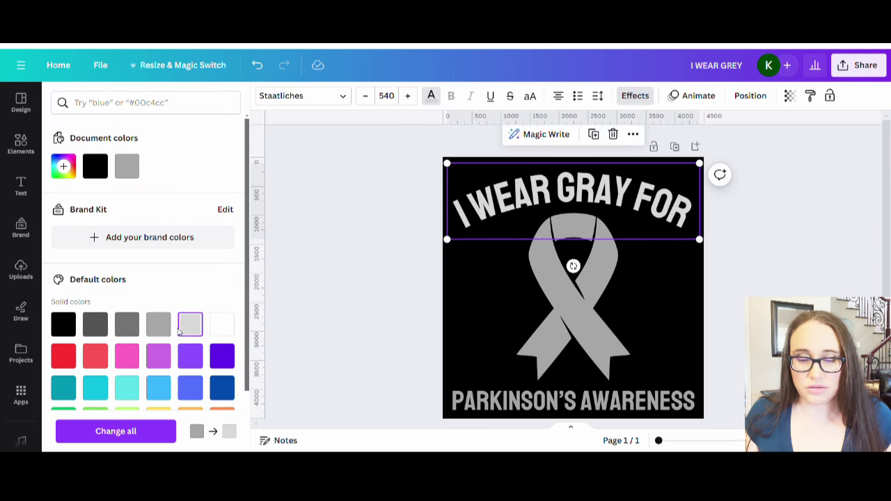
click(550, 313)
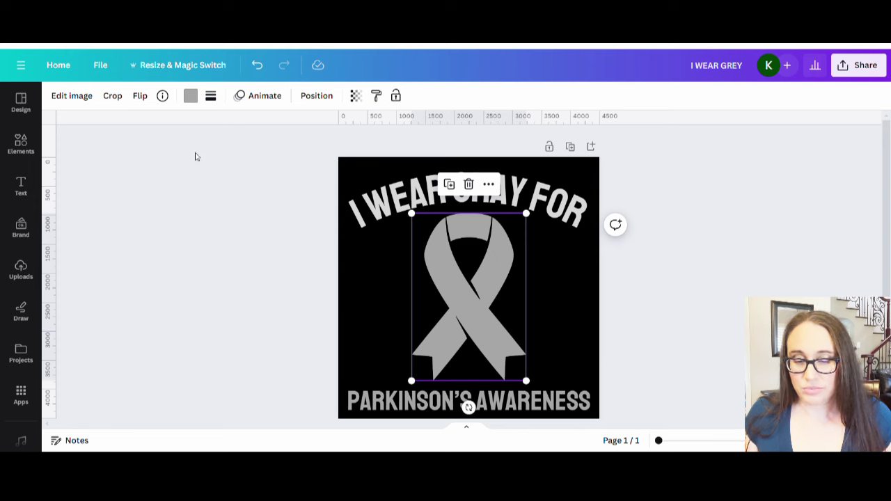
click(190, 95)
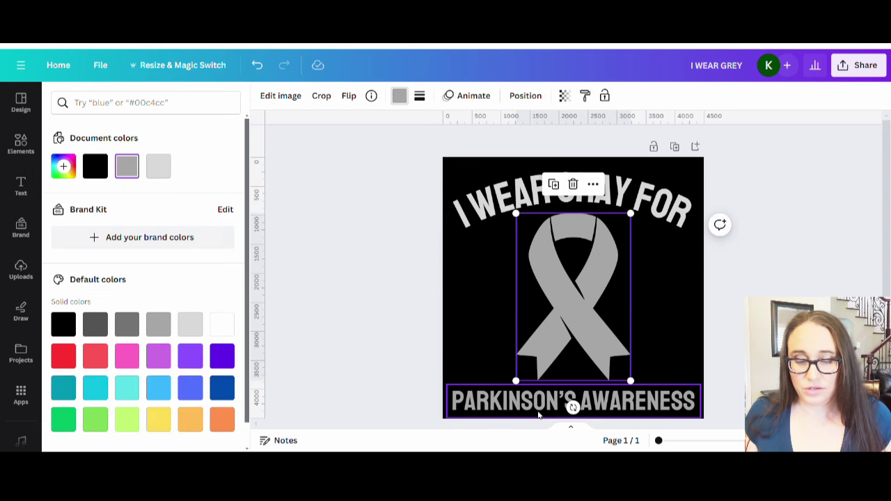
click(156, 174)
click(507, 414)
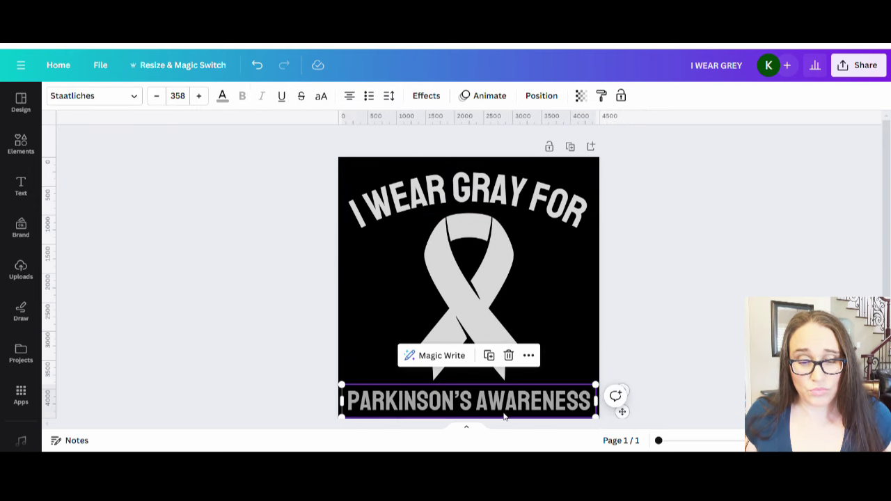
click(222, 95)
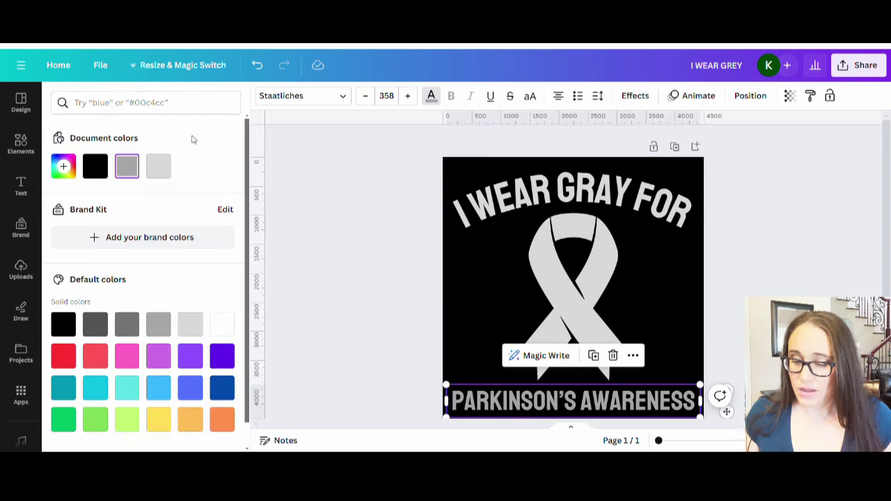
click(158, 167)
click(290, 204)
Search the graphics elements for "flourish".
scroll(696, 222, down, 2)
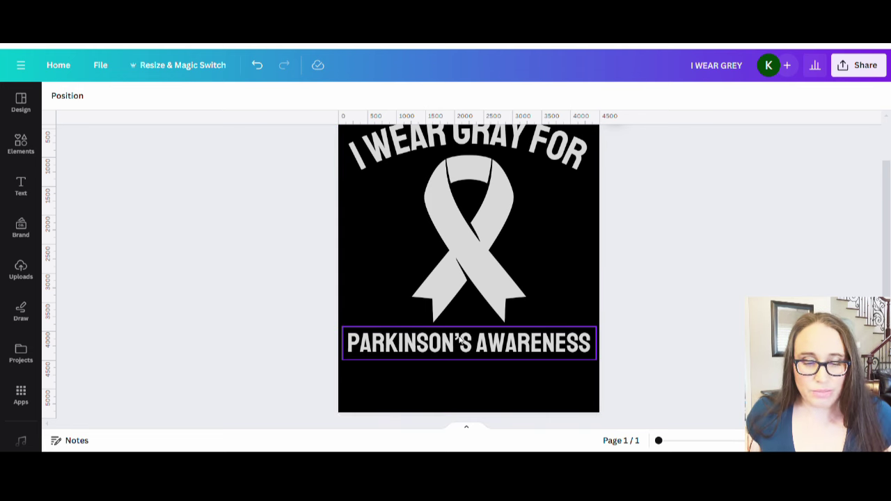
click(22, 147)
click(69, 104)
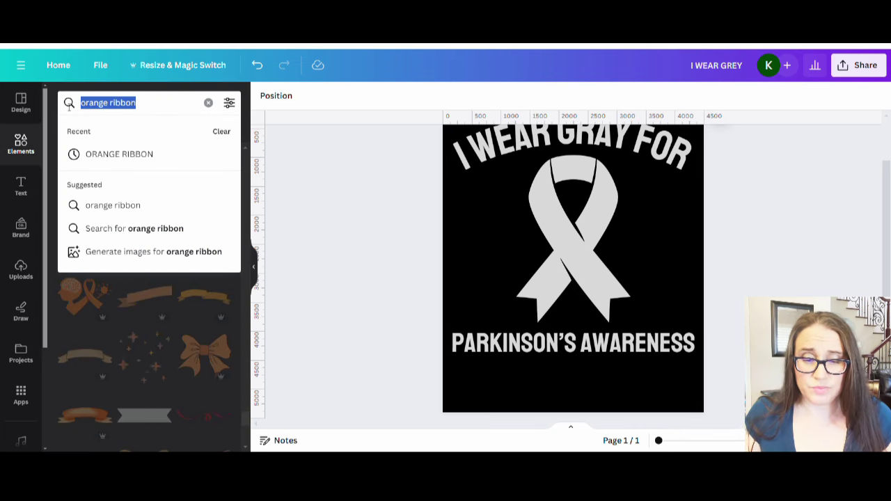
text(f)
text(lourish)
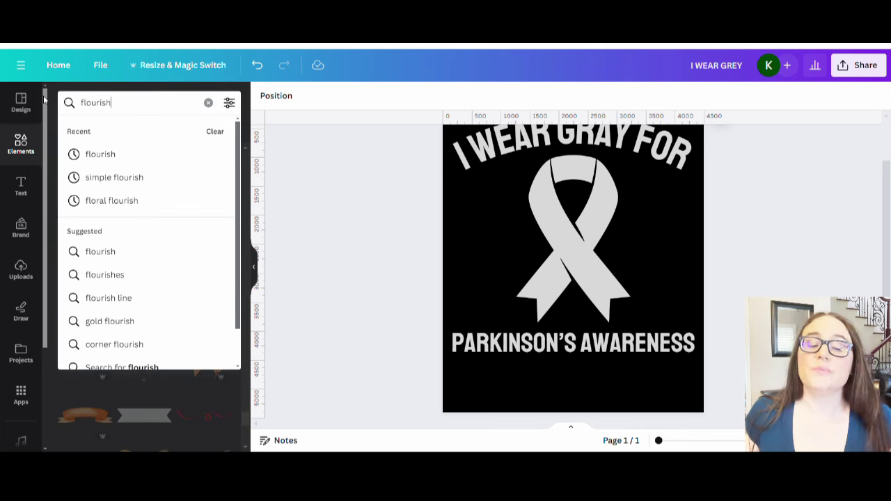
key(Return)
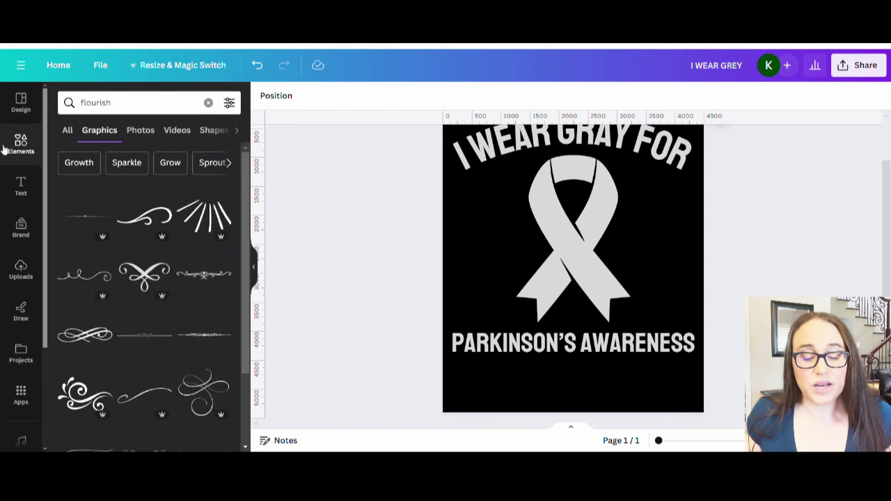
Browse the flourish graphics and add the solid symmetrical damask-style ornament to the page.
scroll(133, 271, down, 5)
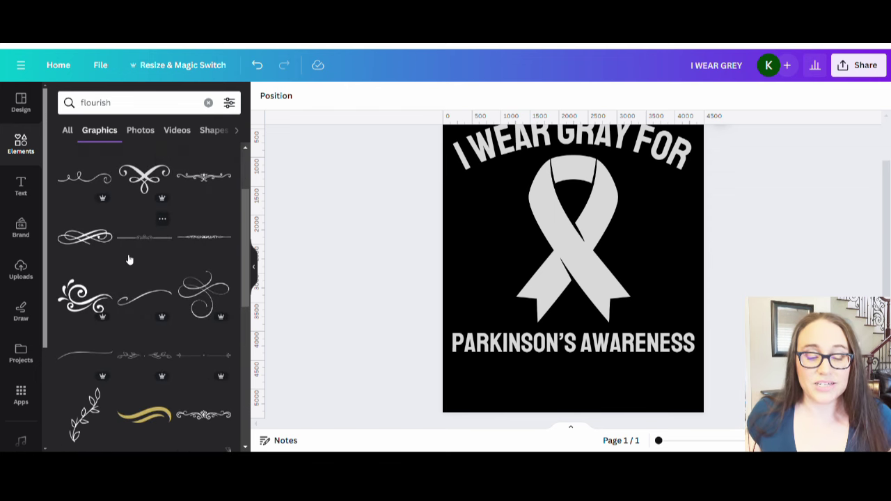
scroll(120, 249, down, 2)
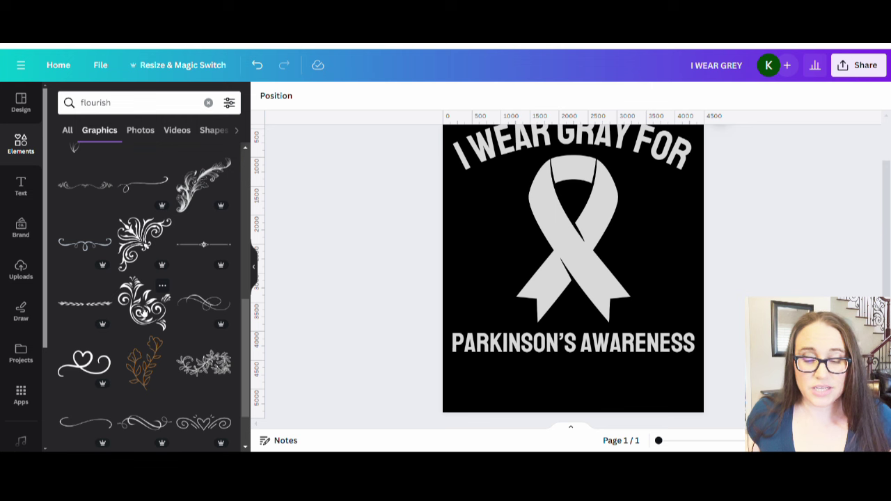
scroll(137, 301, down, 3)
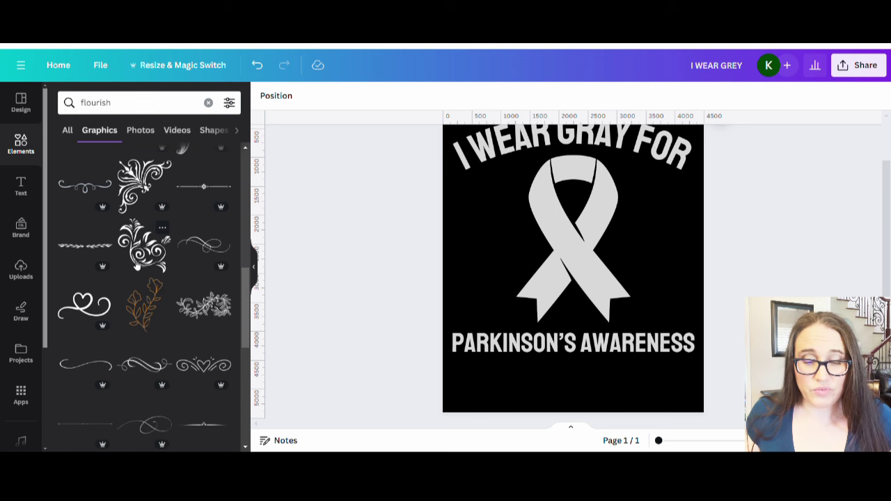
scroll(140, 276, down, 3)
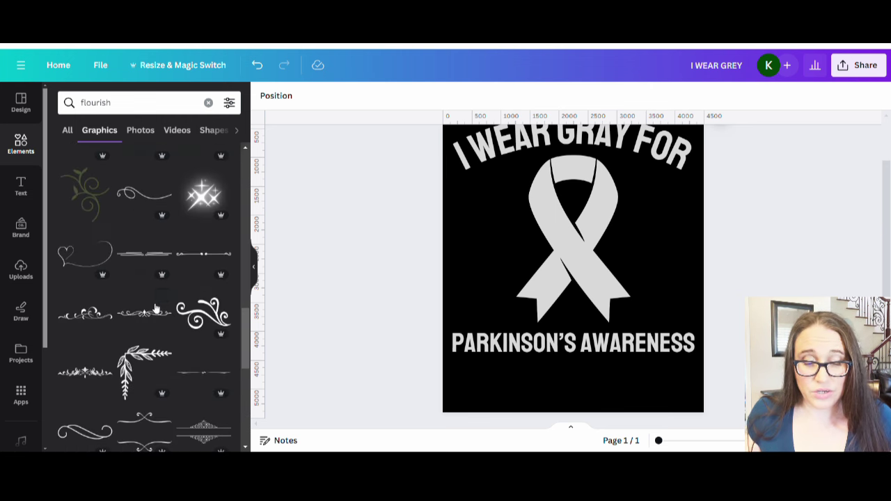
scroll(156, 308, down, 4)
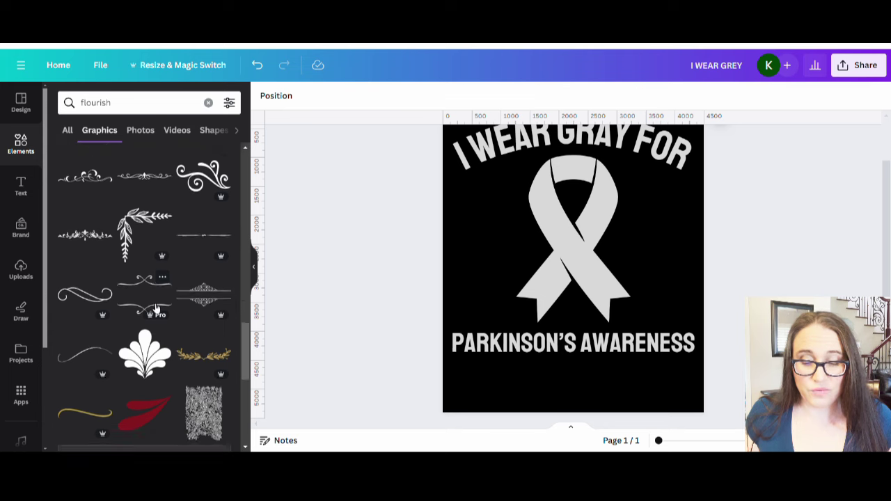
scroll(153, 331, down, 4)
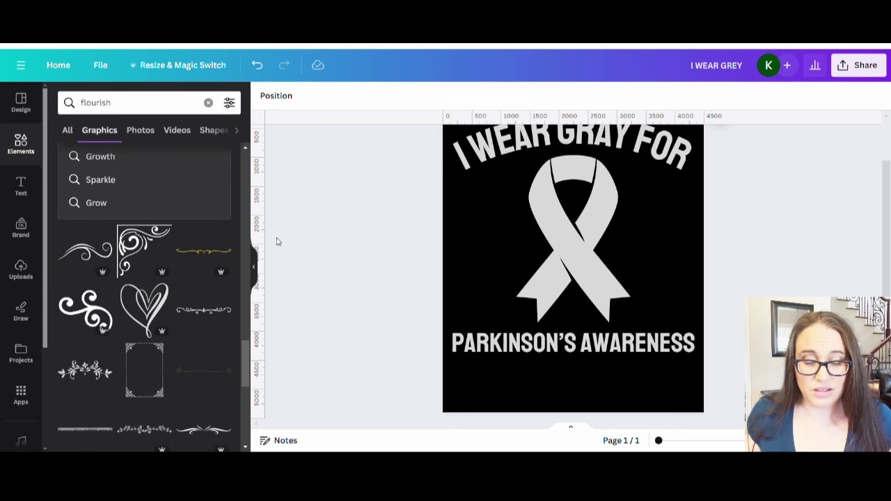
scroll(121, 317, down, 3)
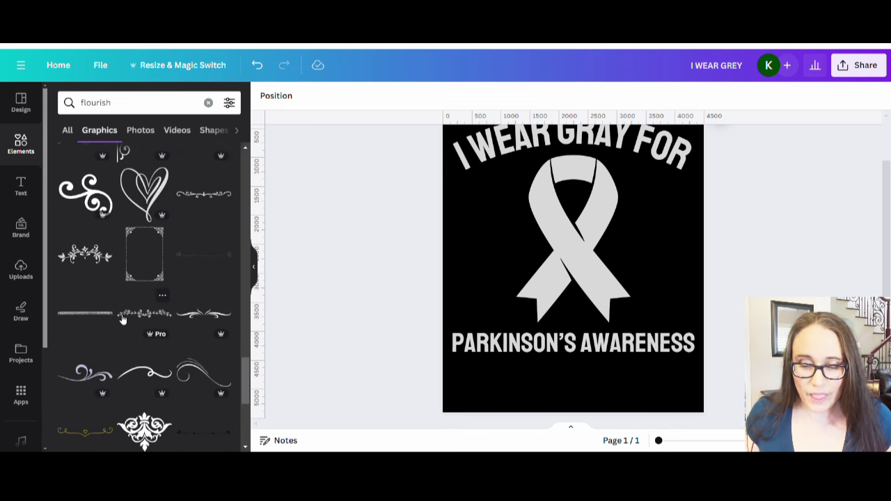
scroll(121, 317, down, 1)
scroll(132, 259, down, 1)
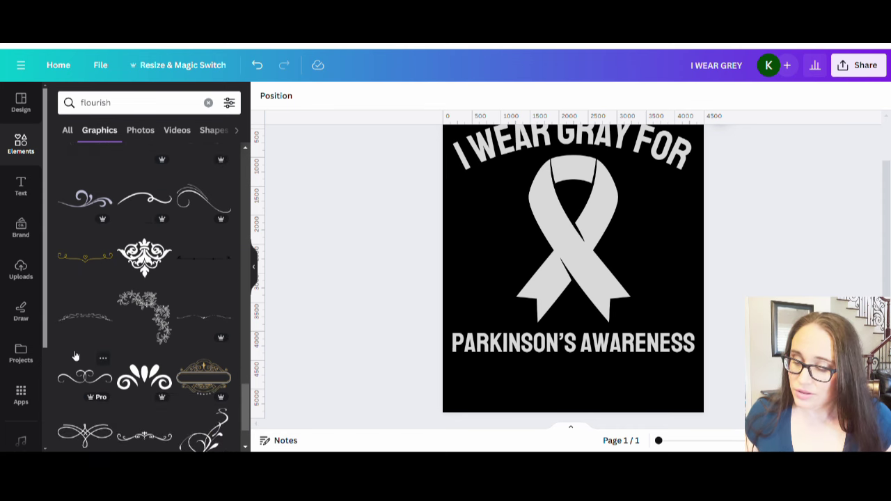
click(146, 261)
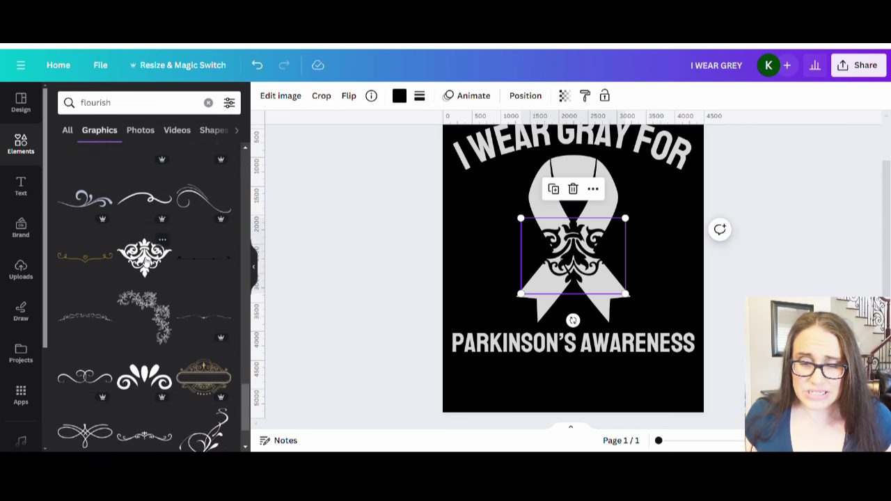
Recolor the damask ornament with the document's light gray, shrink it and fit it between the ribbon's tails.
click(398, 97)
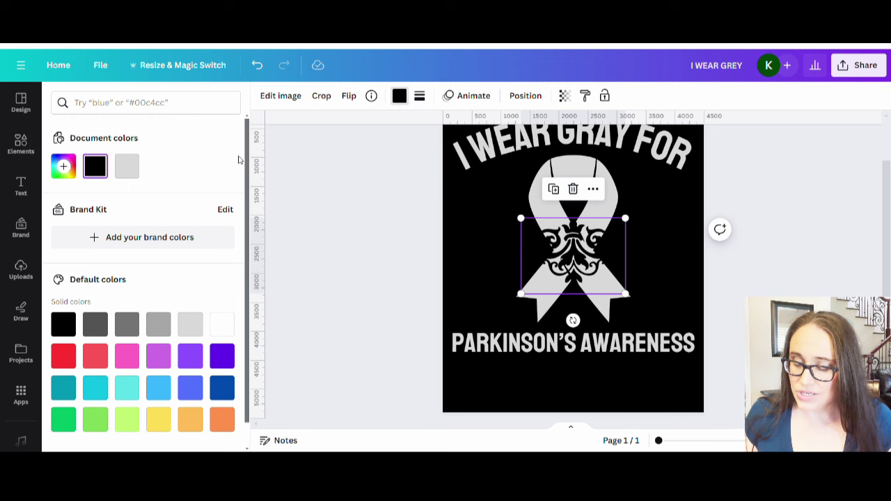
click(137, 176)
drag(572, 320, 577, 234)
drag(626, 219, 572, 308)
key(Escape)
key(Escape)
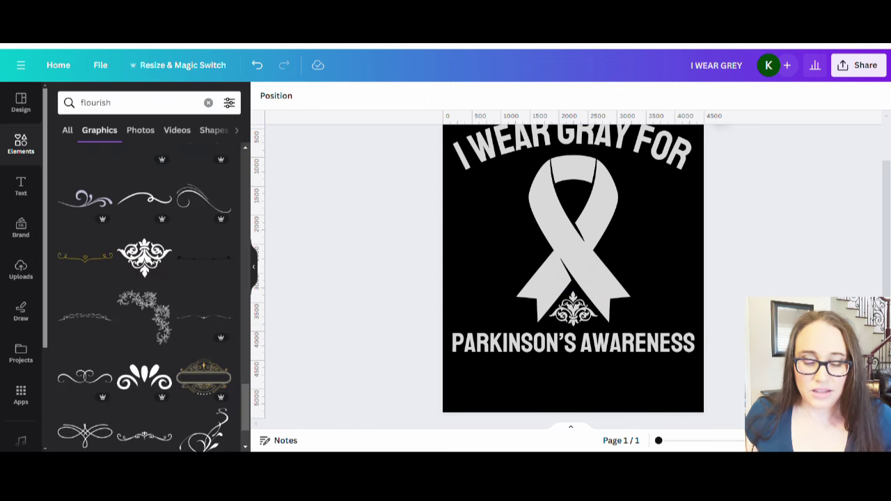
Browse the flourish graphics, add the upright swirling vine flourish to the page and show all its magic recommendations.
scroll(167, 284, down, 3)
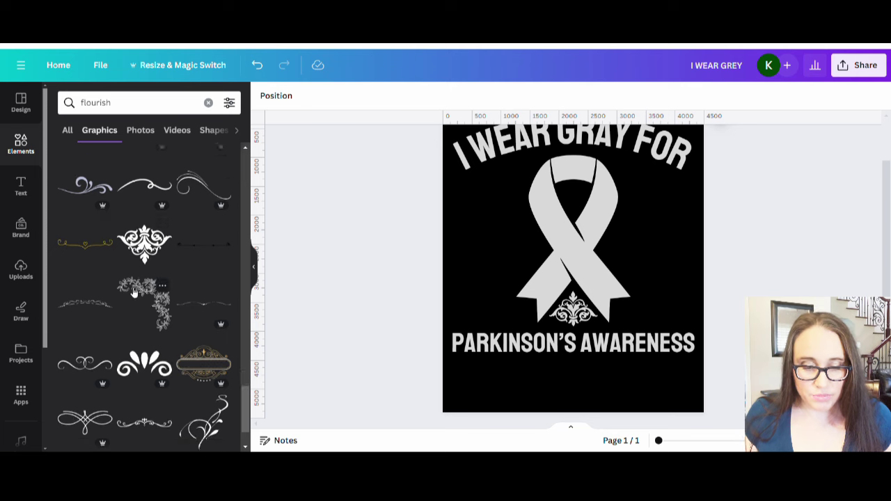
scroll(165, 281, down, 6)
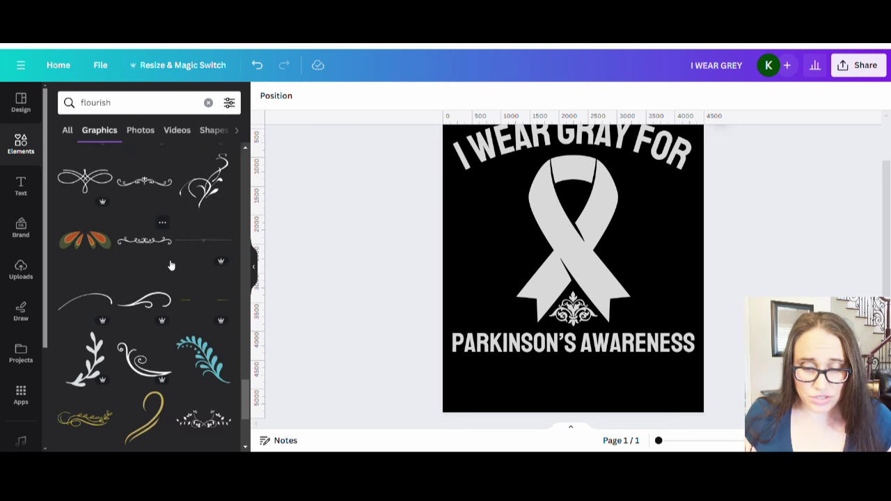
scroll(163, 280, down, 5)
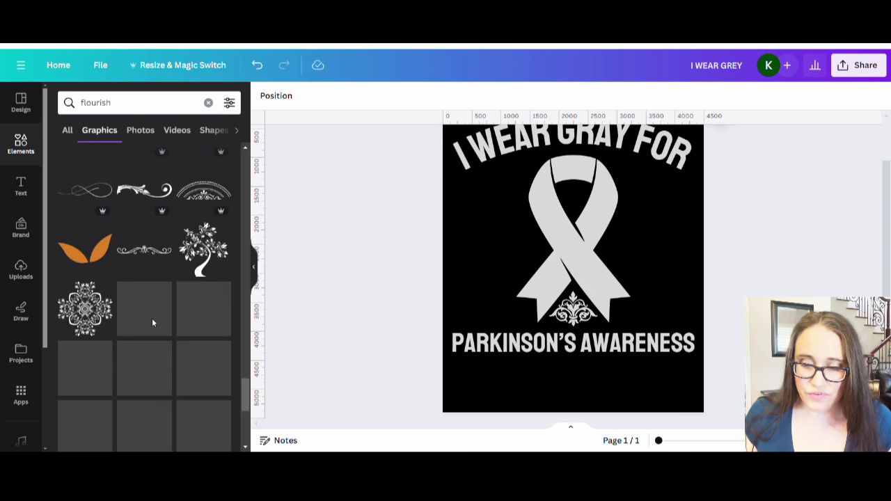
scroll(155, 324, down, 3)
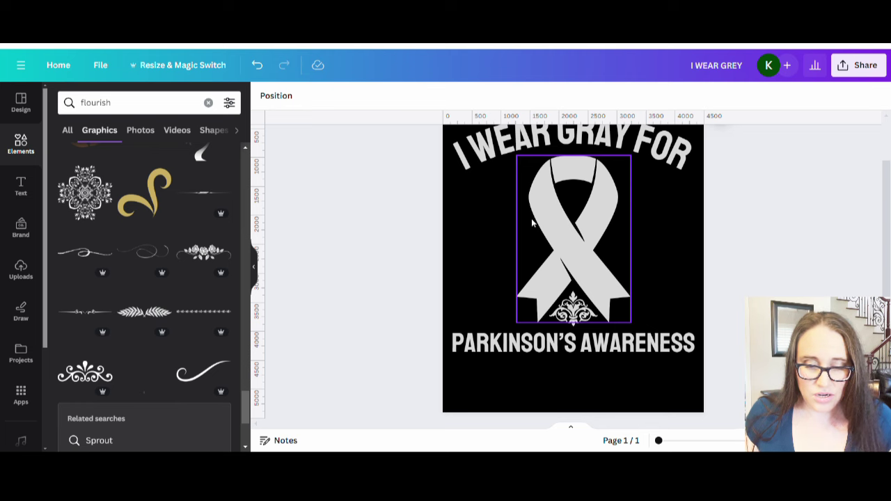
scroll(174, 321, down, 1)
scroll(155, 306, down, 5)
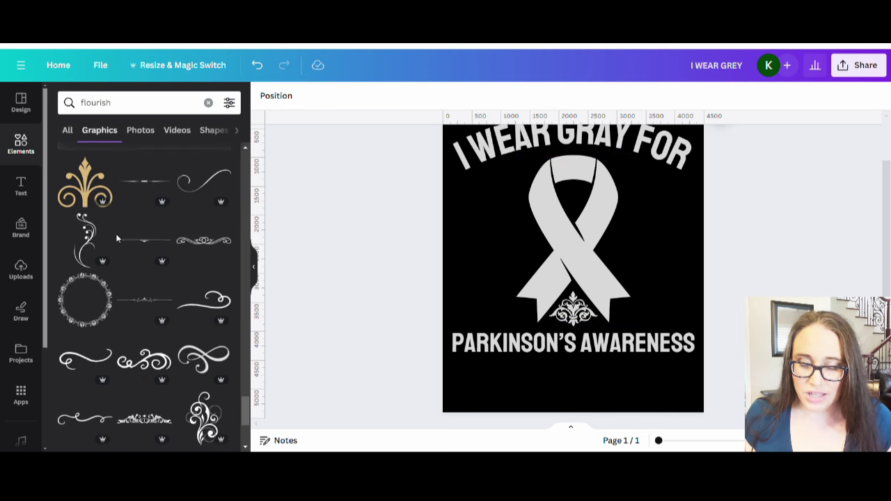
scroll(147, 300, down, 3)
click(199, 300)
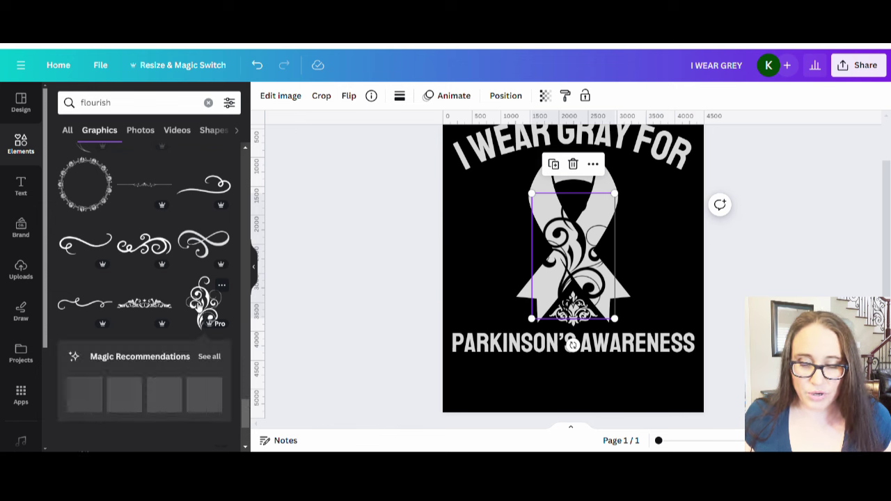
click(209, 357)
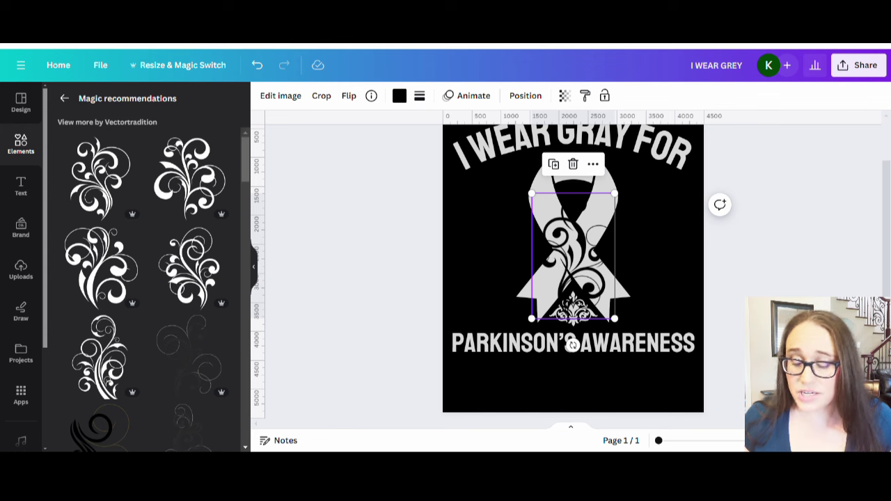
Recolor the vine flourish with the document's light gray and place it, reduced and tilted, on the ribbon's right side.
click(400, 97)
click(127, 166)
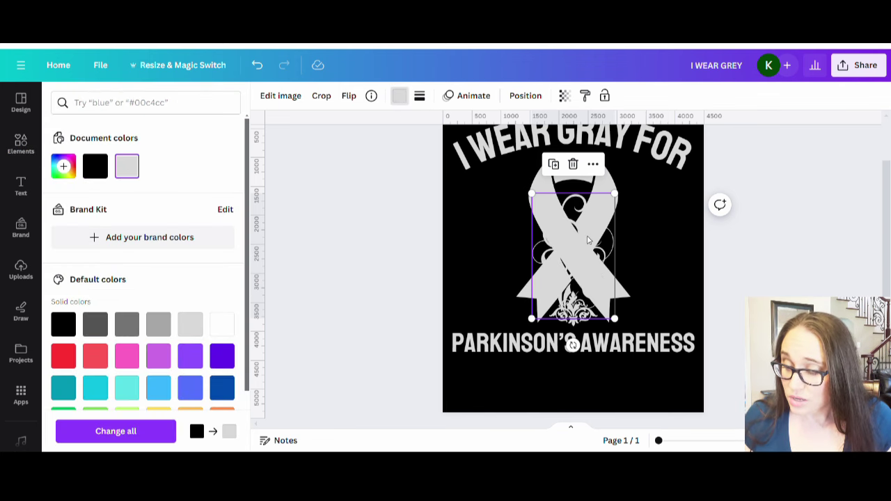
drag(576, 275, 656, 258)
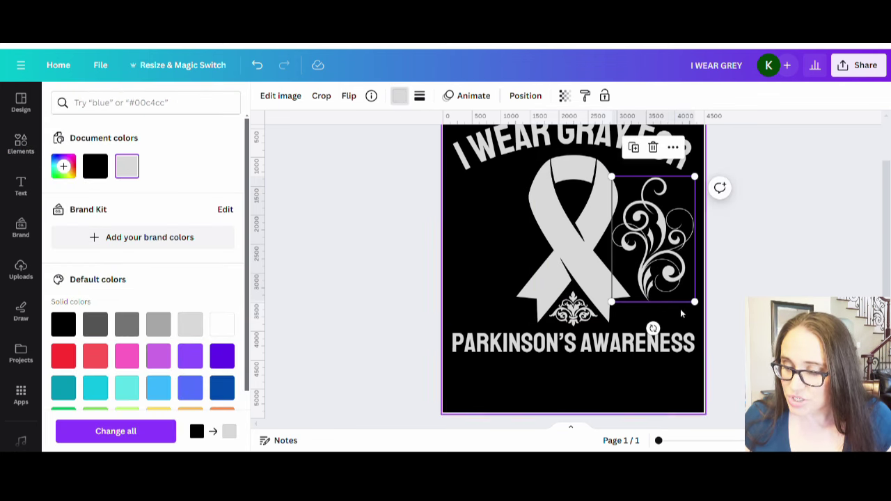
drag(652, 328, 666, 279)
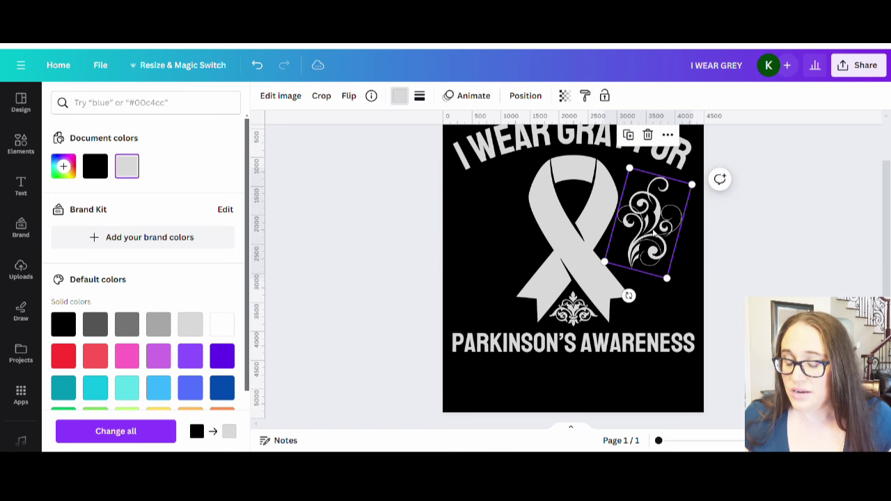
drag(653, 242, 649, 272)
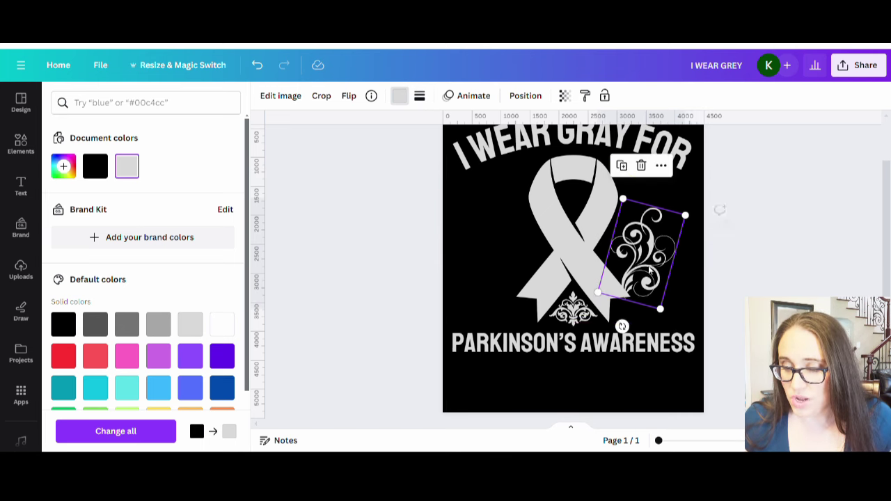
drag(622, 325, 662, 324)
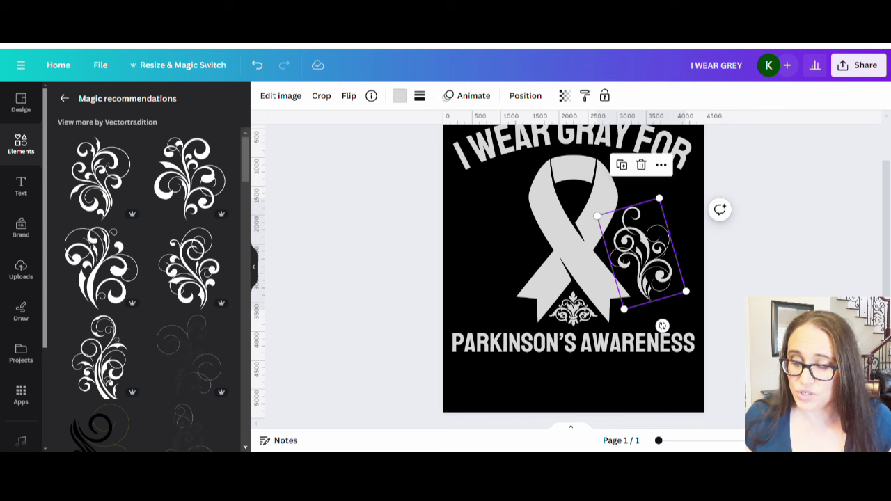
key(Escape)
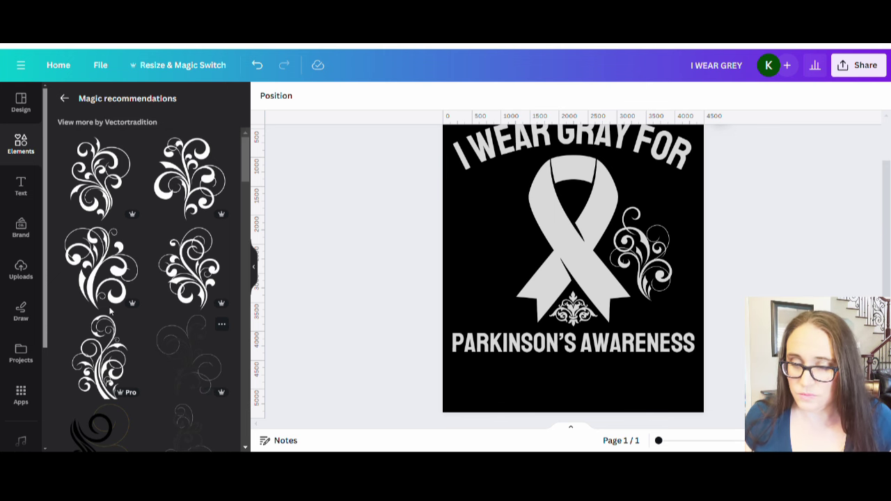
Add the recommended flourish in the second row's right column and recolor it with the document's light gray.
click(178, 279)
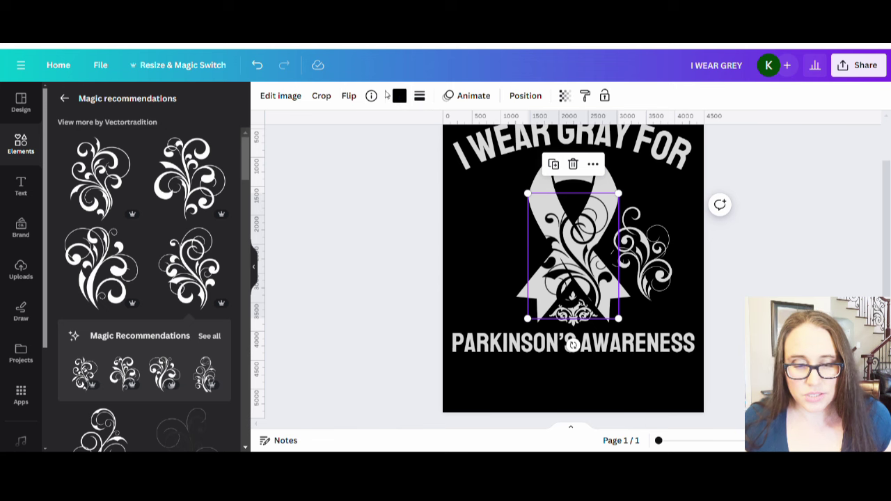
click(398, 96)
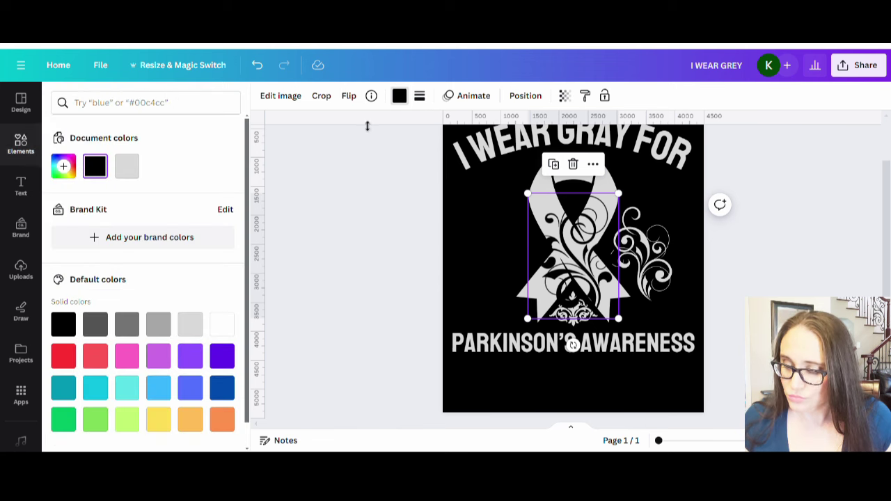
click(129, 174)
Shrink the second flourish, rotate it upside down and fit it above the first one, below the word "FOR".
drag(573, 256, 670, 230)
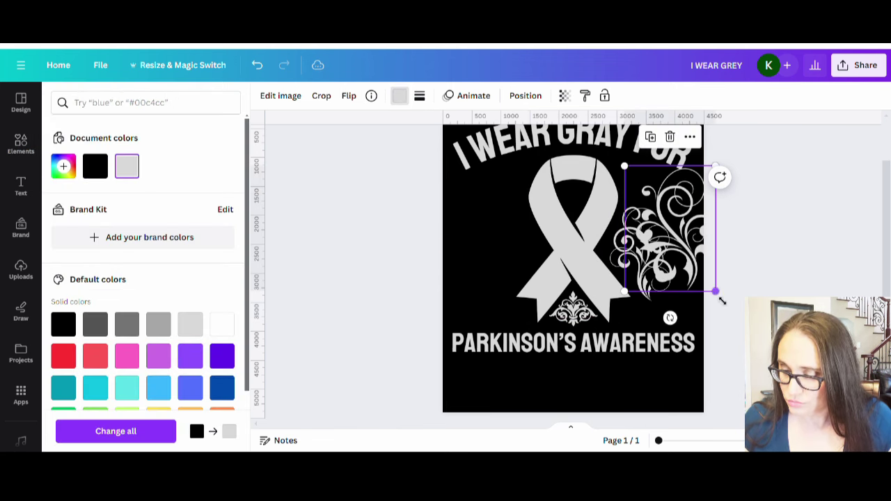
drag(722, 300, 645, 169)
drag(692, 216, 680, 210)
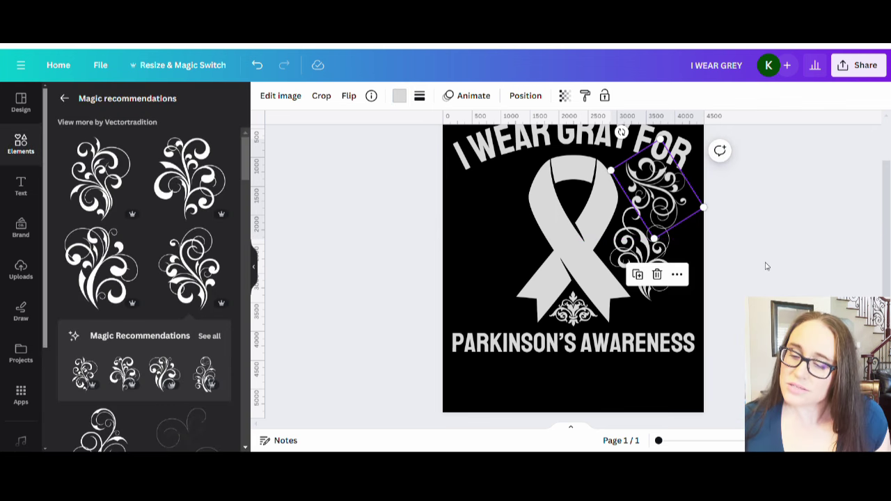
click(769, 269)
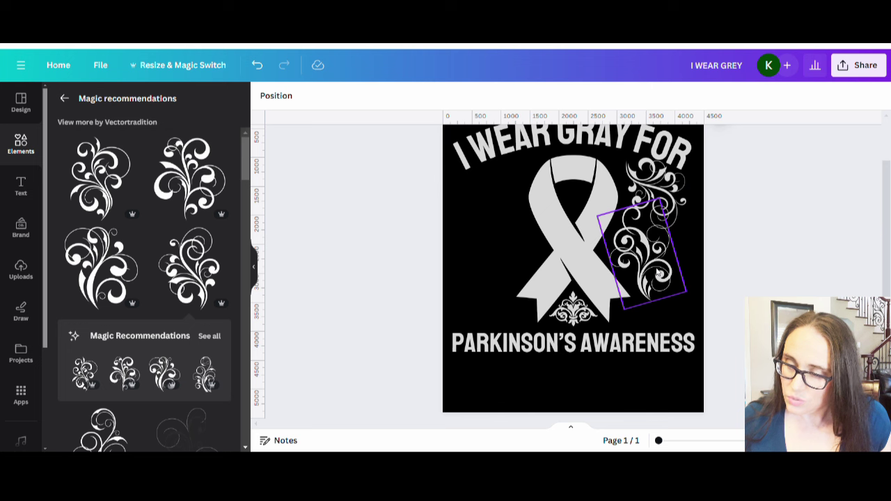
click(681, 200)
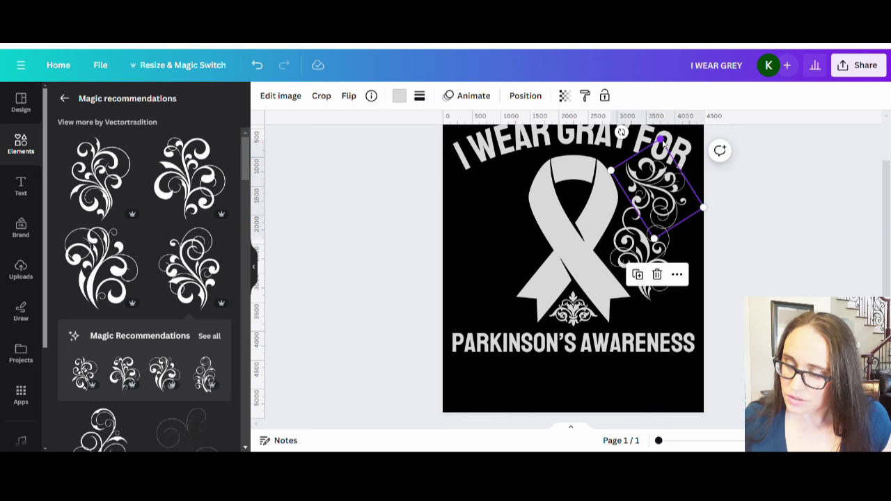
drag(666, 142, 670, 150)
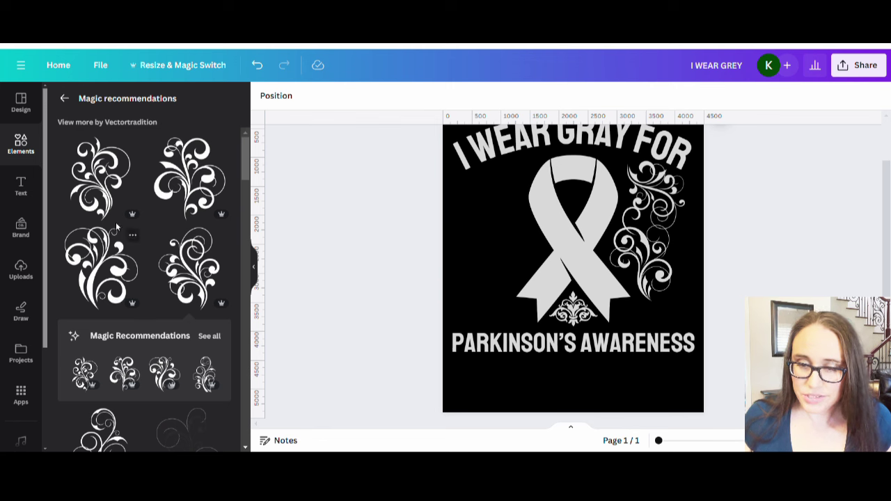
Add the first recommended flourish to the page and recolor it with the document's light gray.
click(109, 196)
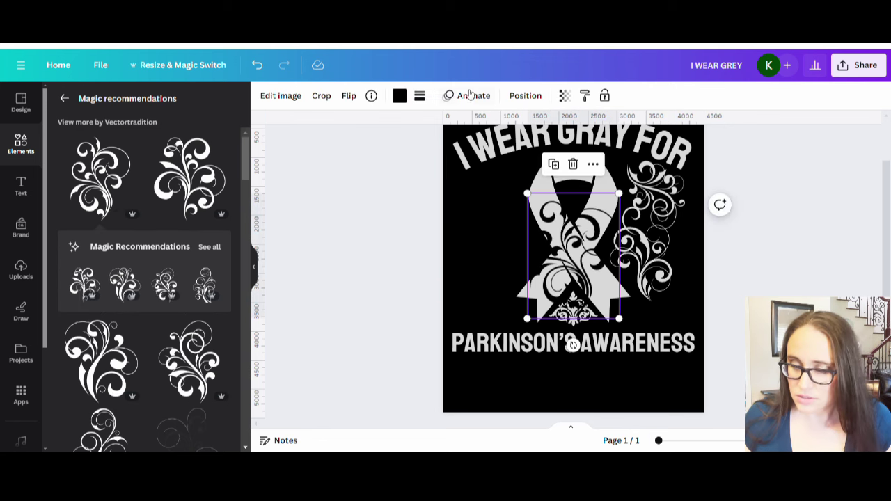
click(400, 97)
click(126, 170)
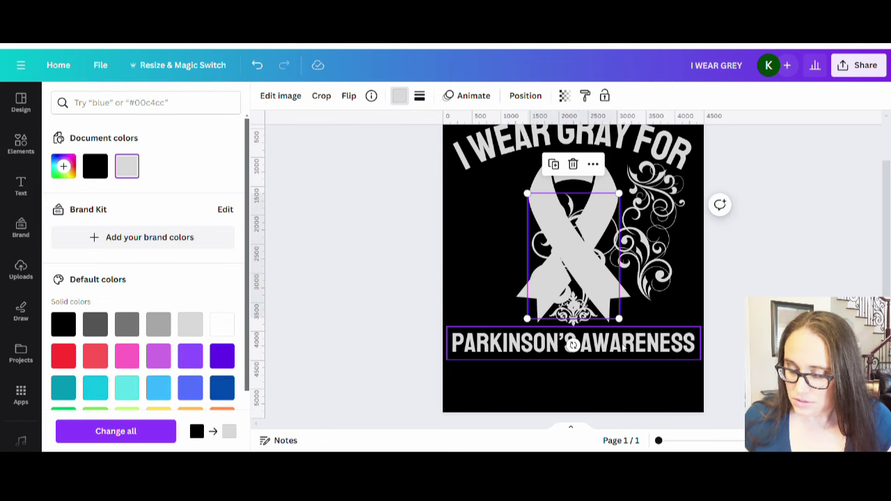
Shrink the third flourish and combine it with the other two into a column along the ribbon's right side.
drag(526, 318, 551, 286)
drag(586, 260, 687, 241)
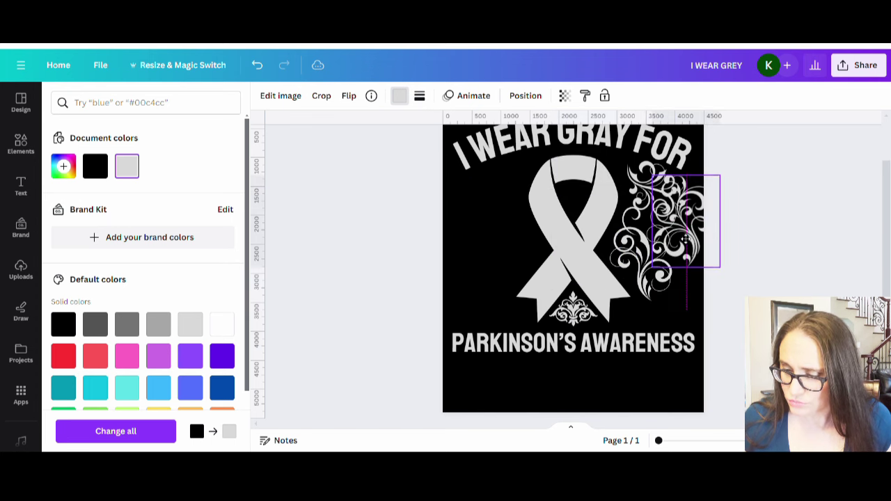
drag(723, 179, 691, 205)
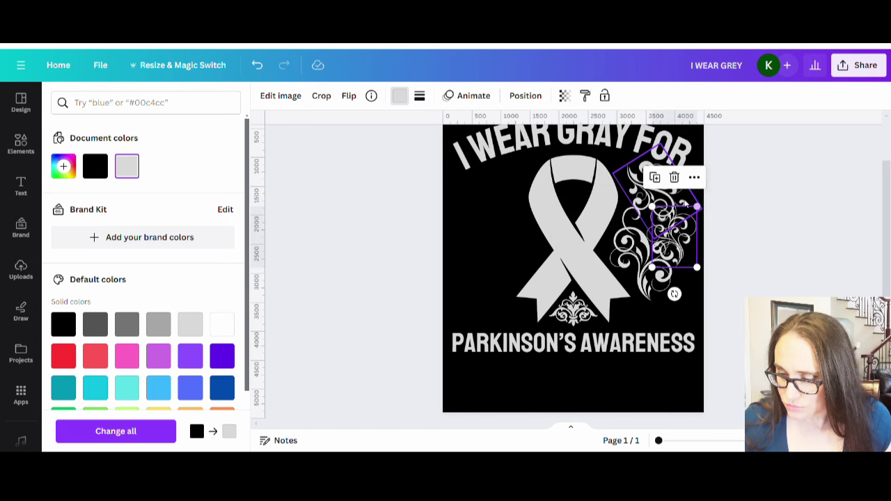
key(Escape)
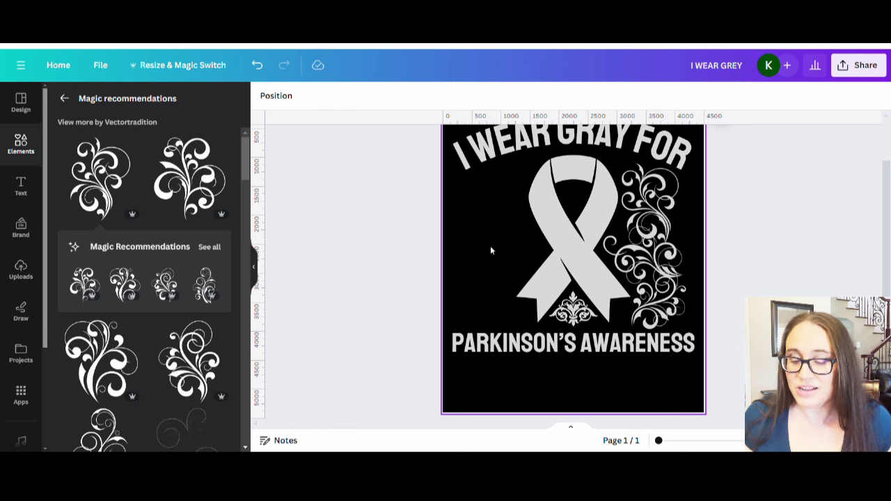
Move the damask ornament out from between the ribbon's tails and delete it.
drag(572, 308, 396, 301)
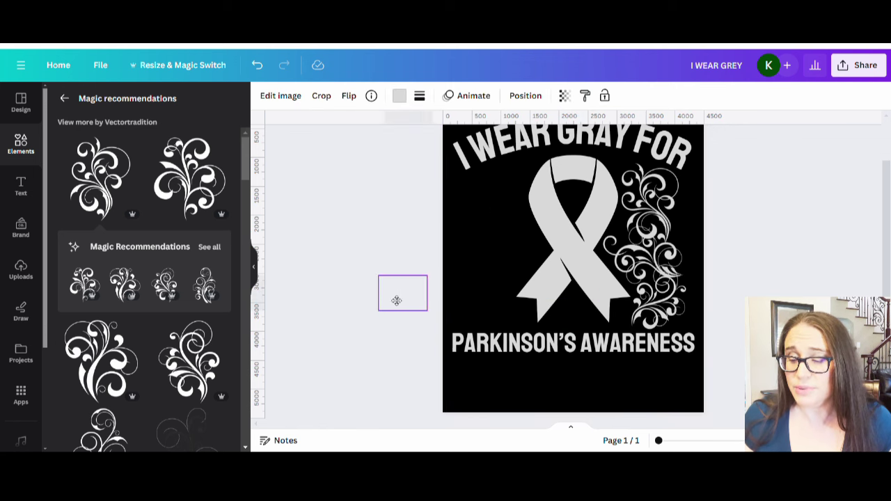
key(Delete)
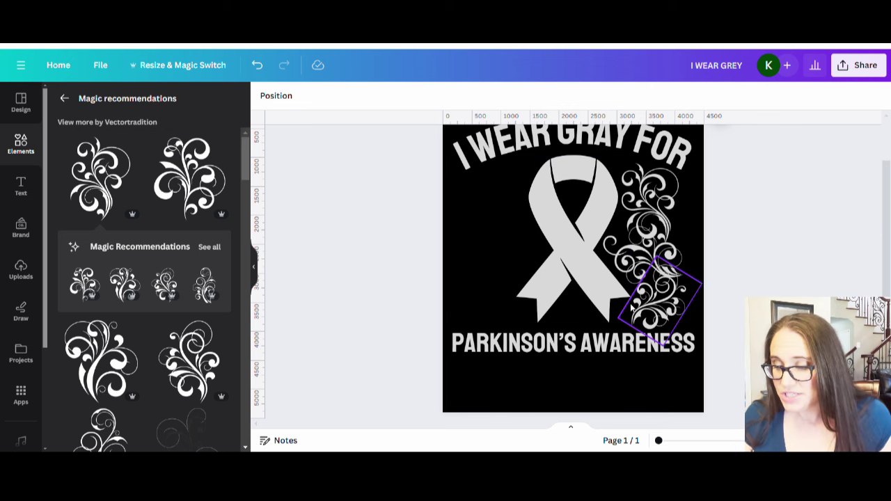
click(695, 228)
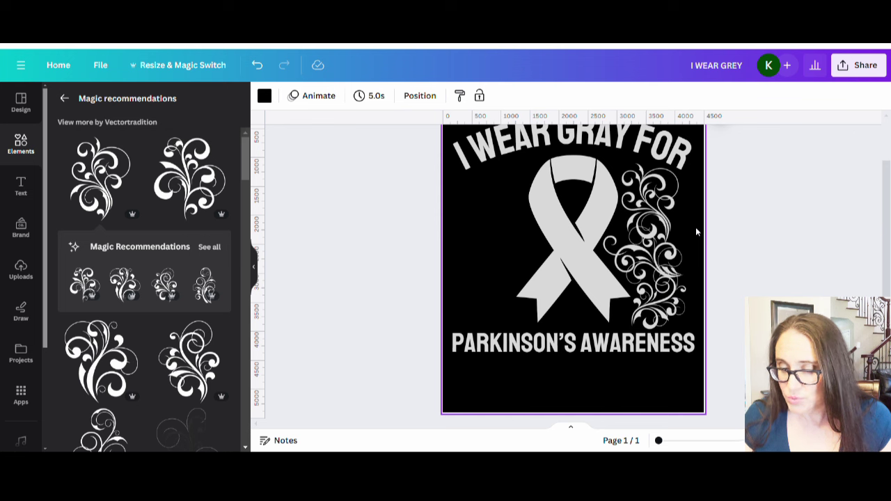
Add a tiny light gray dot shape in the gap between the ribbon's crossing and the flourish column.
key(r)
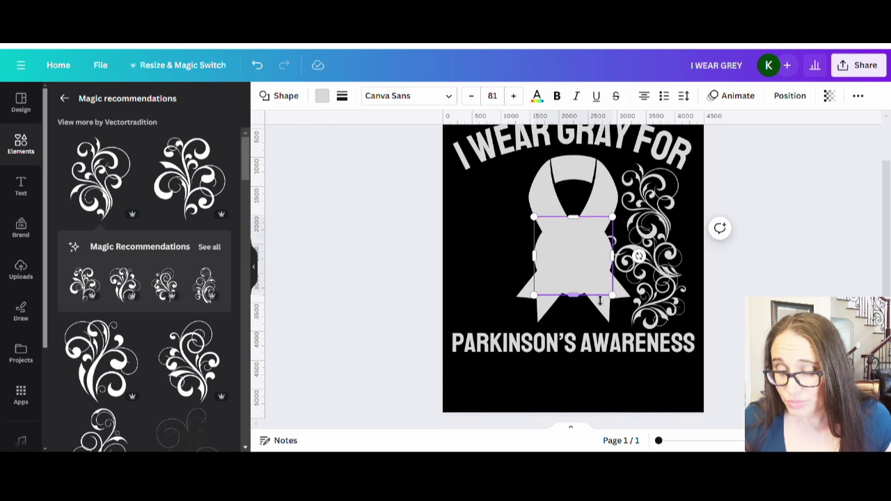
drag(619, 302, 629, 237)
key(Delete)
click(538, 226)
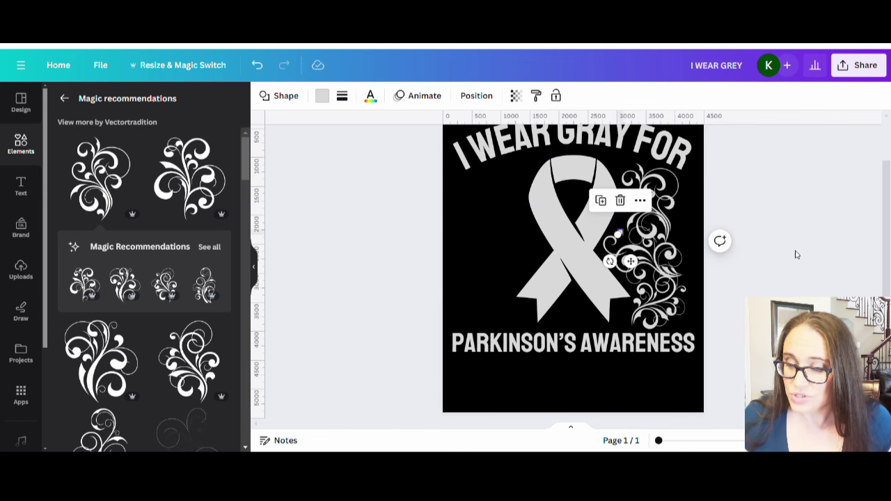
click(796, 257)
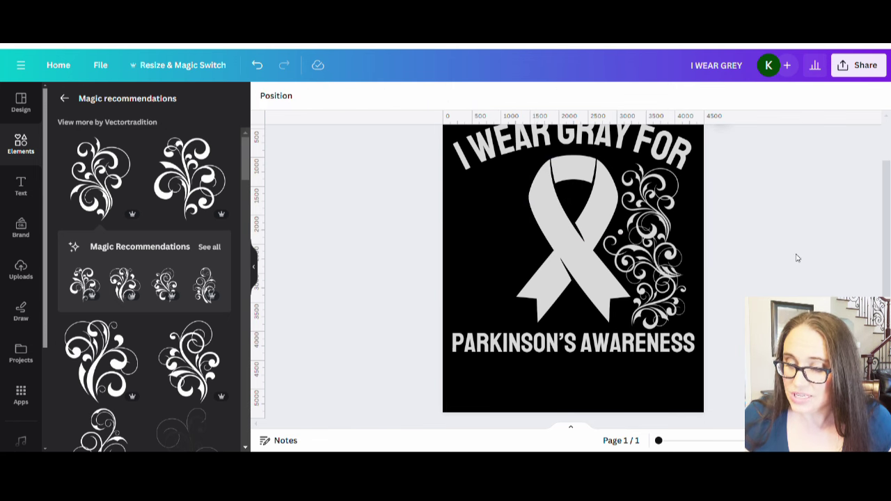
click(621, 236)
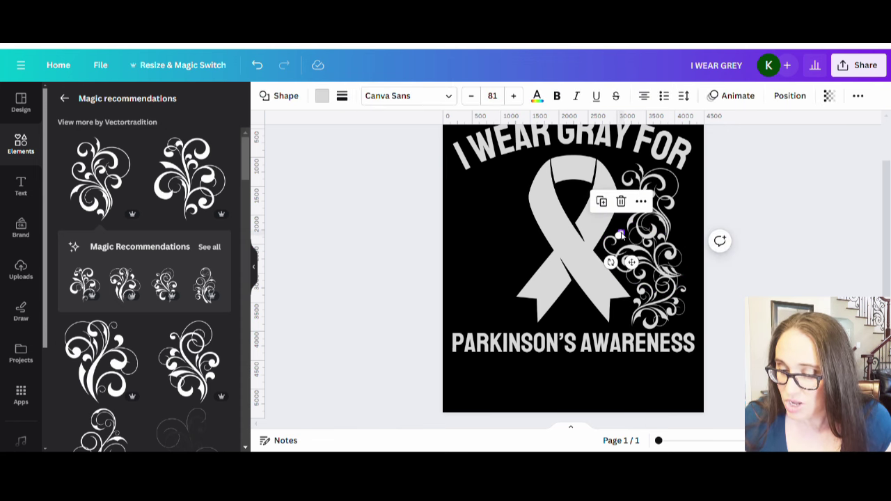
click(737, 259)
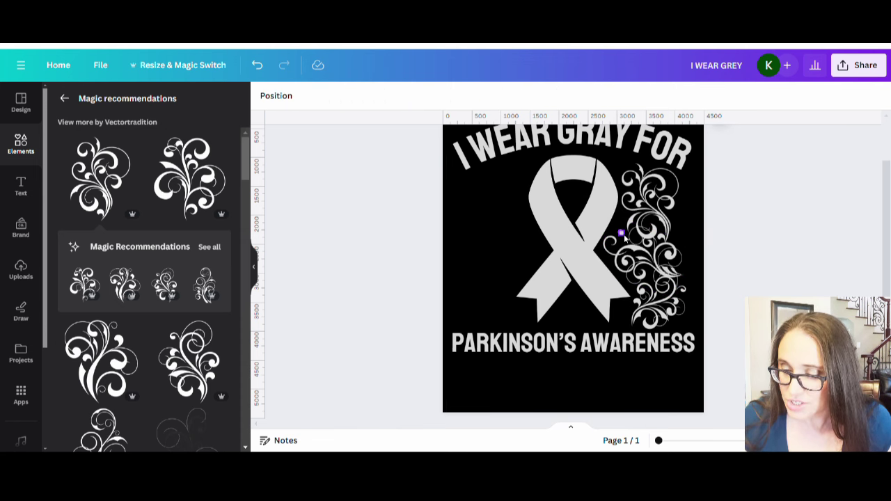
Place copies of the small dot at the upper flourish's outer edge and beside the tip of the ribbon's right tail.
drag(623, 234, 663, 230)
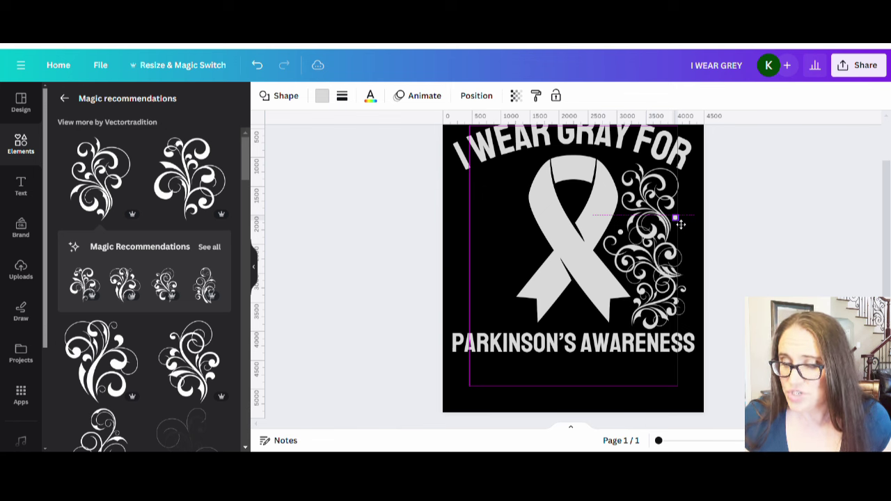
drag(680, 222, 679, 222)
click(757, 277)
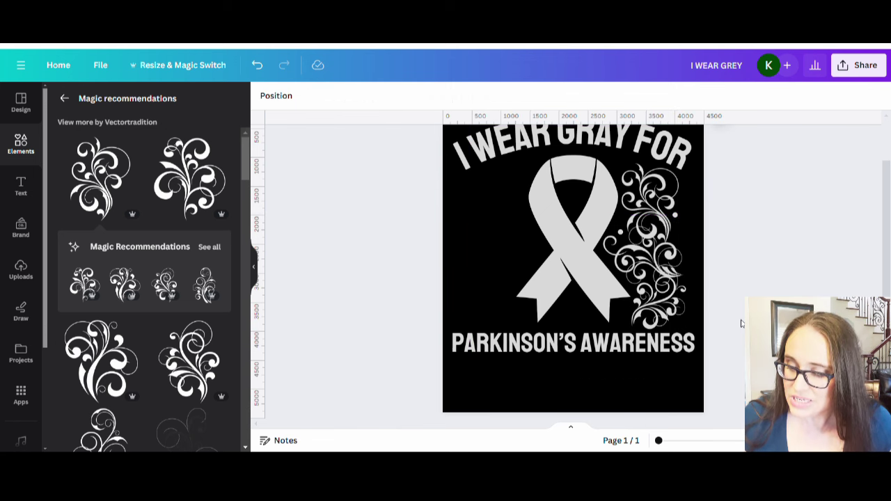
click(675, 217)
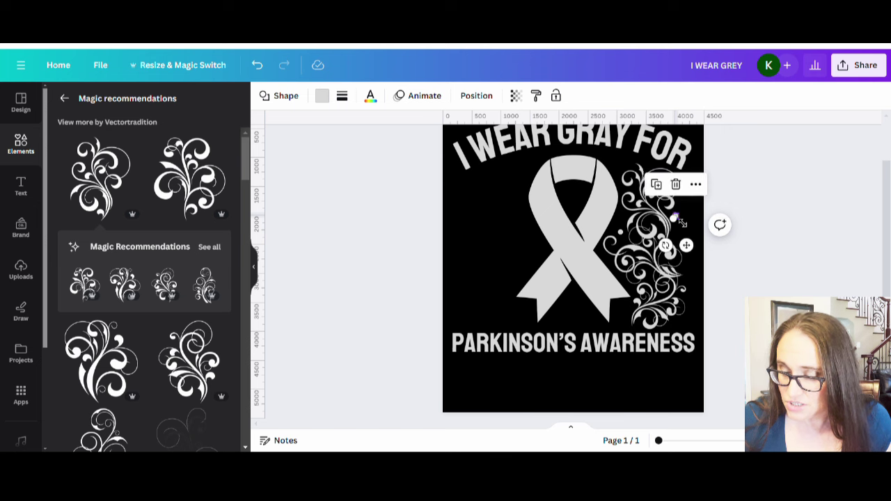
click(771, 279)
drag(675, 217, 632, 315)
click(785, 269)
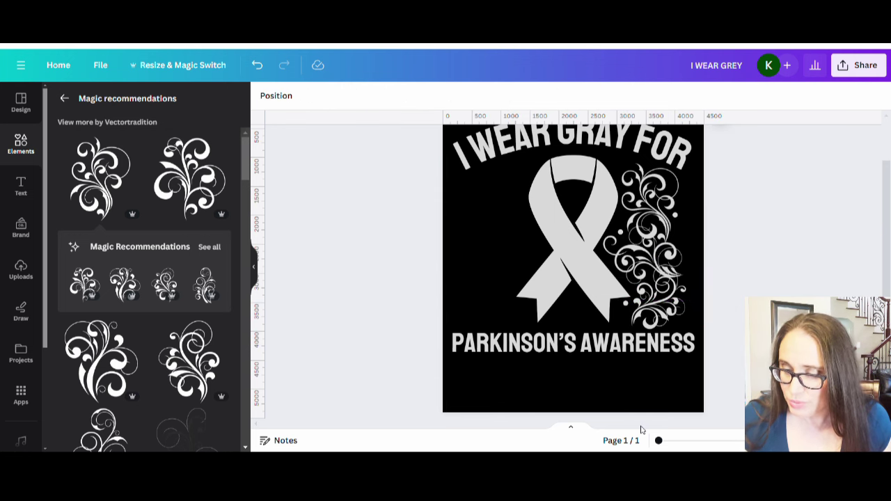
Enlarge the dot beside the ribbon's right tail and move it down to just above the PARKINSON’S AWARENESS text.
drag(659, 441, 672, 441)
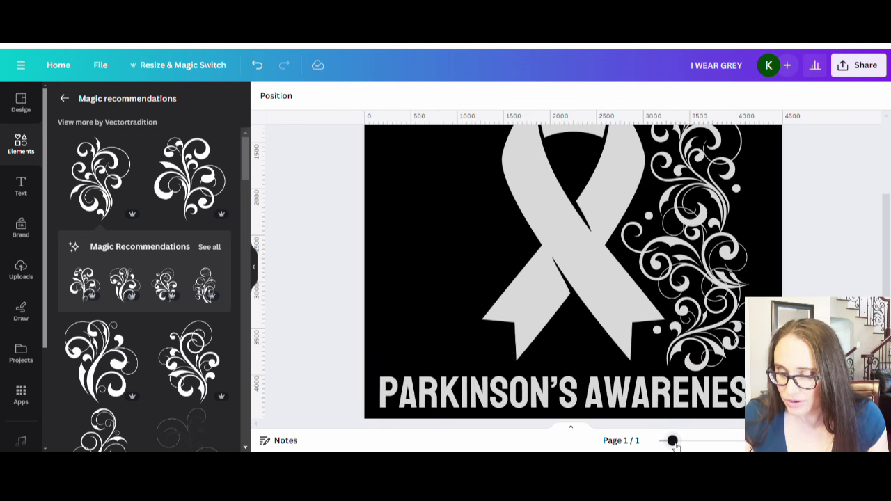
click(657, 333)
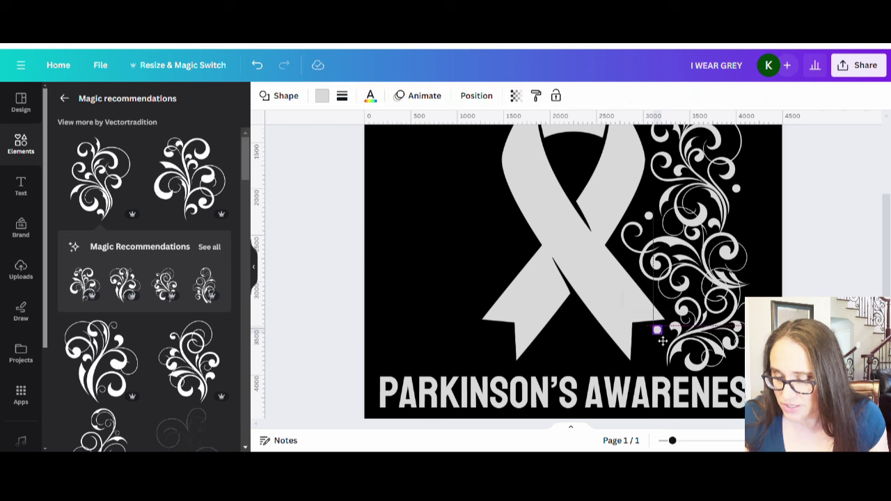
drag(668, 336, 655, 365)
key(Escape)
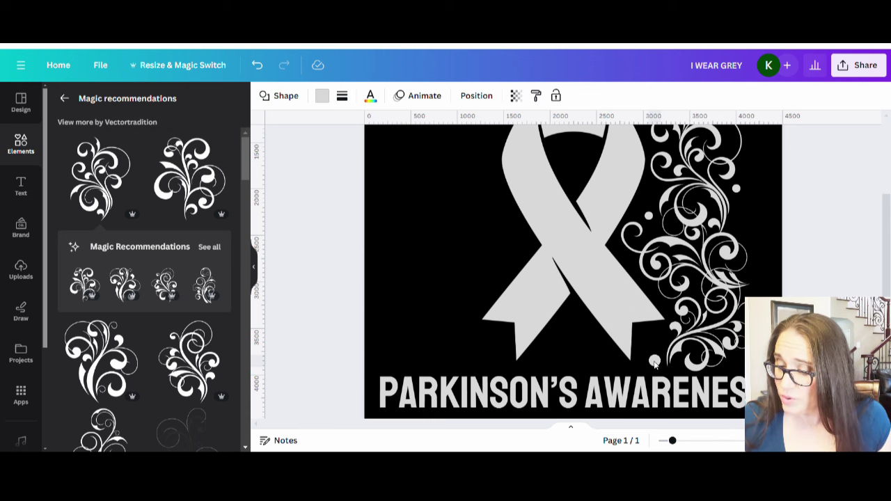
Add a smaller copy of the enlarged dot just above it, slightly toward the lower flourish.
click(655, 362)
mouse_move(656, 358)
mouse_down()
mouse_move(665, 357)
mouse_move(656, 359)
mouse_move(659, 345)
mouse_up()
click(840, 292)
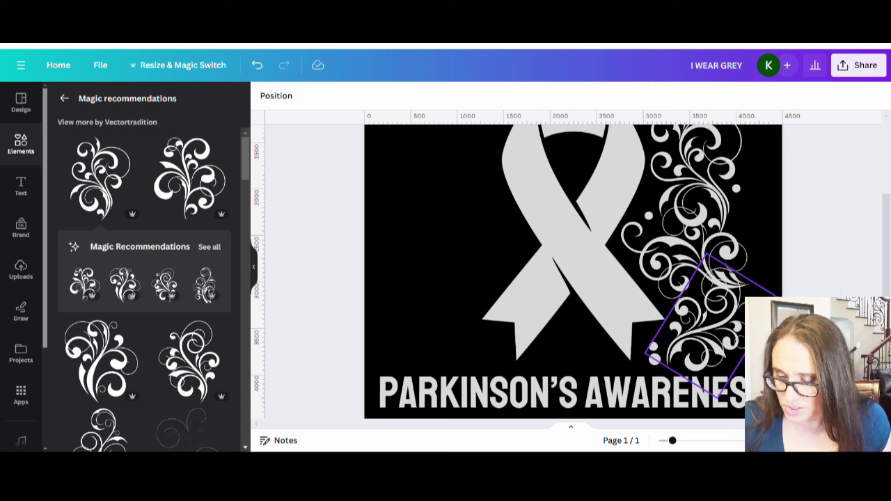
click(654, 349)
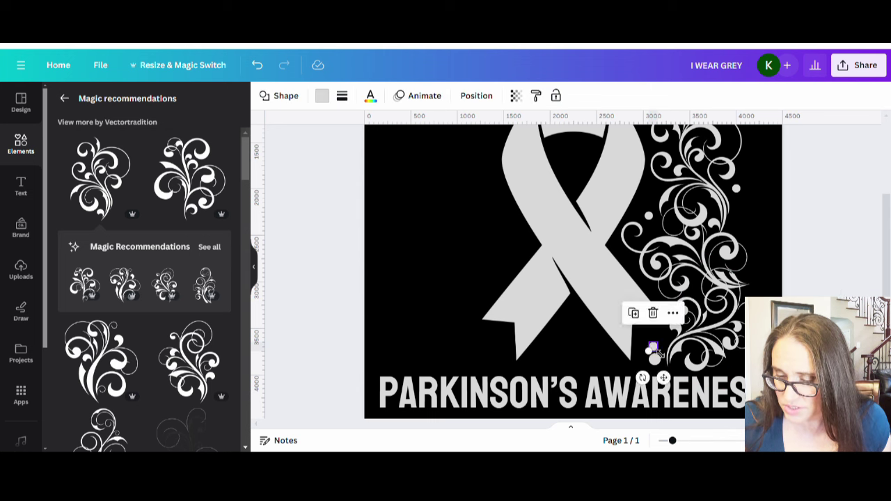
drag(654, 350, 660, 347)
click(814, 284)
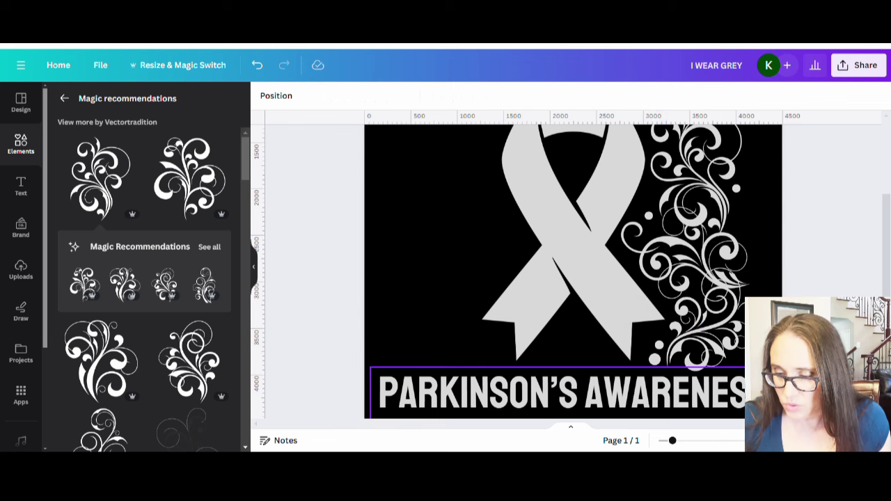
Add a third, even smaller dot above the other two to continue the tapering trail toward the ribbon's tail tip.
click(659, 346)
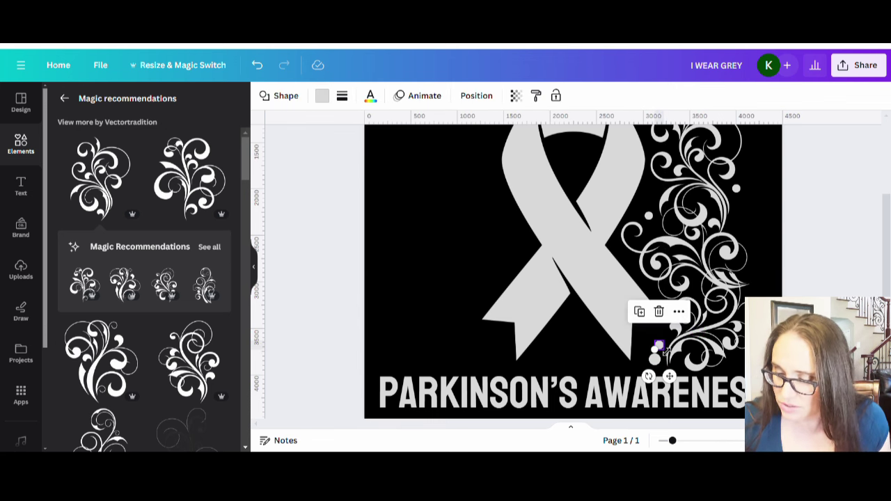
key(Escape)
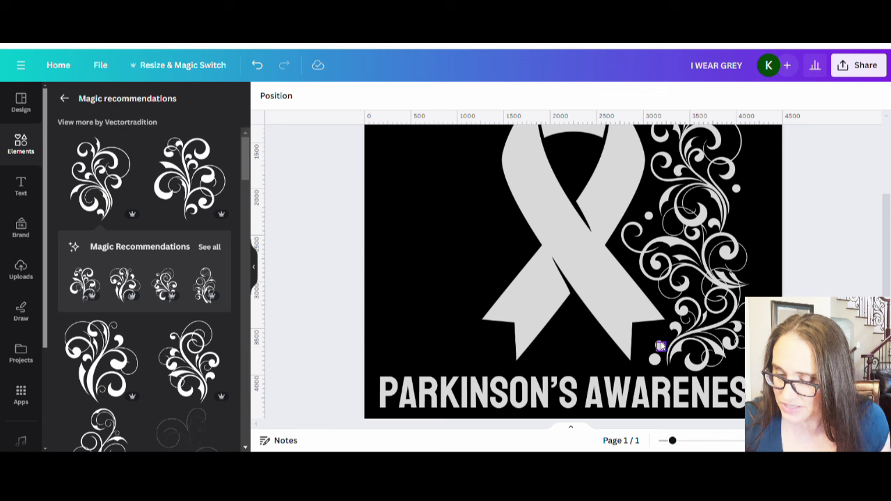
click(659, 346)
drag(667, 338, 669, 341)
click(806, 293)
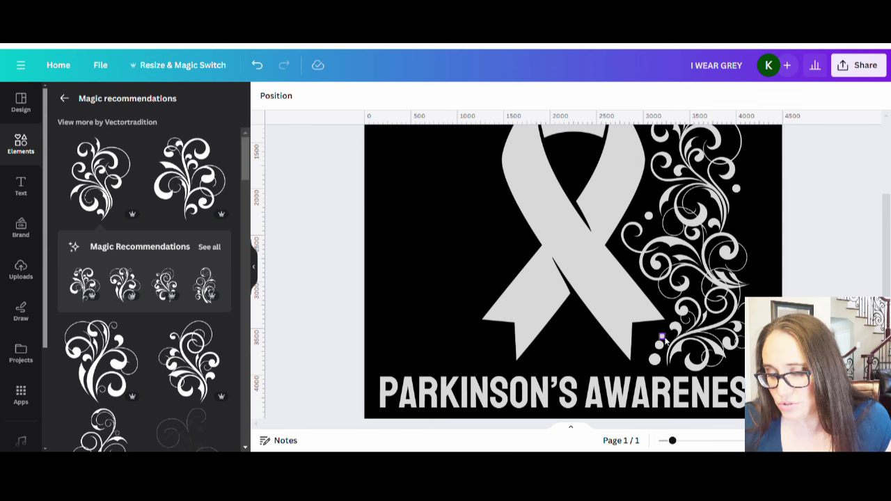
drag(665, 339, 668, 338)
click(820, 284)
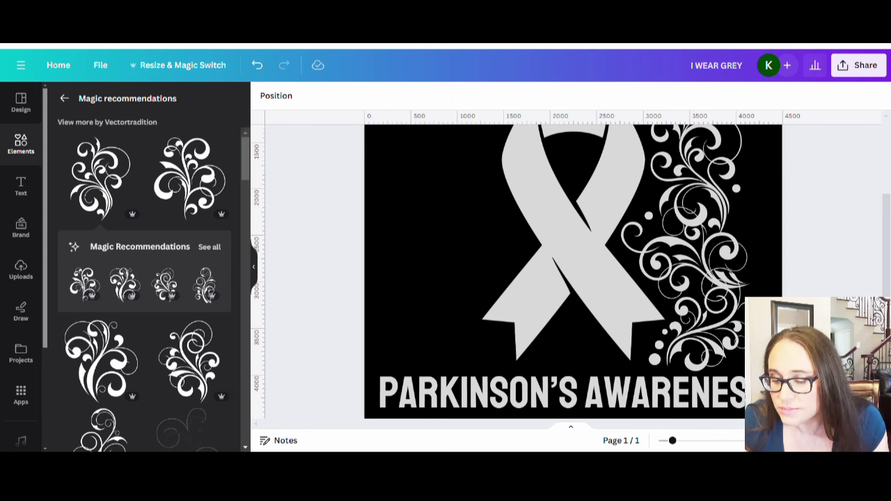
Fine-tune the uppermost dot of the tapering trail so it lines up with the two dots below it.
click(663, 333)
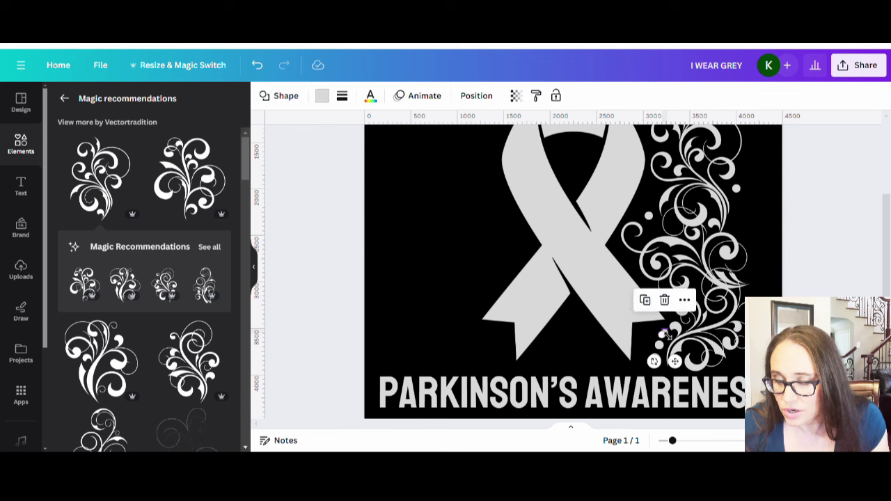
drag(663, 332, 666, 335)
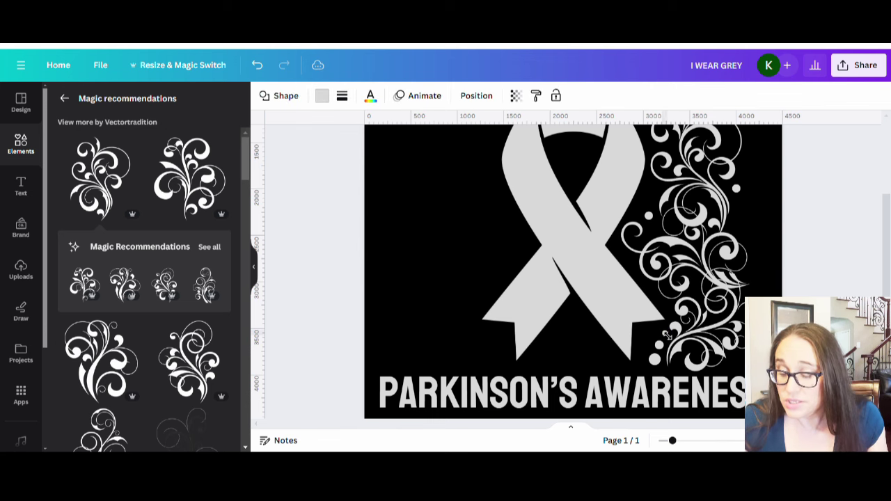
drag(666, 335, 663, 334)
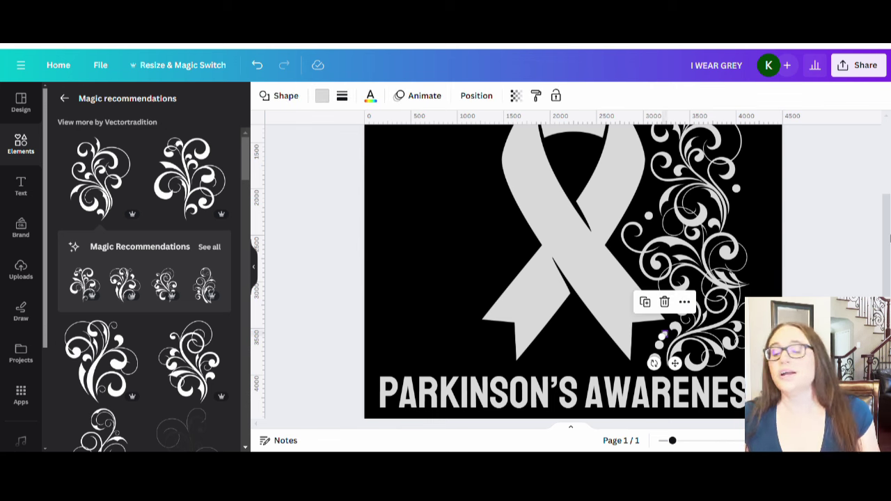
click(843, 249)
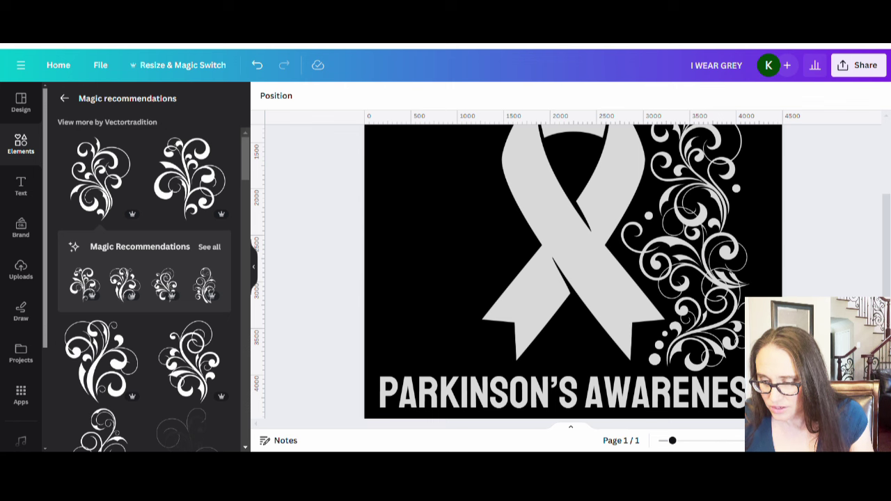
click(665, 337)
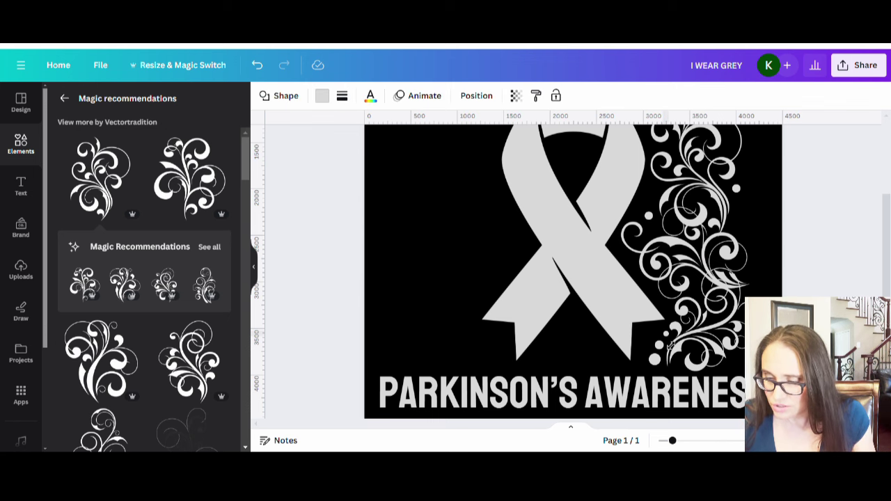
click(797, 282)
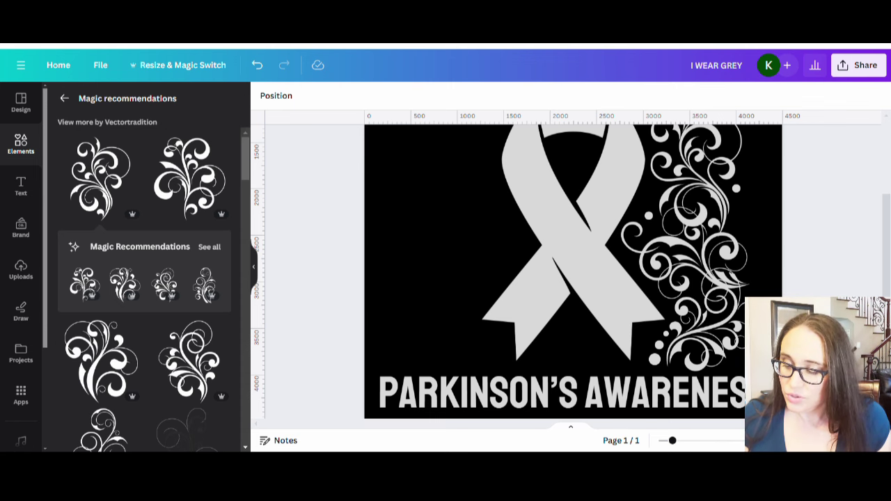
Place a small copy of the trail's largest dot at the lower outer corner of the bottom flourish.
scroll(888, 254, up, 2)
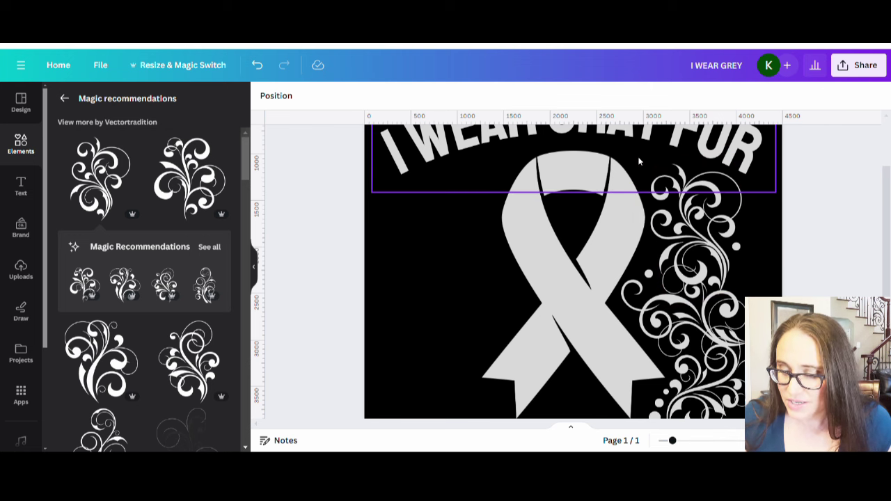
scroll(644, 169, down, 2)
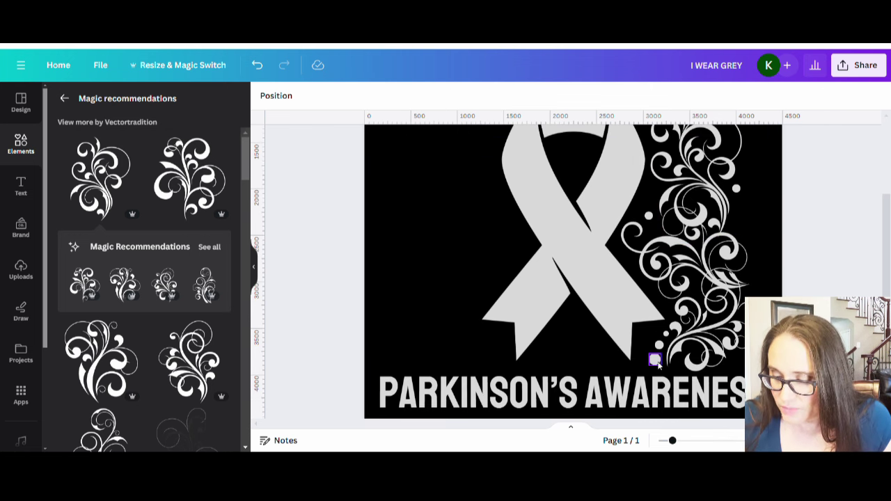
click(655, 360)
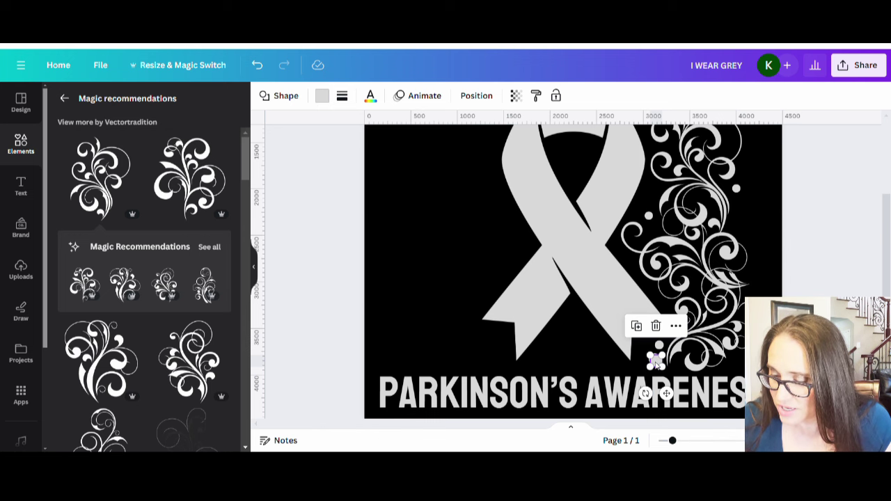
drag(655, 362, 736, 359)
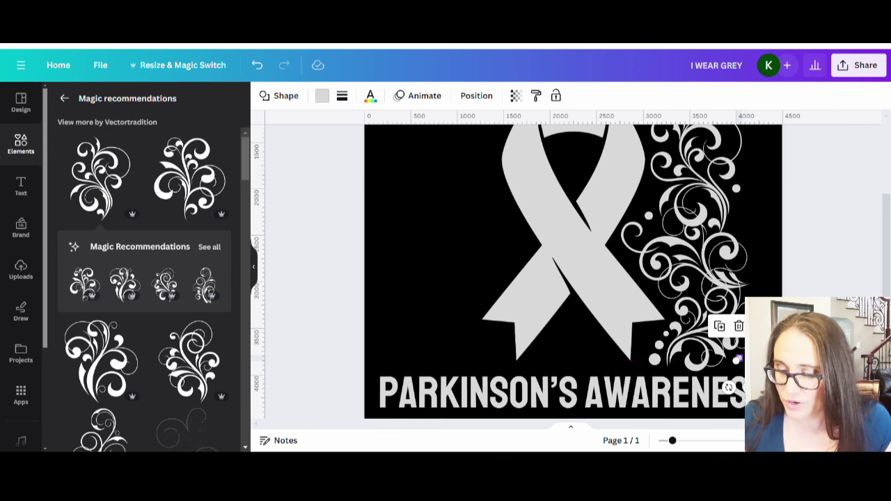
click(823, 277)
scroll(786, 275, up, 3)
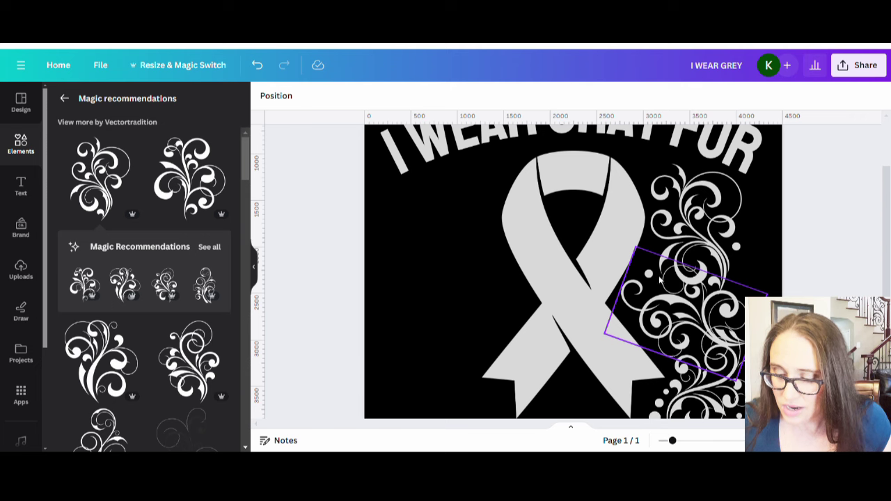
scroll(660, 278, down, 2)
click(655, 361)
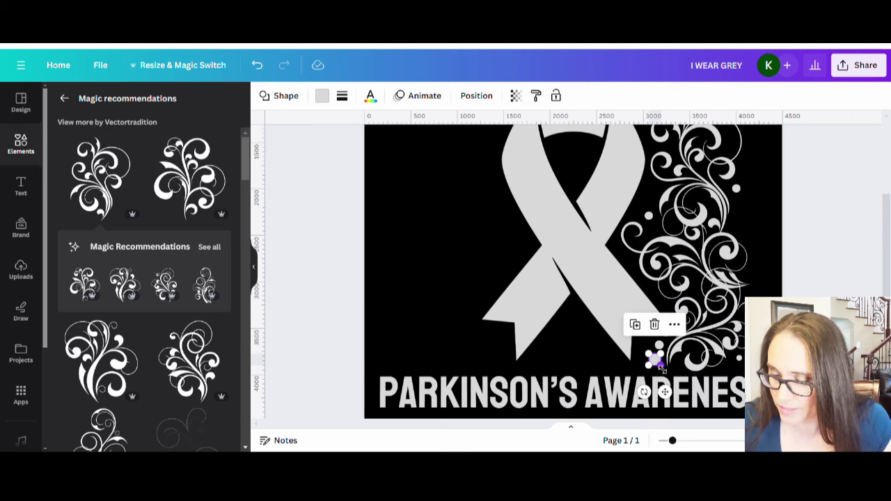
scroll(660, 369, up, 2)
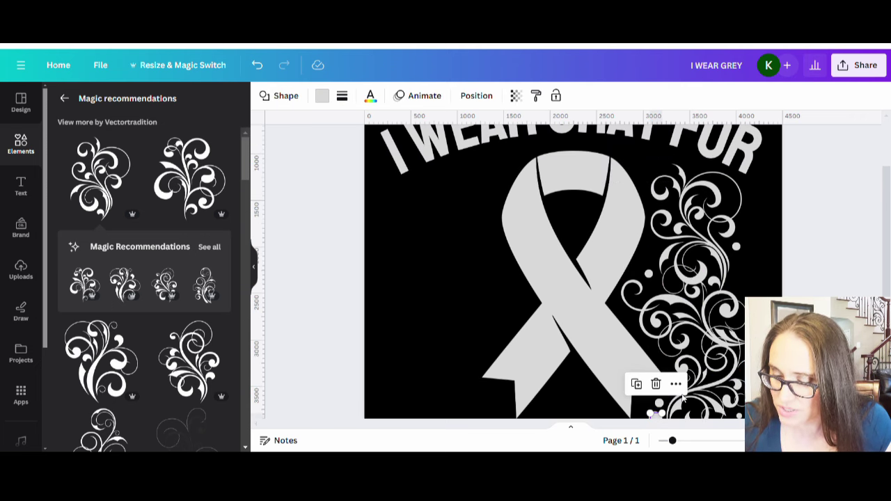
scroll(654, 415, down, 2)
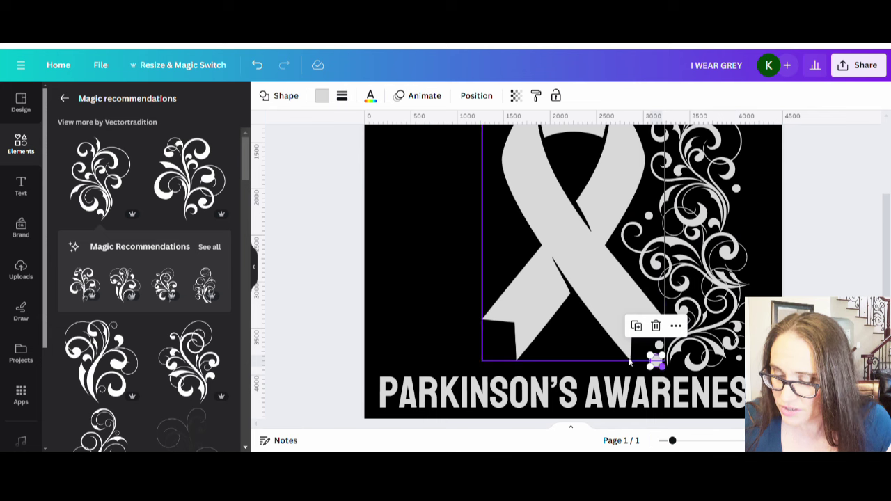
click(613, 362)
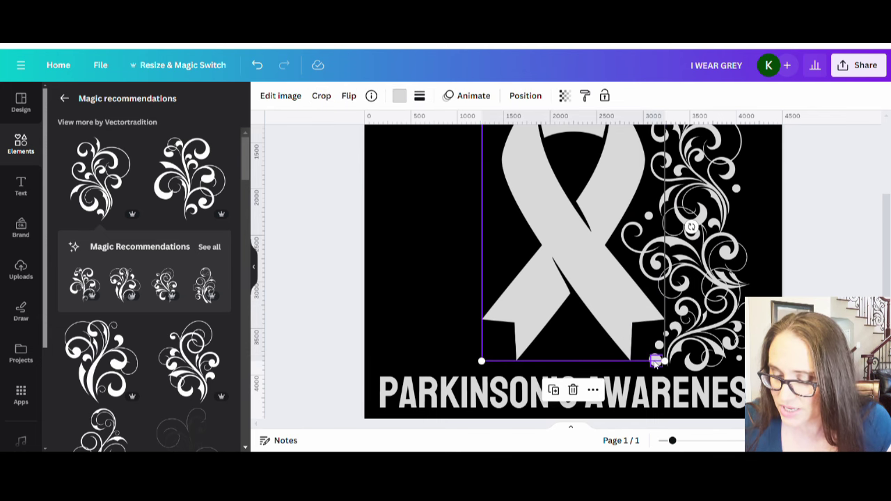
drag(656, 361, 636, 374)
click(257, 67)
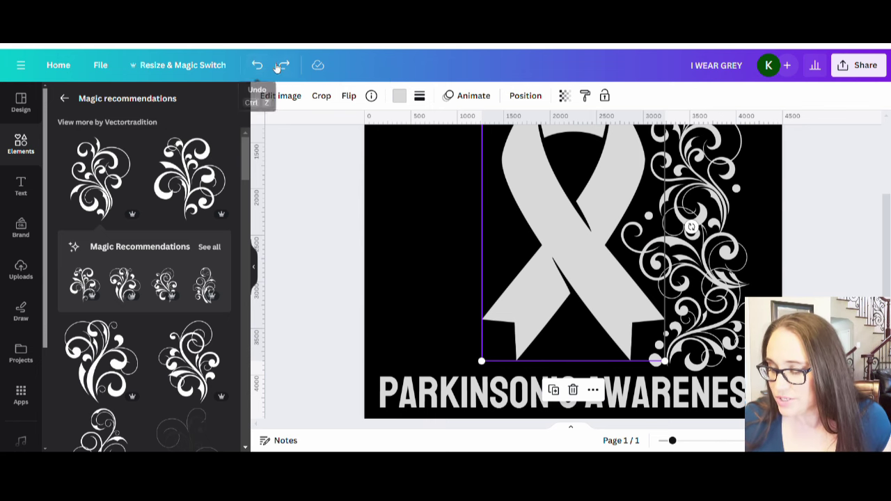
Place a copy of the trail's largest dot just above the upper left tip of the top flourish.
scroll(812, 217, up, 2)
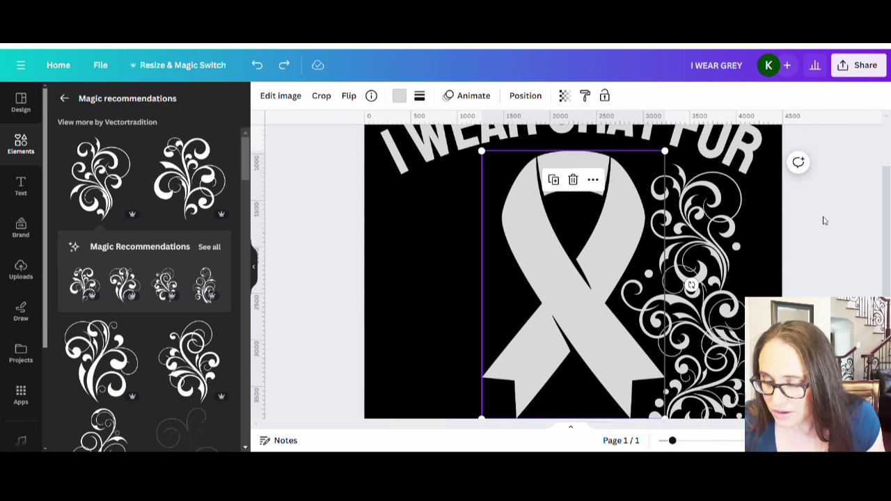
scroll(818, 219, down, 2)
click(655, 361)
drag(657, 362, 647, 141)
scroll(651, 202, up, 2)
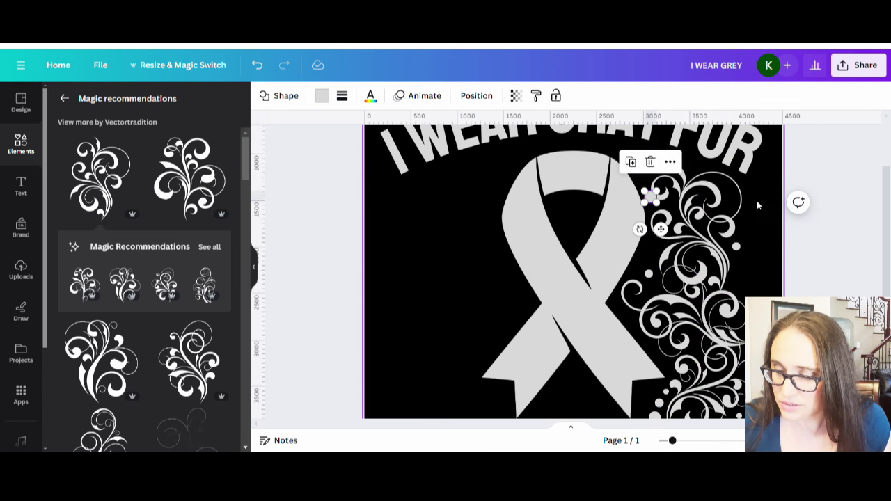
click(766, 222)
drag(650, 198, 663, 169)
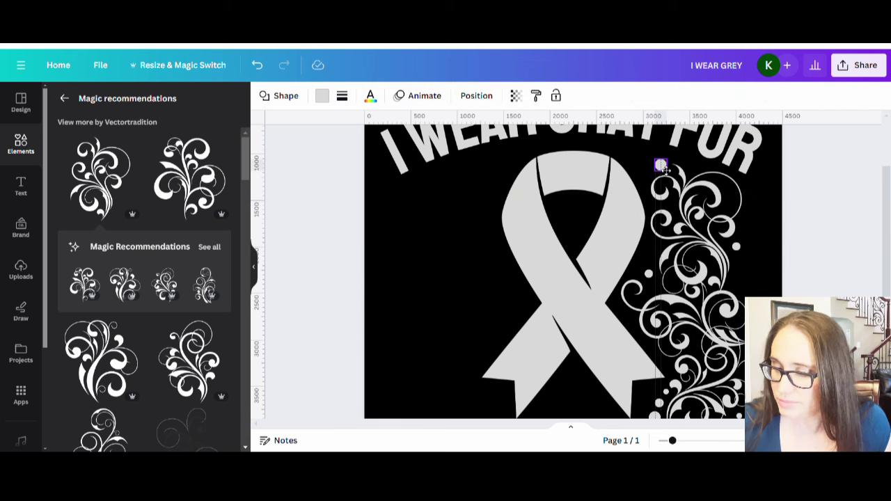
click(832, 247)
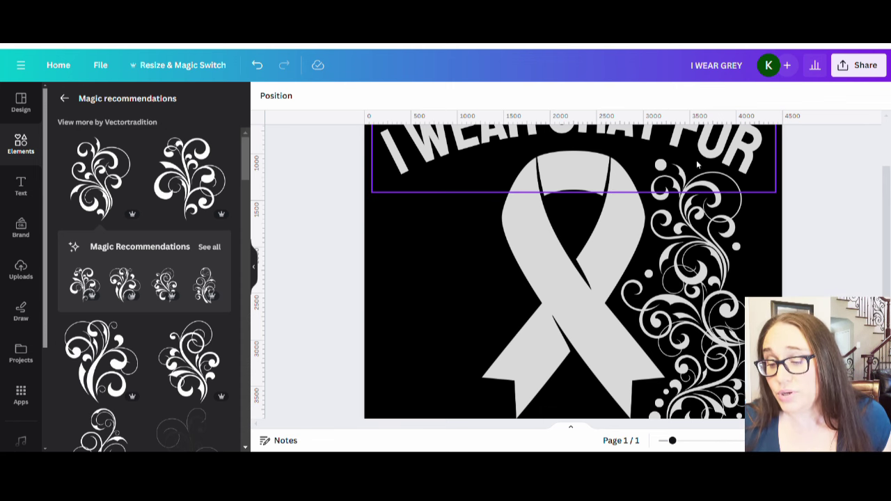
Place a smaller copy of the top dot at the flourish column's outer edge, beside the junction of the middle and bottom flourishes.
click(662, 167)
drag(661, 167, 752, 306)
click(853, 230)
scroll(854, 230, down, 2)
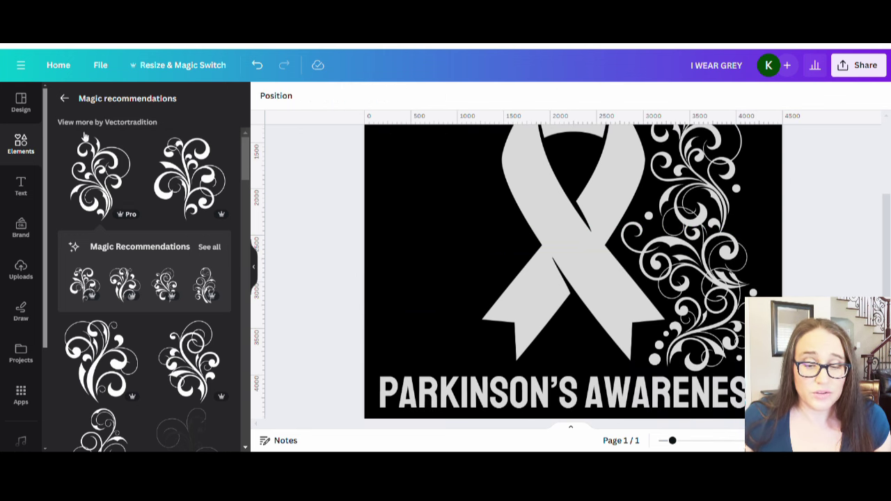
Search the graphics library for "heart".
click(64, 98)
click(107, 106)
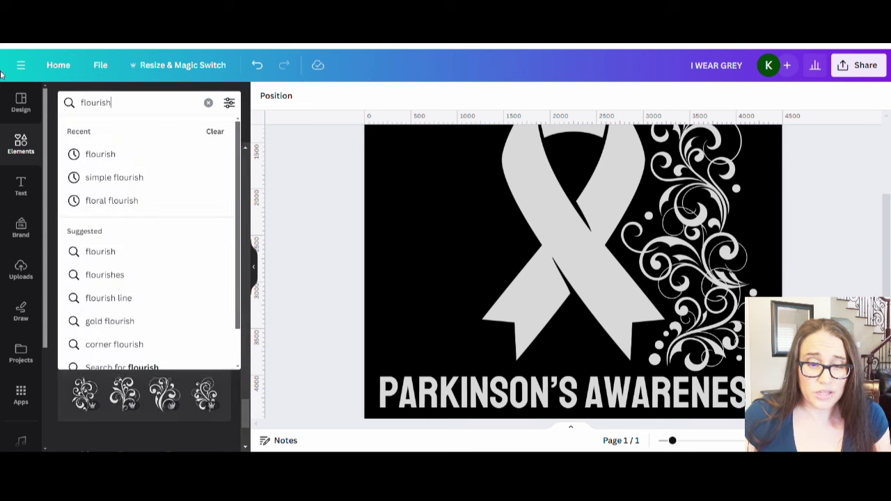
key(Return)
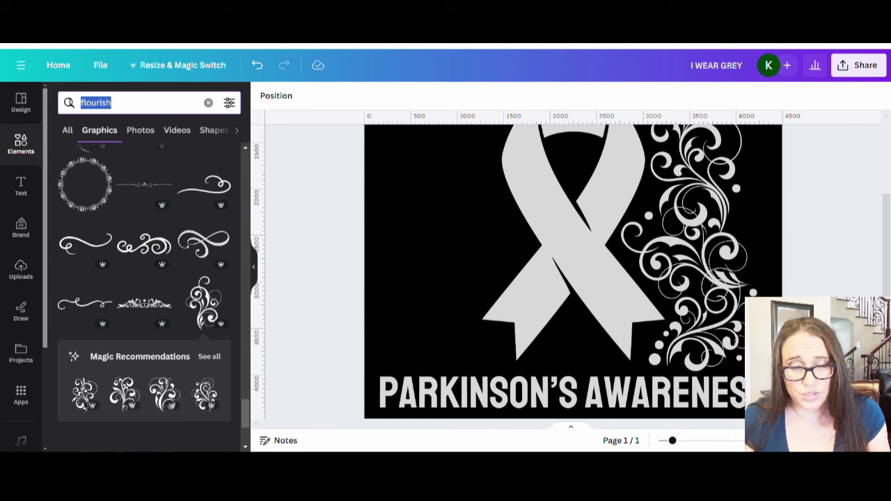
text(heart)
key(Return)
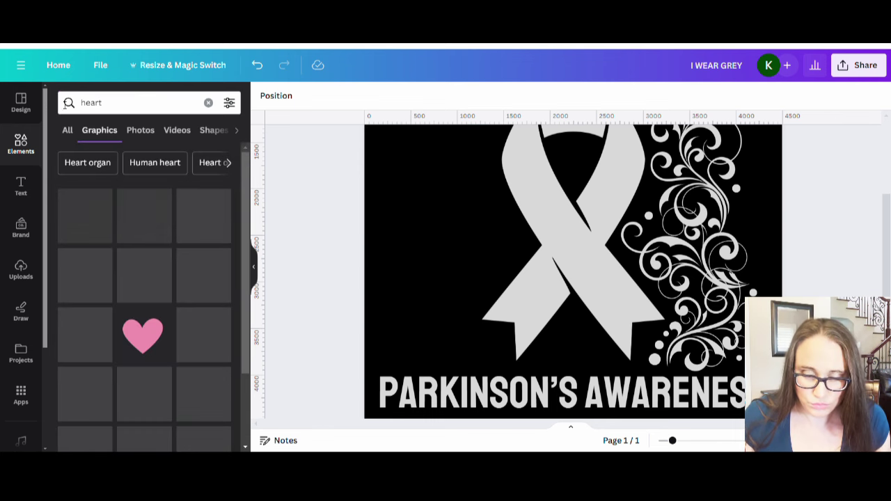
Add the solid red heart graphic to the design and recolor it the same light gray as the ribbon.
click(159, 346)
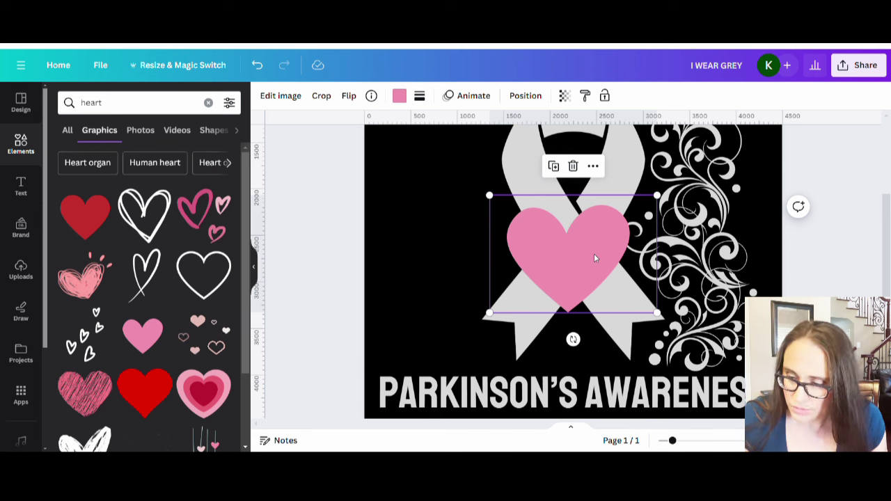
key(Delete)
click(142, 391)
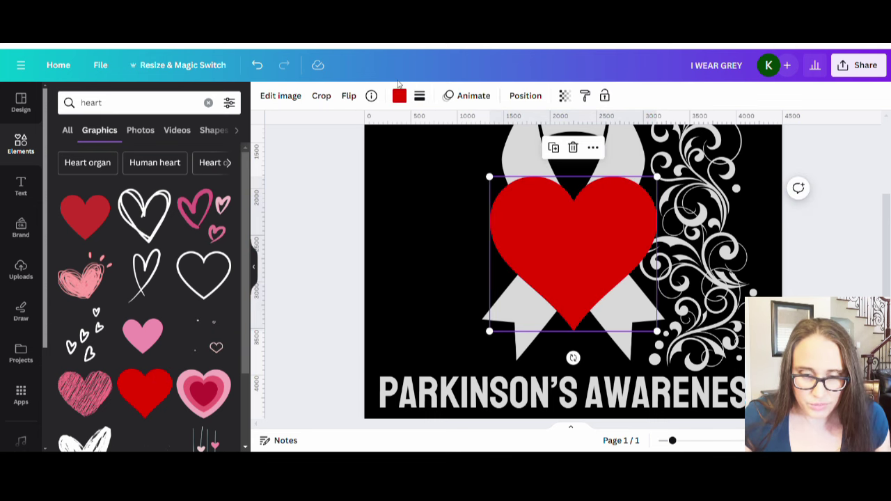
click(398, 95)
click(127, 166)
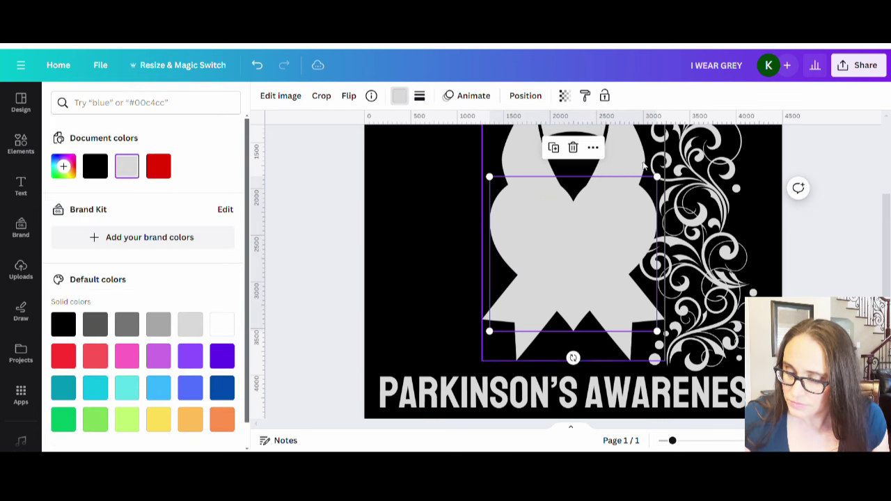
Shrink and tilt the heart and place it in the gap between the ribbon's right tail and the dot trail.
drag(656, 177, 650, 344)
drag(638, 374, 653, 375)
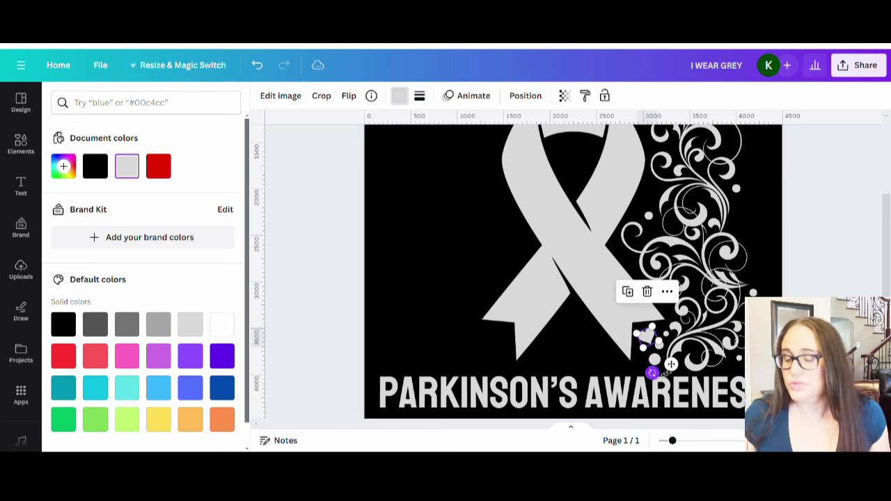
click(837, 273)
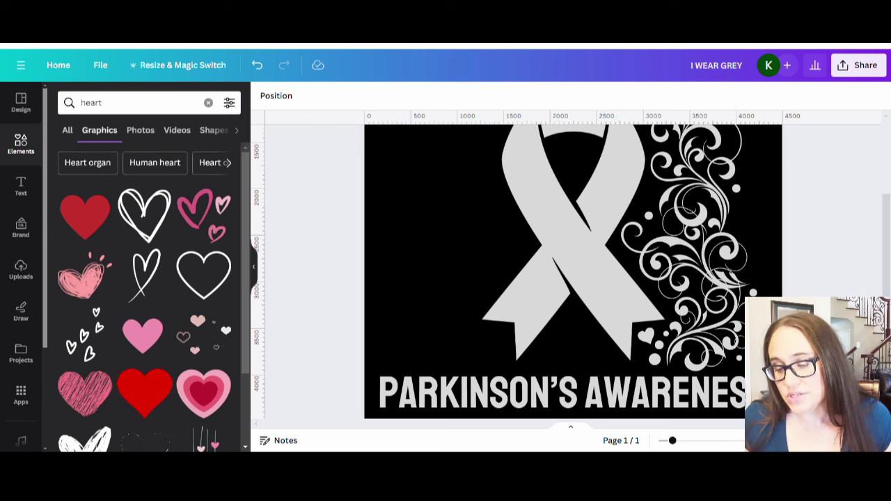
click(648, 337)
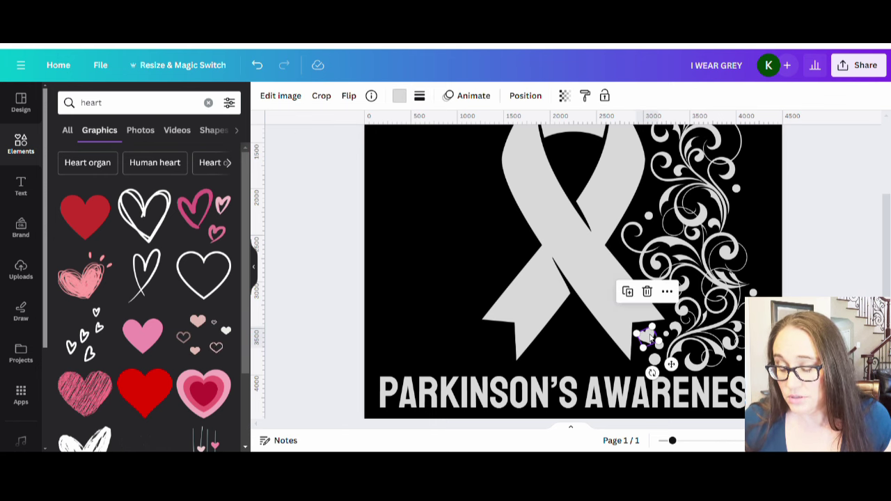
drag(649, 338, 651, 339)
click(660, 343)
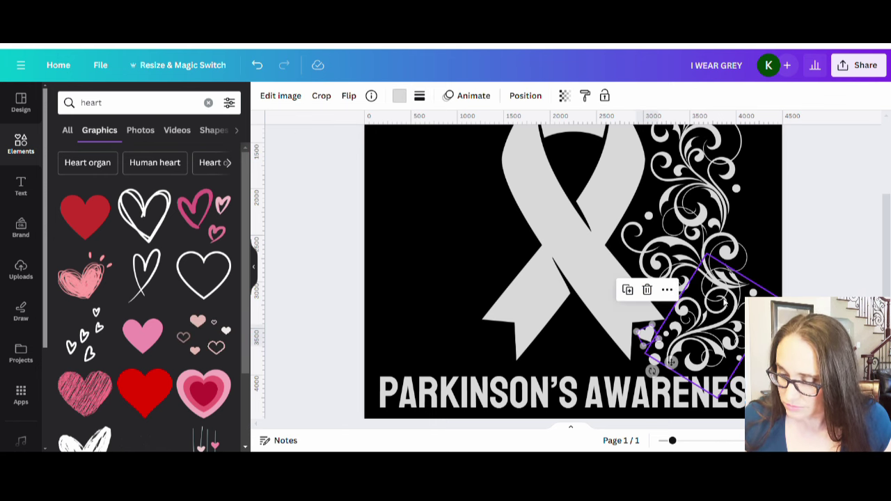
click(646, 335)
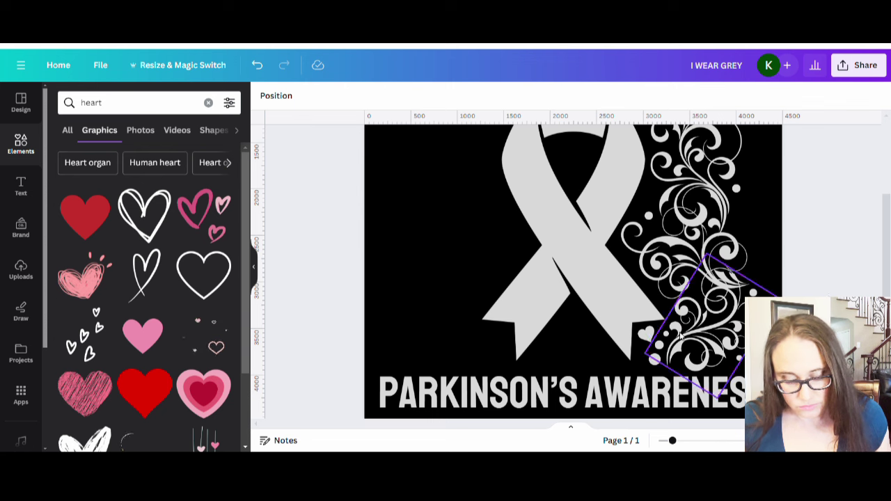
Place a copy of the heart, about 224 × 207 px, at the flourish column's outer edge where the top and middle flourishes meet.
click(646, 337)
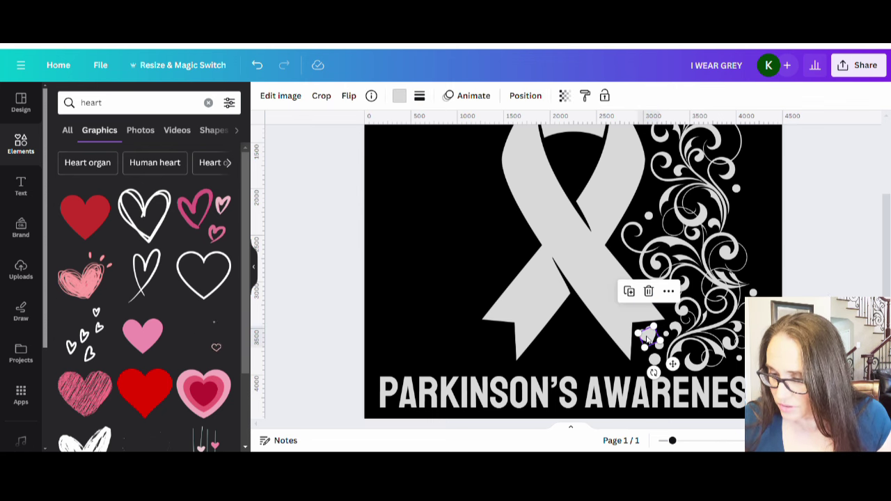
drag(649, 338, 746, 224)
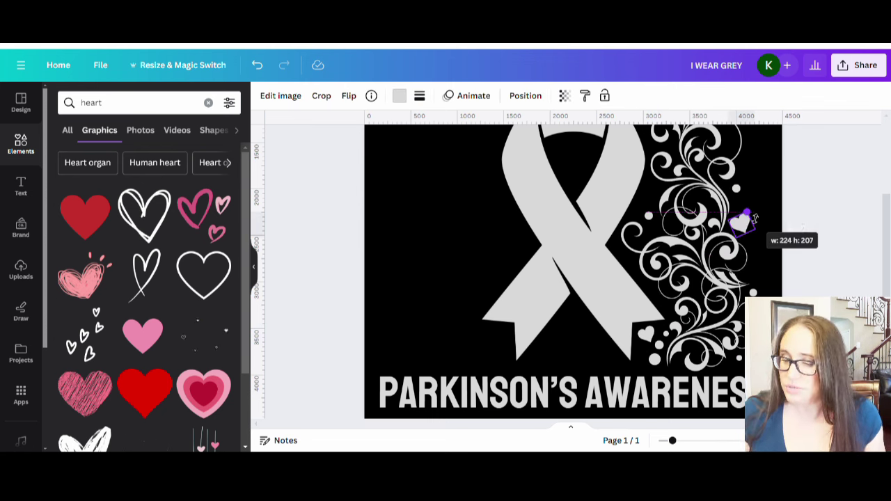
click(838, 282)
scroll(849, 272, up, 1)
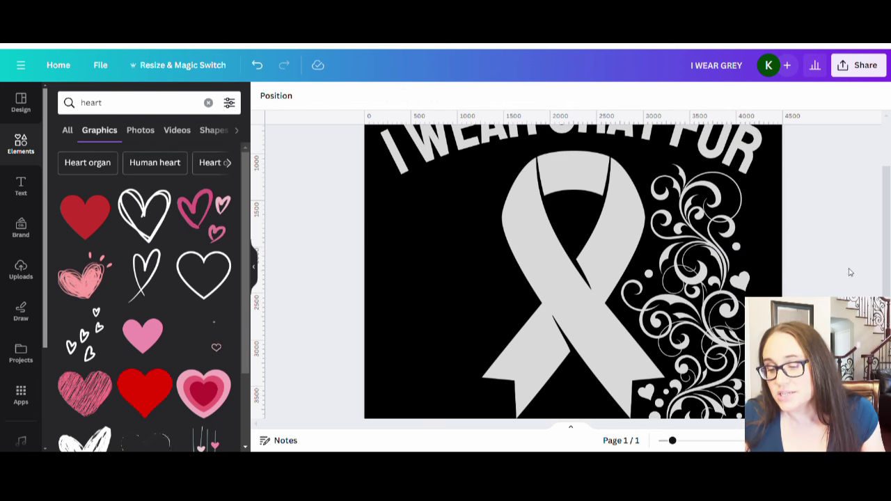
Adjust the tilt of the heart at the flourish column's outer edge and fine-tune its position below the nearby dot.
click(739, 282)
drag(709, 320, 708, 322)
click(809, 243)
click(742, 281)
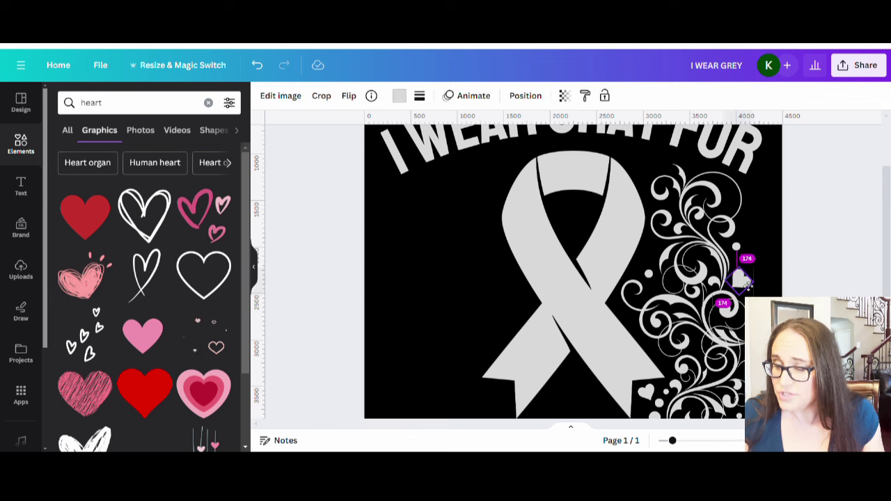
click(830, 227)
scroll(830, 228, down, 2)
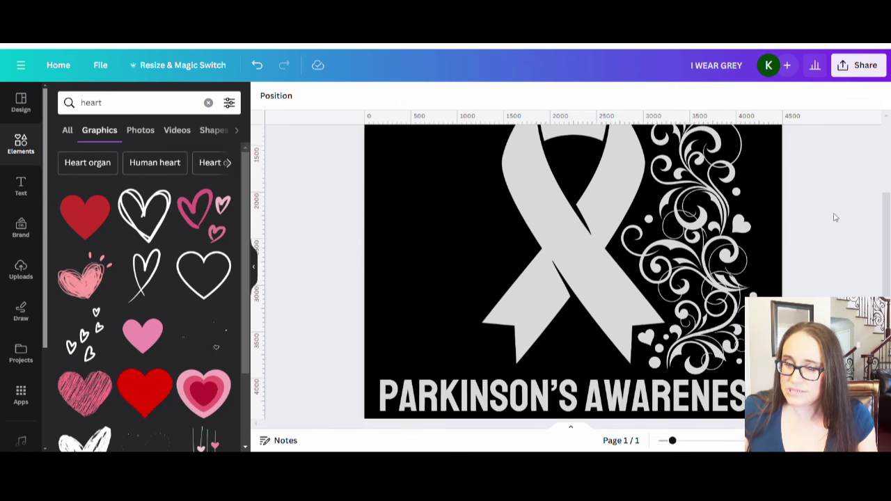
scroll(825, 281, up, 2)
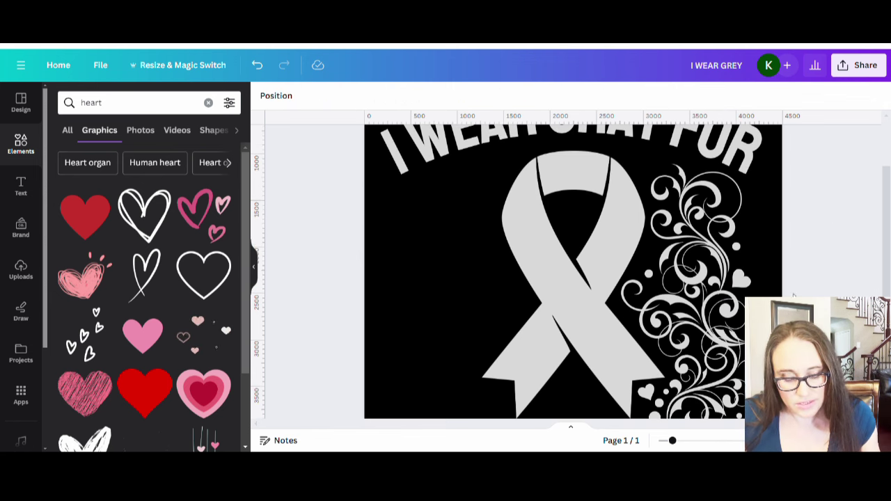
Place a tilted copy of the outer heart between the ribbon's upper loop and the top flourish, just below the curved text.
click(741, 280)
drag(744, 287, 643, 165)
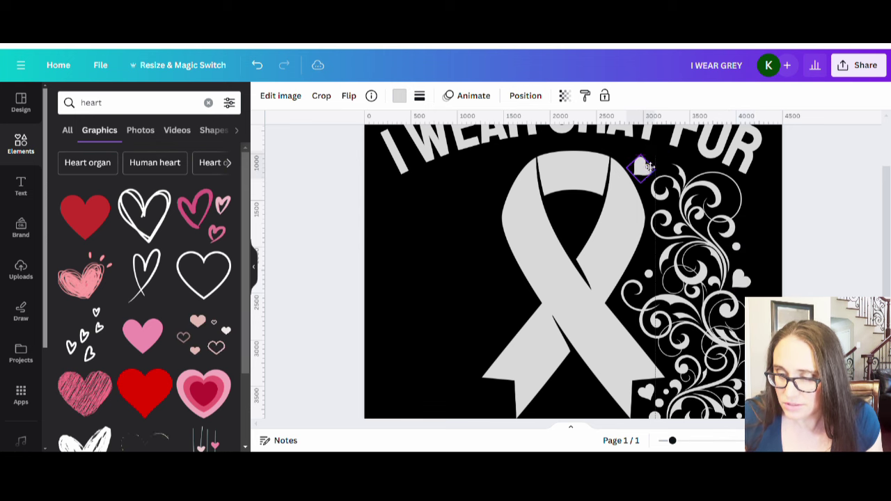
drag(627, 134, 641, 172)
click(819, 247)
click(641, 175)
click(800, 206)
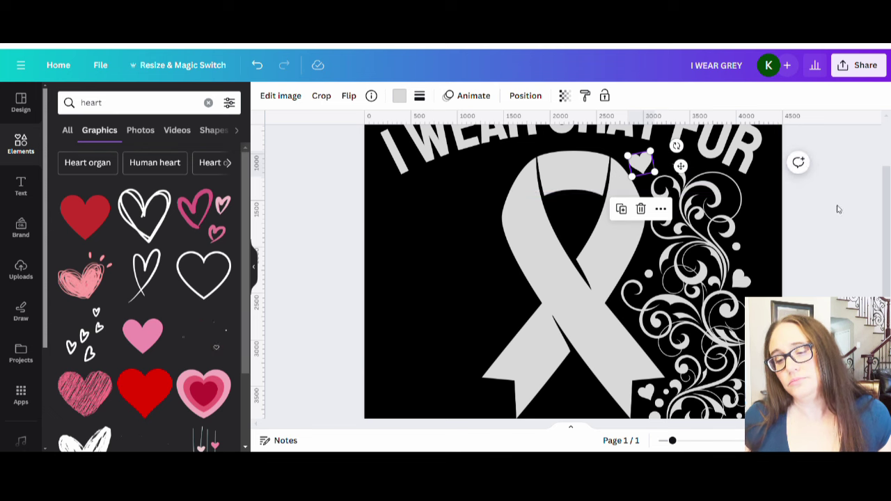
click(806, 227)
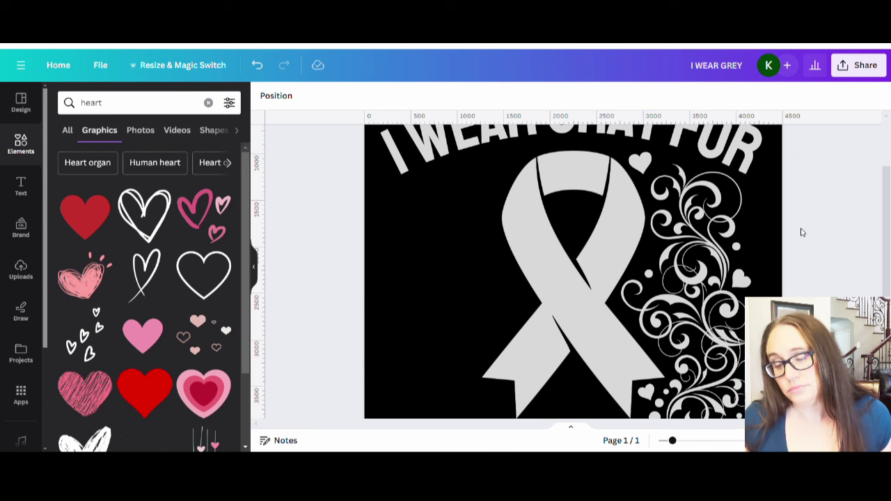
Nudge the heart beside the ribbon's upper loop slightly closer to the flourish column.
click(639, 169)
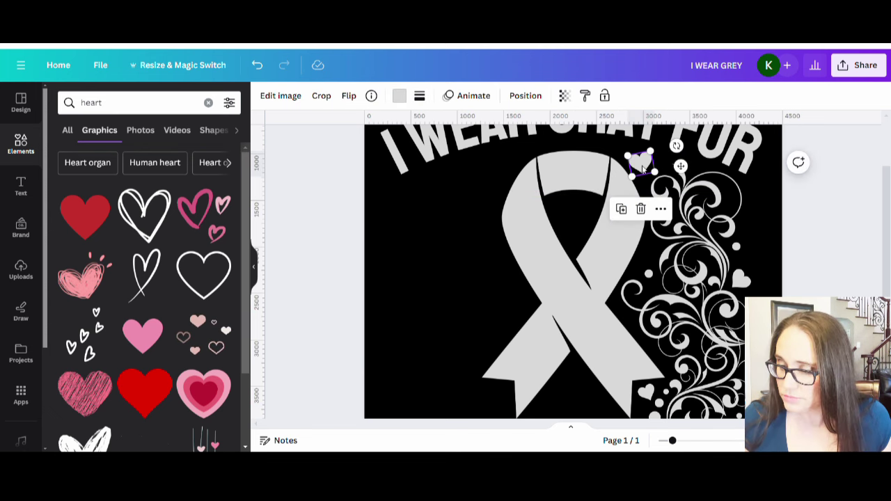
click(801, 237)
scroll(884, 267, down, 2)
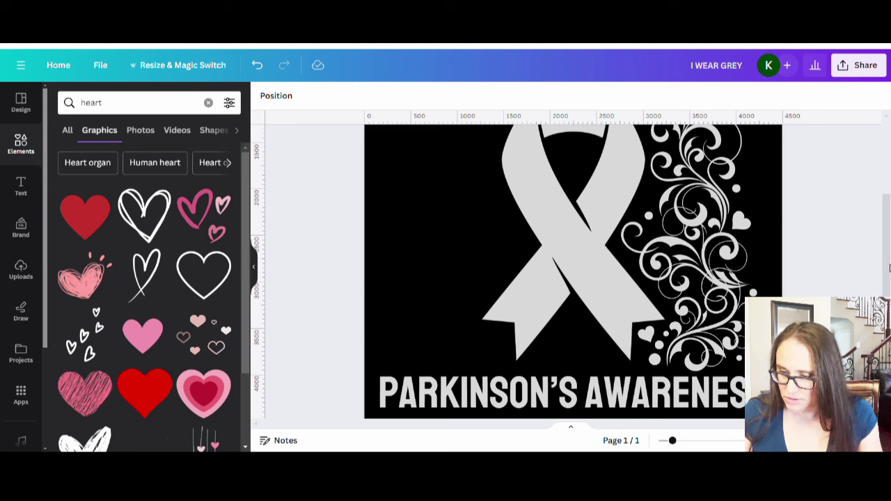
scroll(889, 265, up, 2)
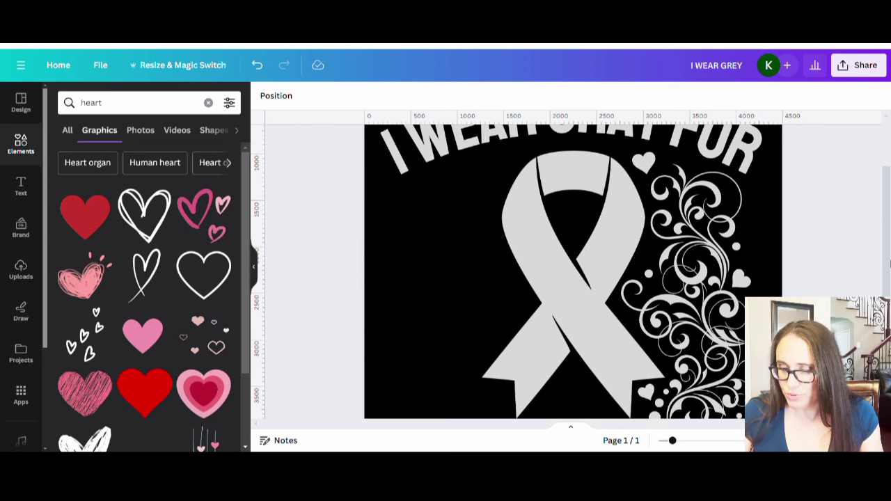
scroll(889, 280, down, 2)
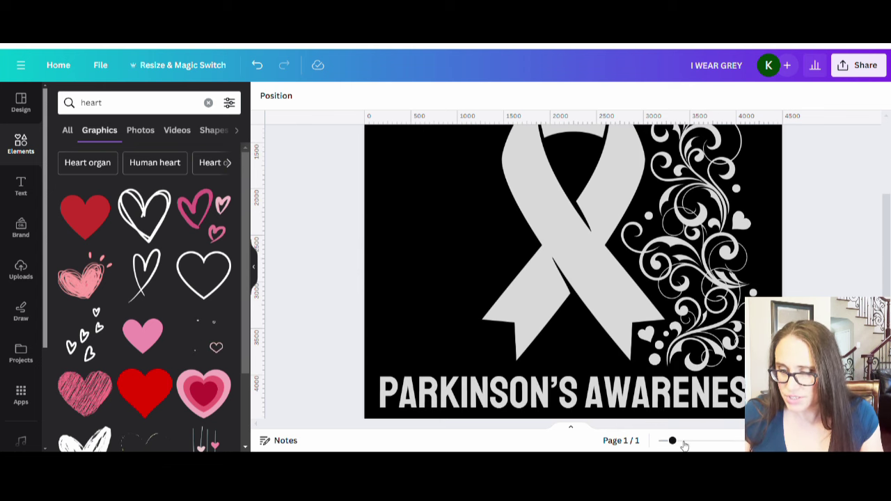
drag(675, 444, 664, 442)
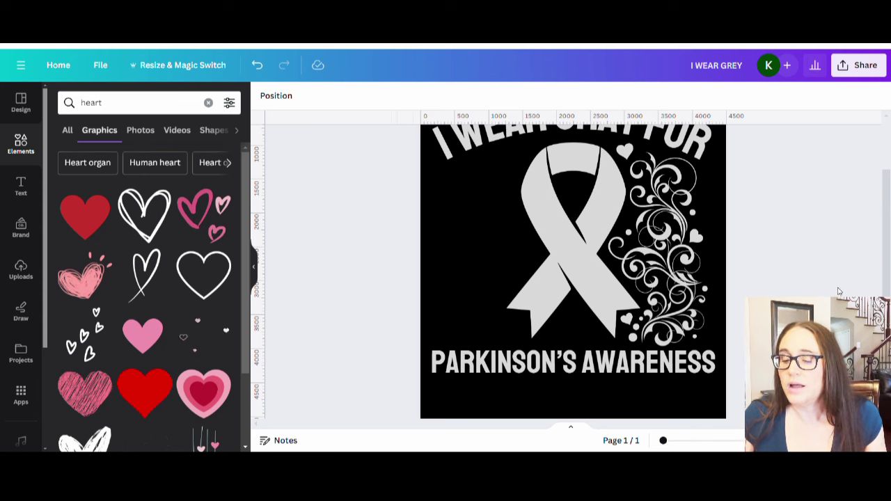
scroll(793, 243, down, 2)
scroll(801, 233, up, 4)
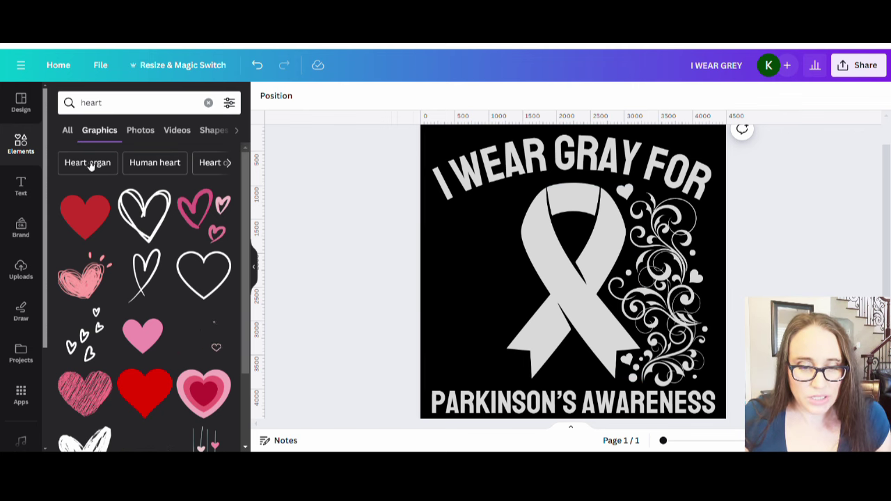
Search the graphics for "flourish" and place a small light gray symmetrical ornament flanked by two dots between the ribbon's tails.
drag(125, 101, 78, 101)
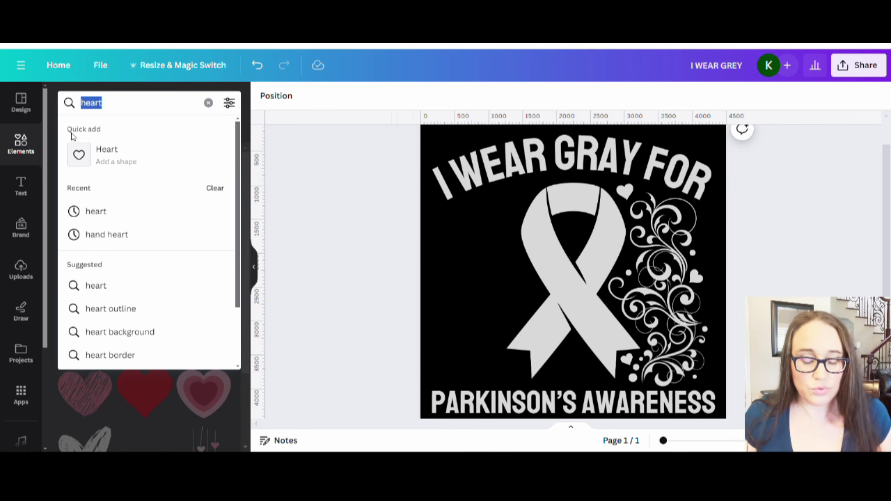
text(flourish)
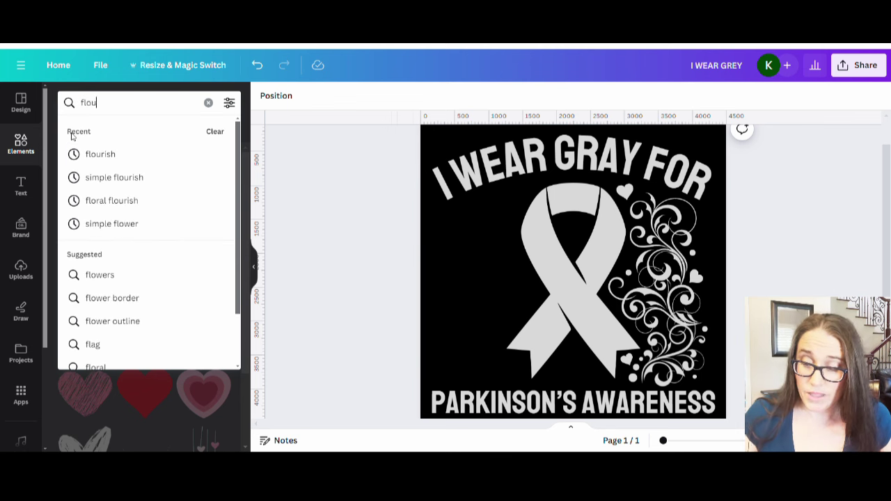
key(Return)
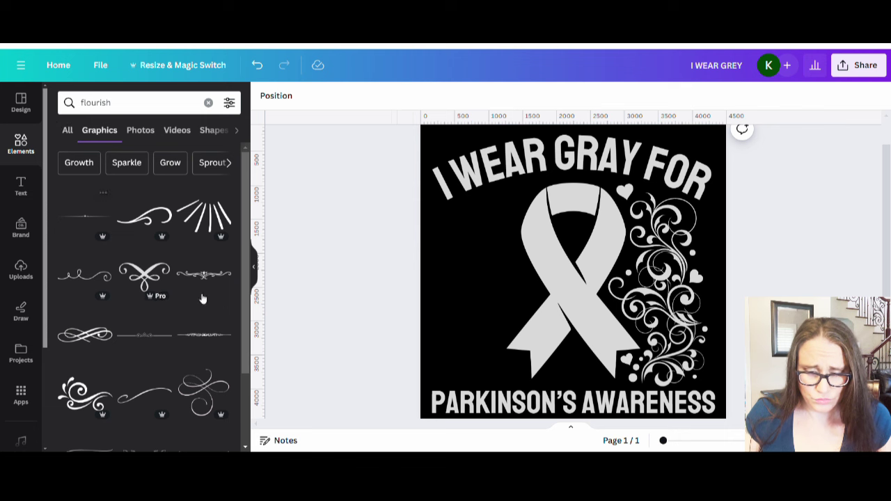
scroll(142, 307, down, 5)
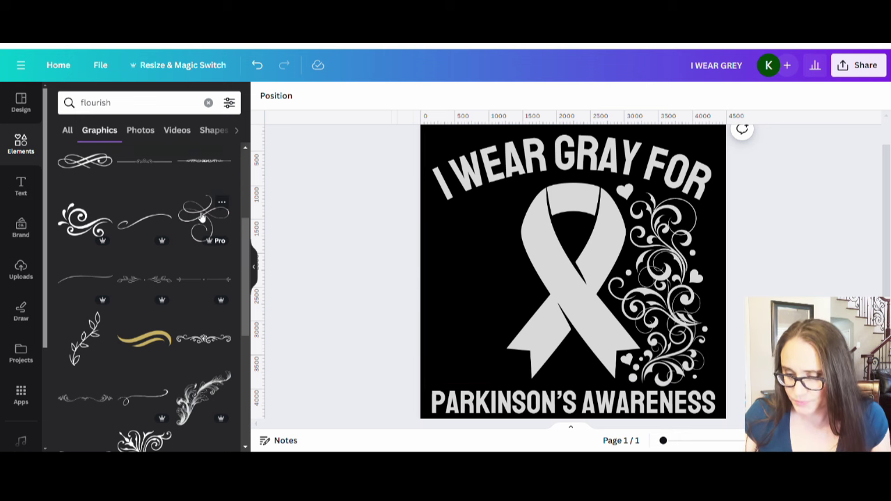
drag(202, 217, 542, 380)
click(768, 239)
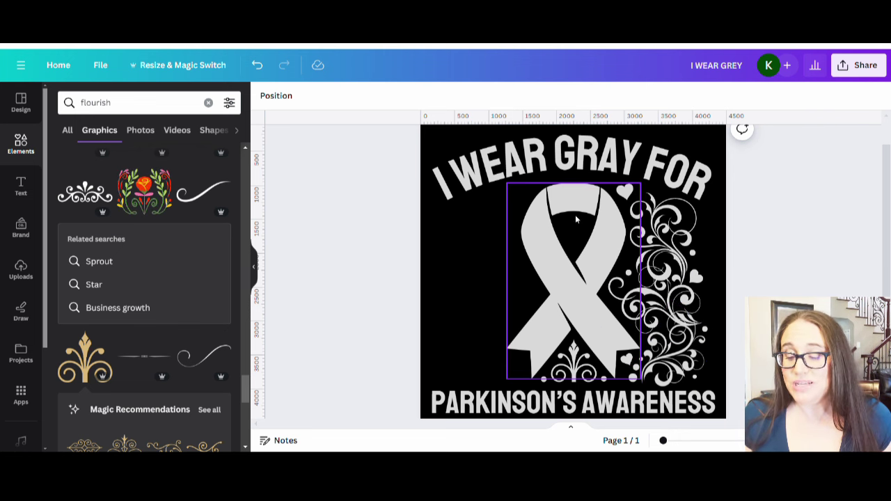
Duplicate the page and delete the curved text, the ribbon and the "PARKINSON’S AWARENESS" line from the copy.
scroll(647, 278, up, 1)
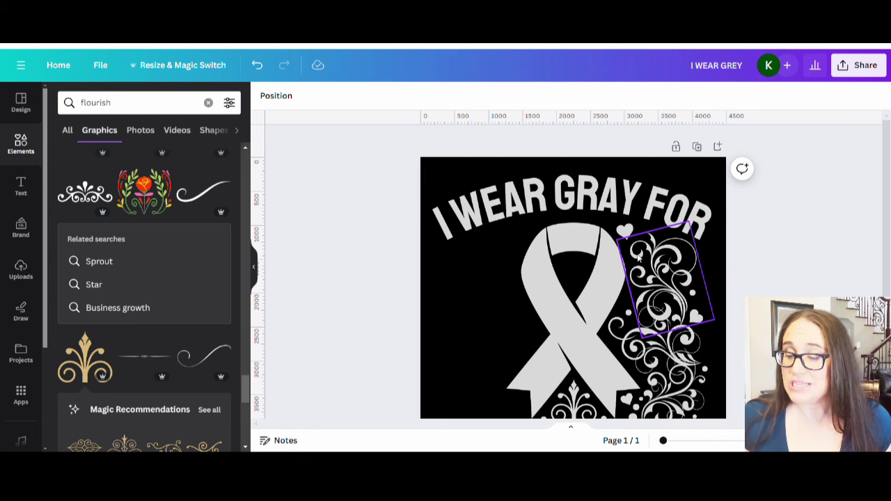
click(696, 147)
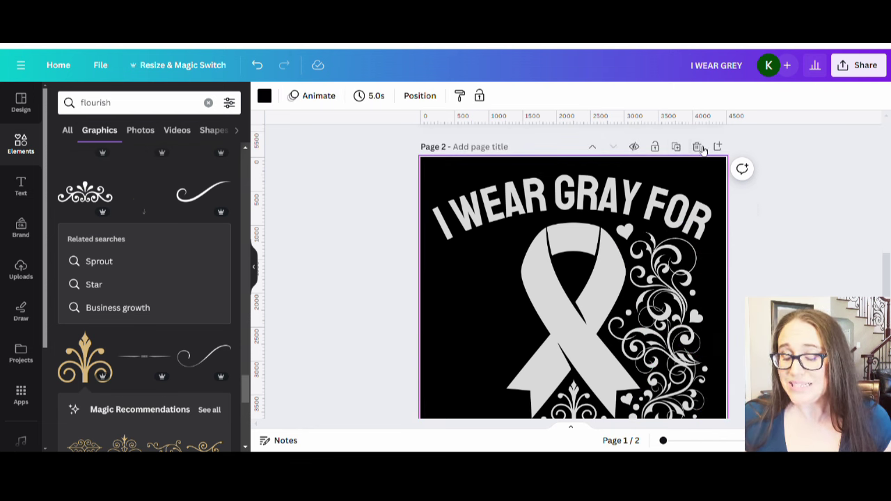
click(609, 182)
key(Delete)
click(570, 293)
key(Delete)
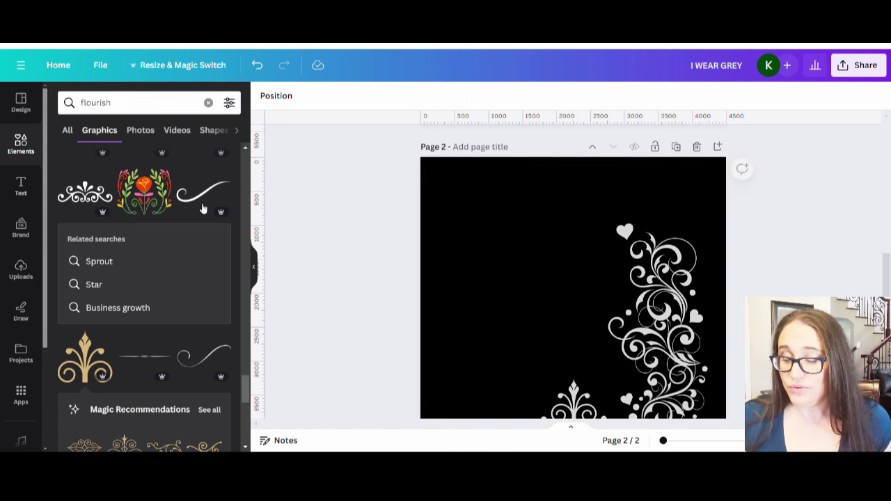
scroll(357, 194, down, 3)
click(556, 328)
key(Delete)
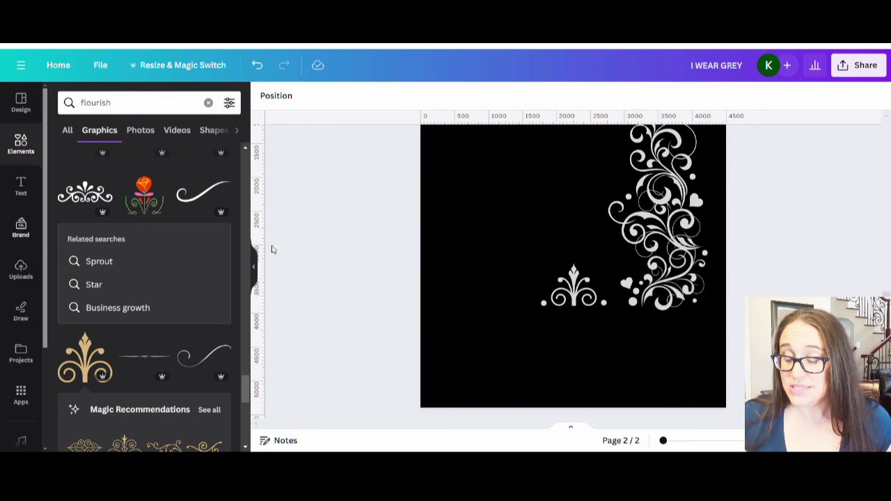
Delete the symmetrical ornament and its flanking dots from the page copy, keeping only the flourish column with its dots and hearts.
drag(575, 284, 276, 282)
key(Delete)
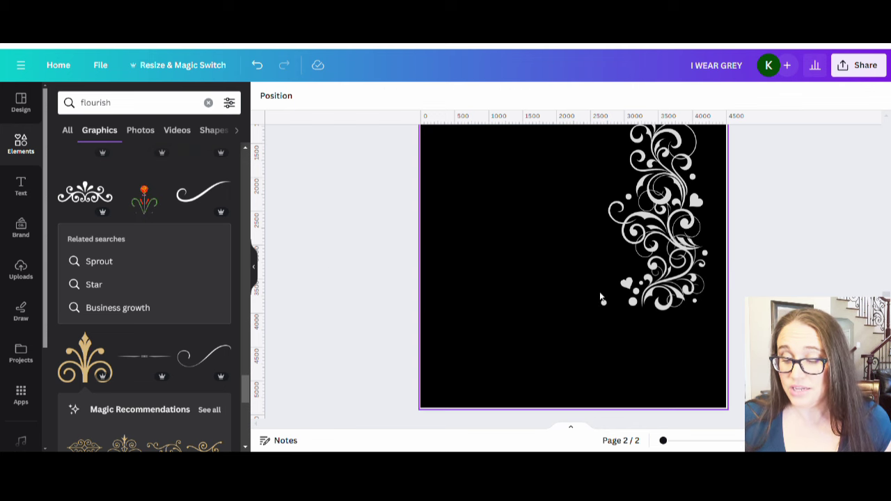
drag(602, 304, 126, 304)
key(Delete)
scroll(592, 196, up, 2)
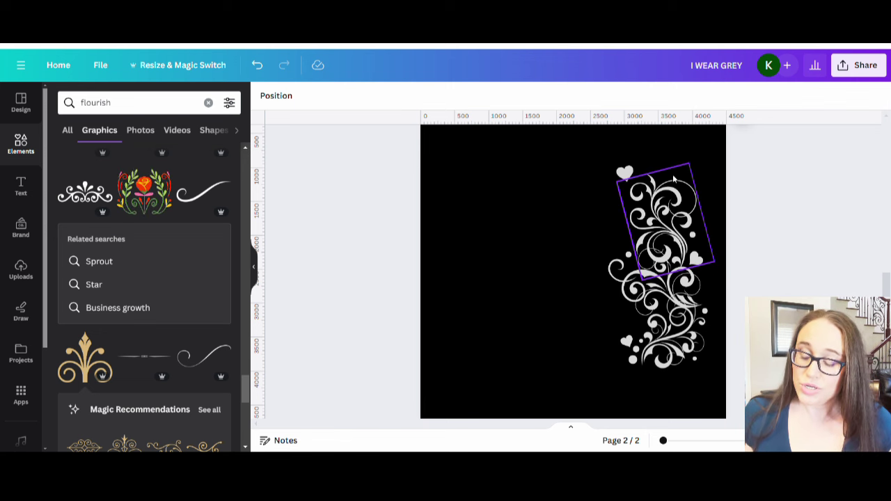
Title the second page "flourish".
scroll(714, 208, up, 2)
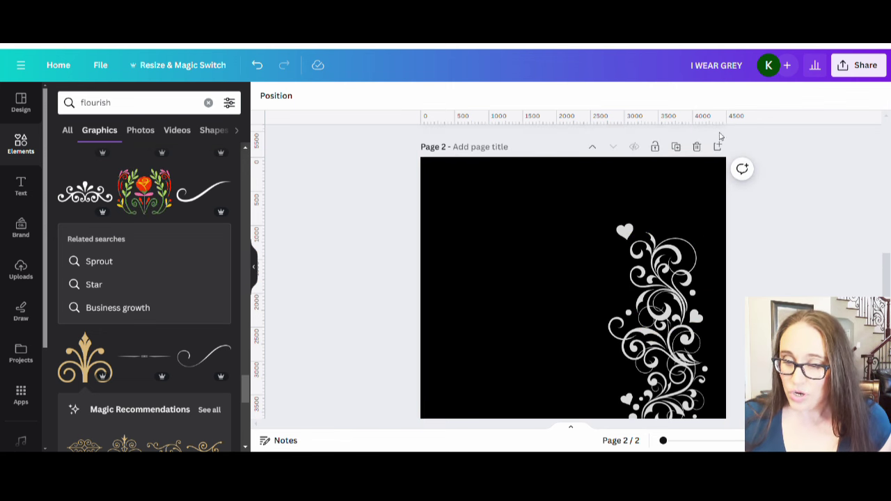
click(471, 149)
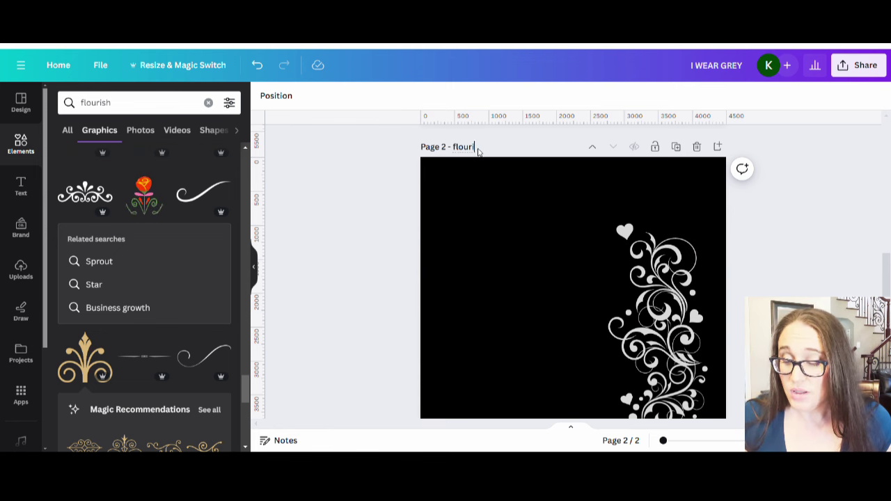
click(555, 173)
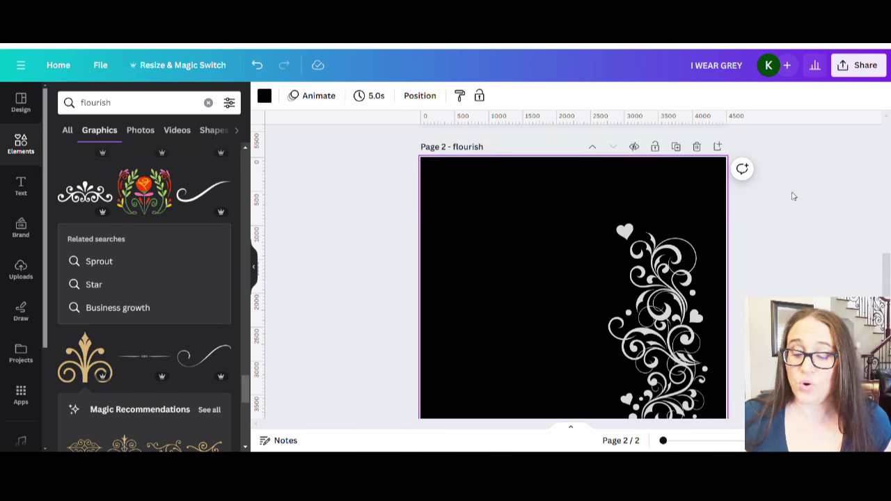
scroll(696, 307, down, 2)
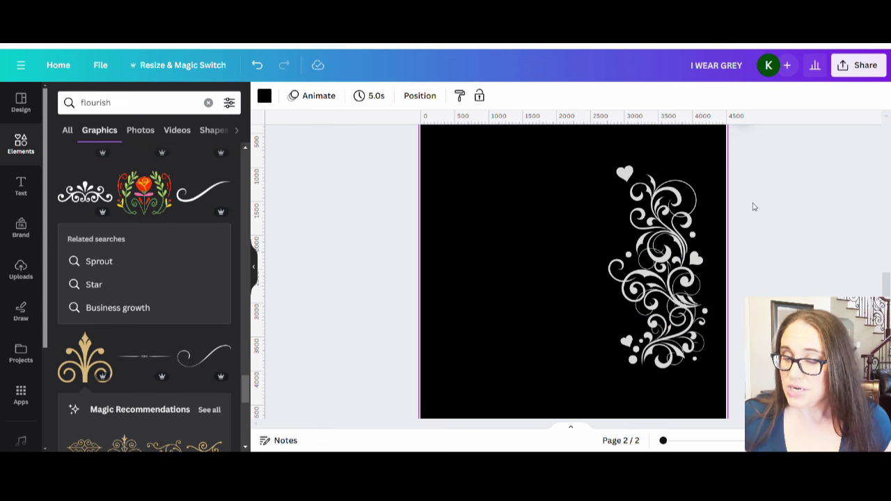
scroll(750, 196, up, 2)
Download only page 2 as a 4,500 × 5,400 px PNG with a transparent background.
click(858, 65)
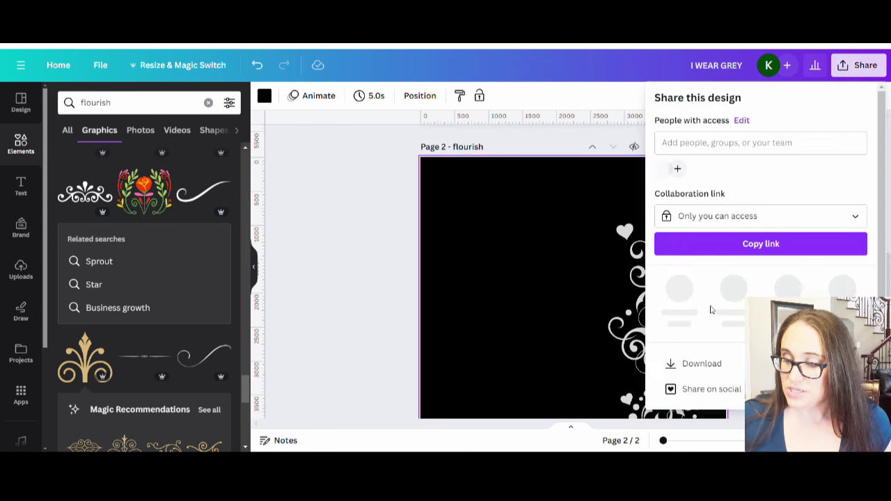
click(700, 364)
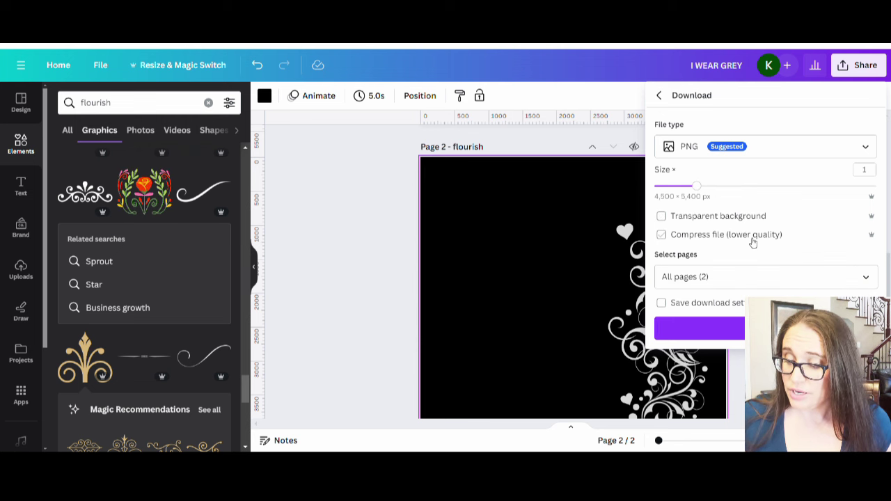
click(743, 223)
click(853, 275)
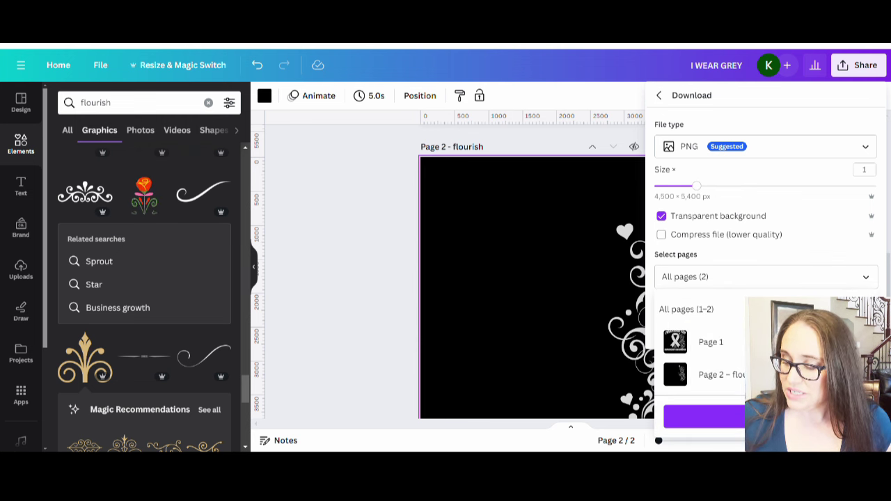
click(711, 341)
click(703, 416)
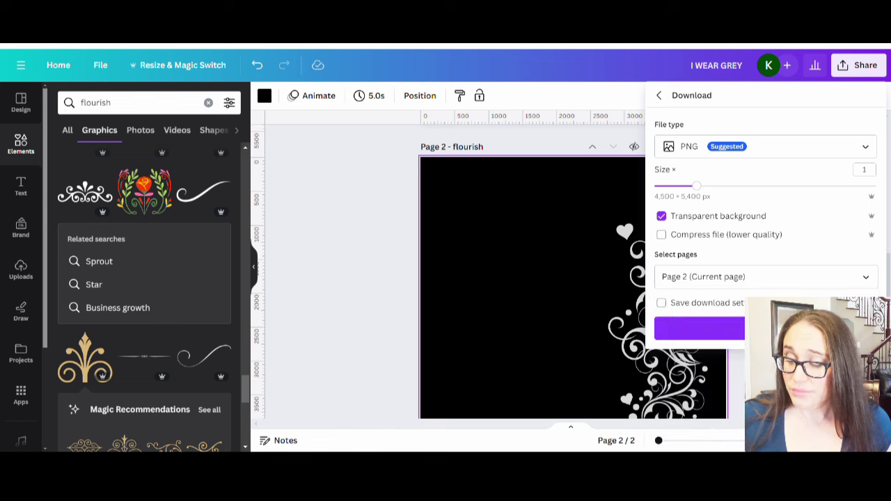
click(698, 328)
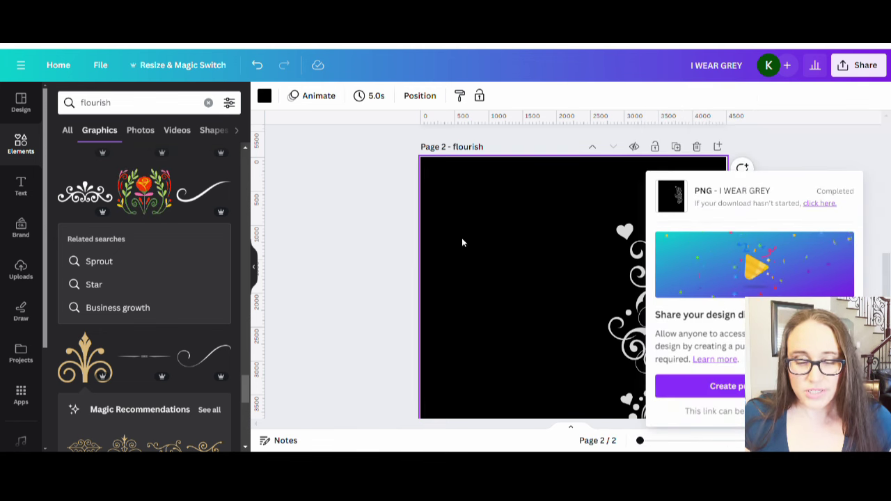
click(320, 247)
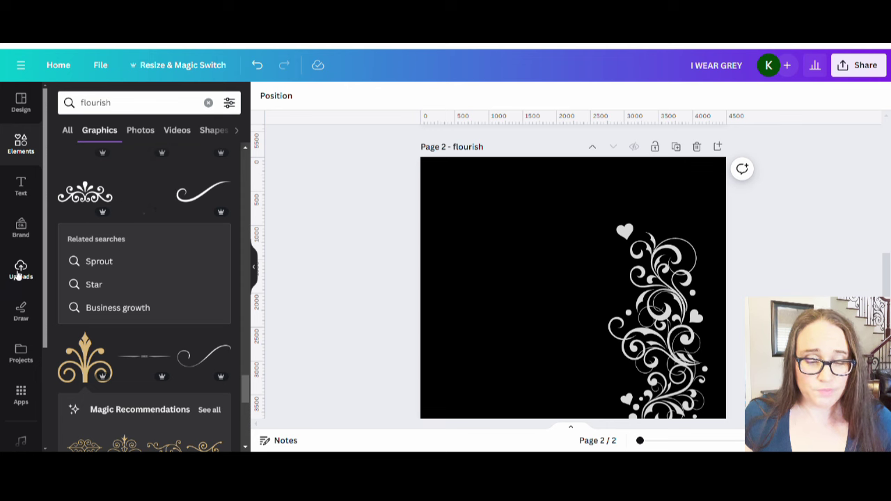
Insert the uploaded transparent flourish image onto page 2 and collapse the uploads to free up the canvas.
click(20, 270)
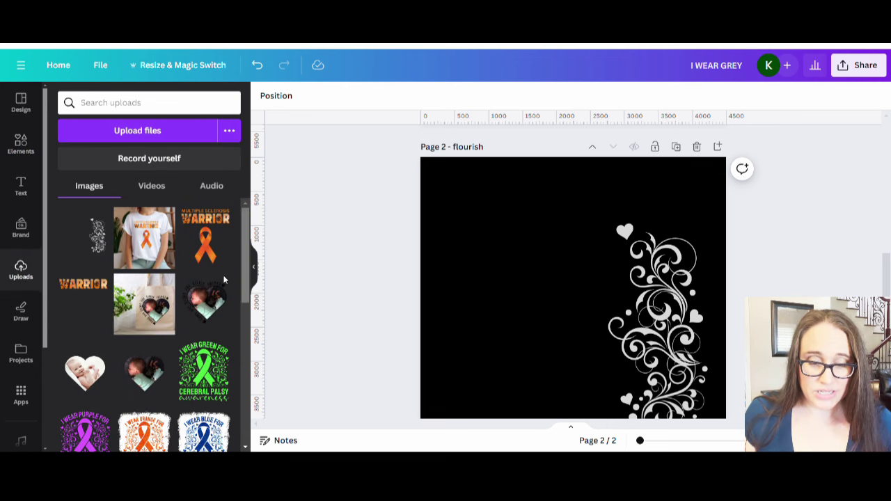
click(82, 248)
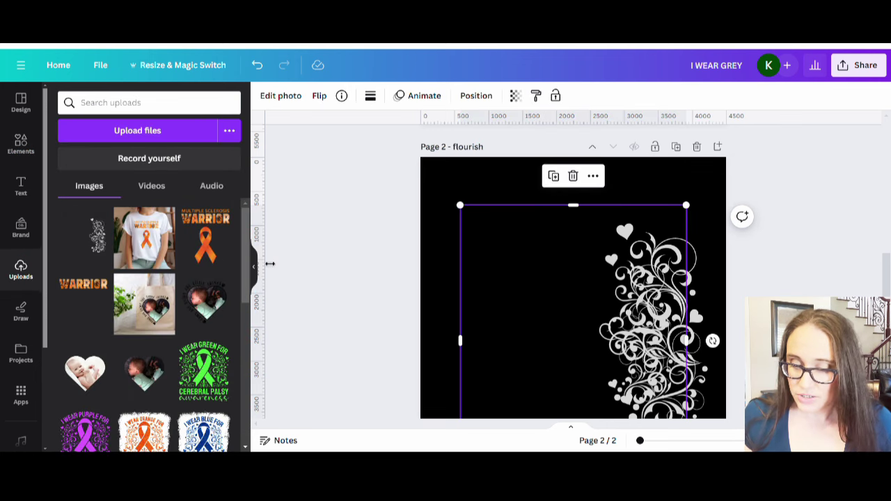
click(254, 272)
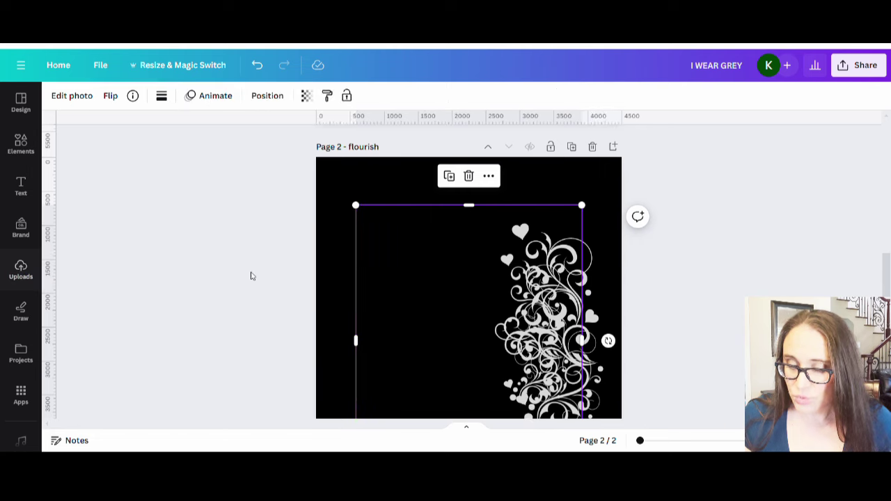
Align the inserted image to the page's upper-right corner, crop blank space off its bottom and enlarge it to the full page width.
drag(431, 312, 471, 265)
scroll(463, 258, down, 3)
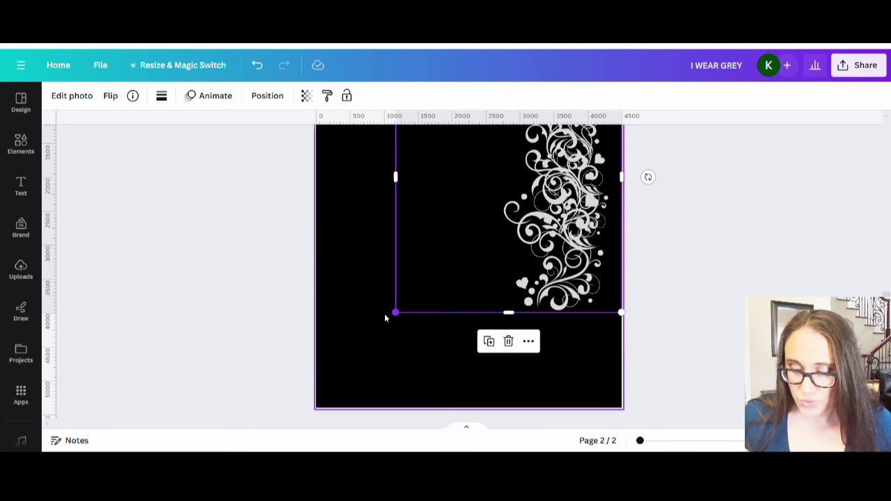
drag(385, 314, 329, 373)
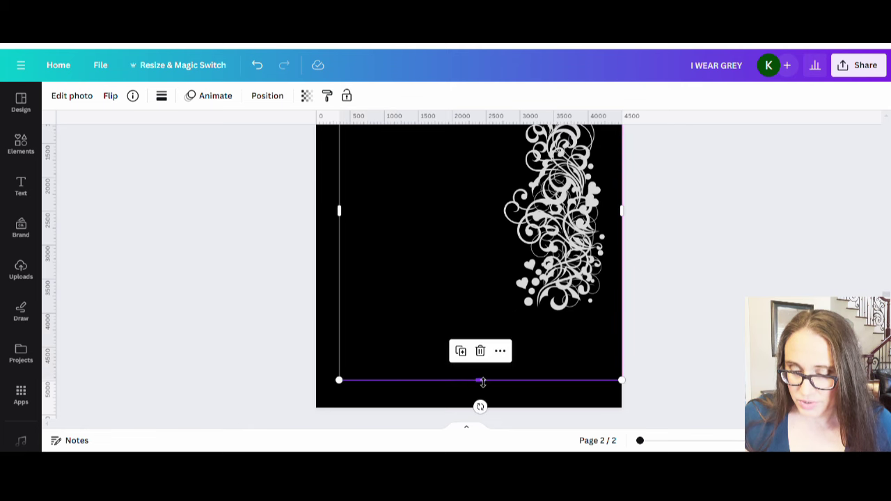
drag(481, 378, 481, 325)
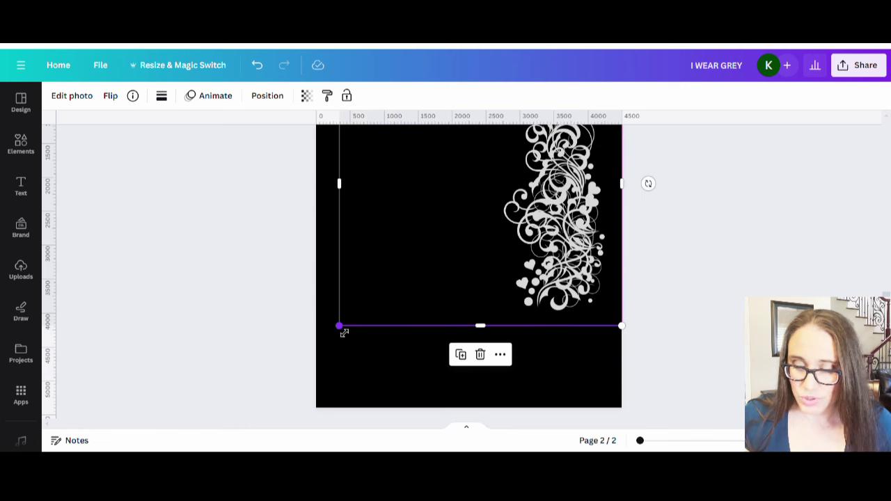
drag(339, 326, 317, 349)
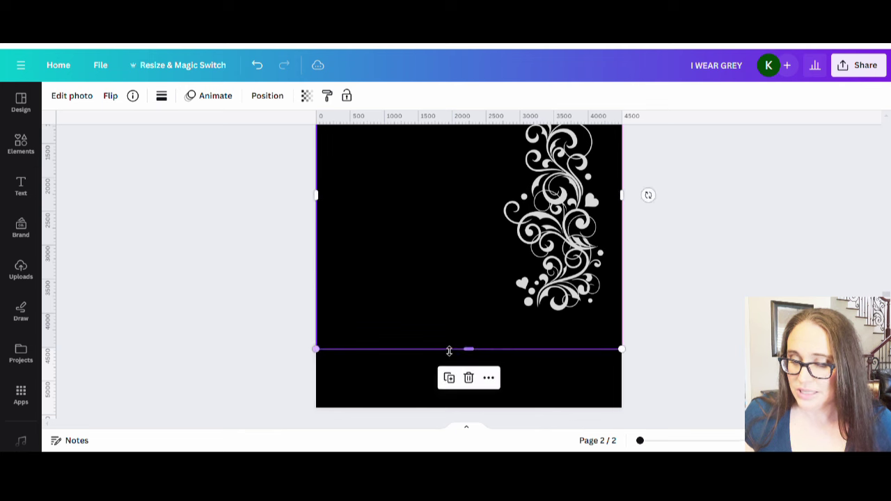
drag(447, 350, 449, 408)
scroll(596, 272, up, 2)
scroll(689, 253, down, 2)
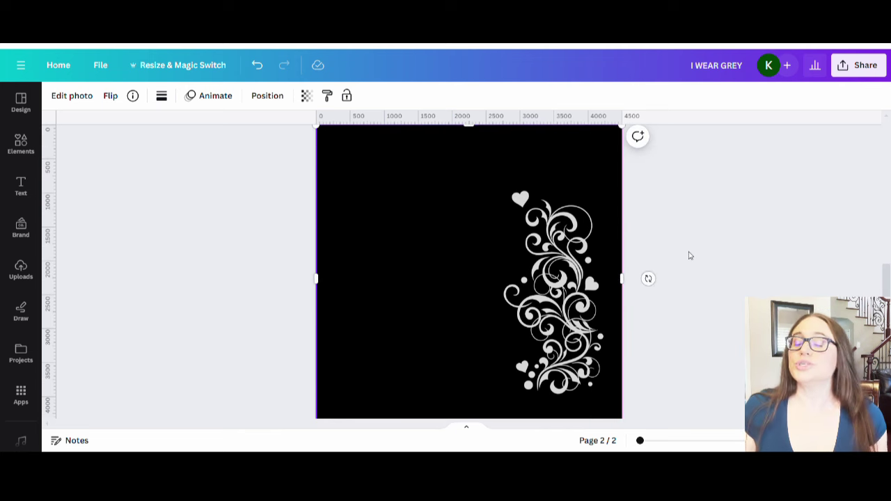
mouse_move(467, 303)
mouse_down()
mouse_move(374, 302)
mouse_move(468, 302)
mouse_up()
scroll(468, 303, up, 2)
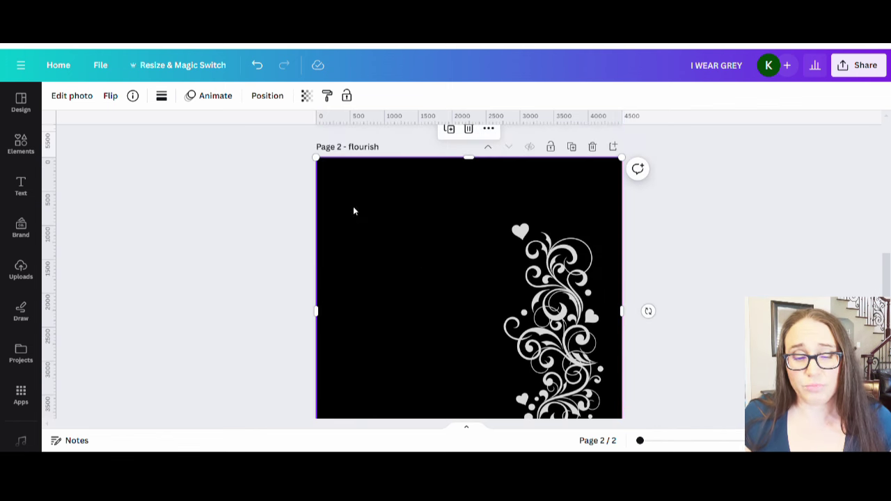
Flip the full-width flourish image horizontally so it mirrors the original column on the page's other side.
click(112, 99)
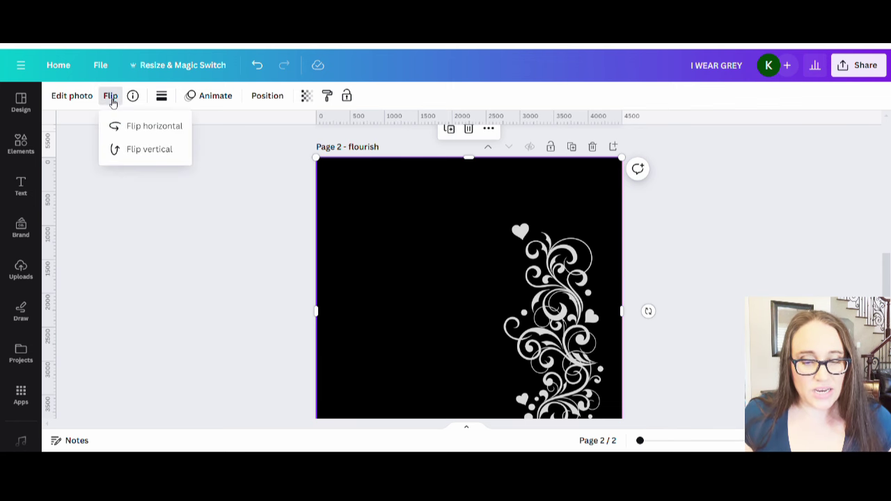
click(135, 129)
scroll(727, 203, down, 1)
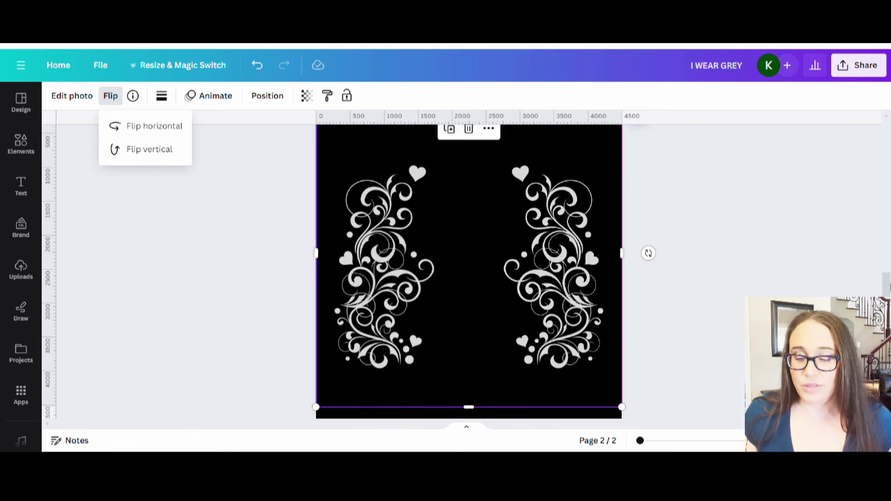
scroll(729, 306, up, 2)
scroll(729, 306, down, 2)
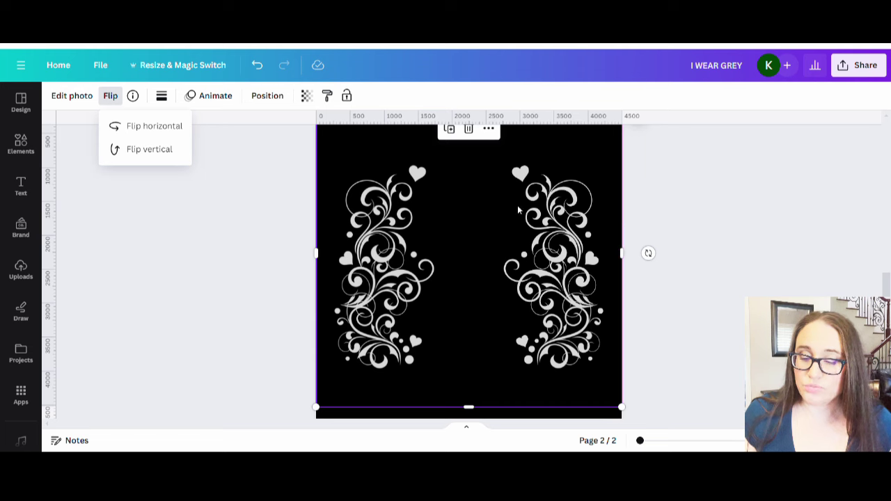
Crop the empty right side off the mirrored flourish image, leaving it about 2050 px wide.
scroll(518, 209, up, 2)
scroll(591, 254, down, 1)
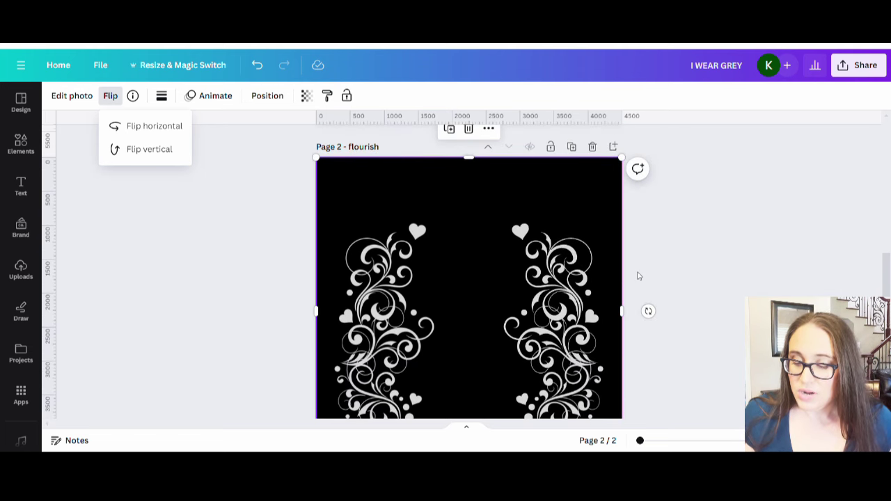
drag(597, 314, 458, 319)
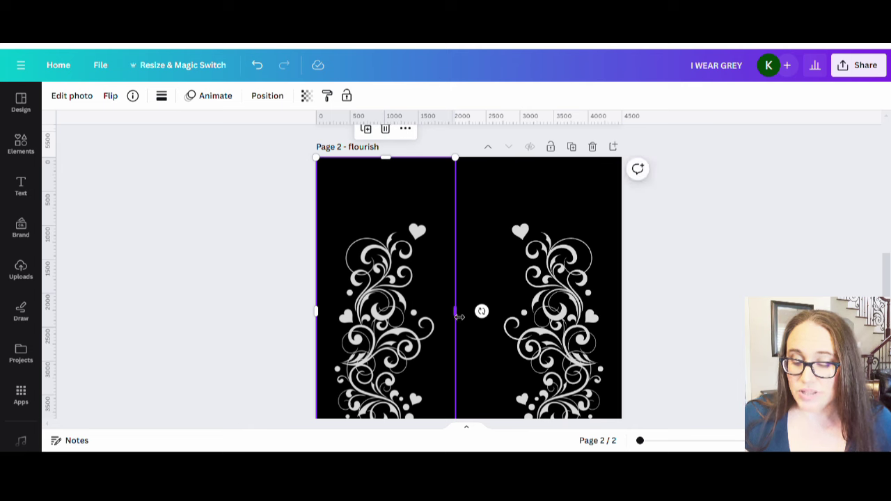
scroll(485, 323, down, 3)
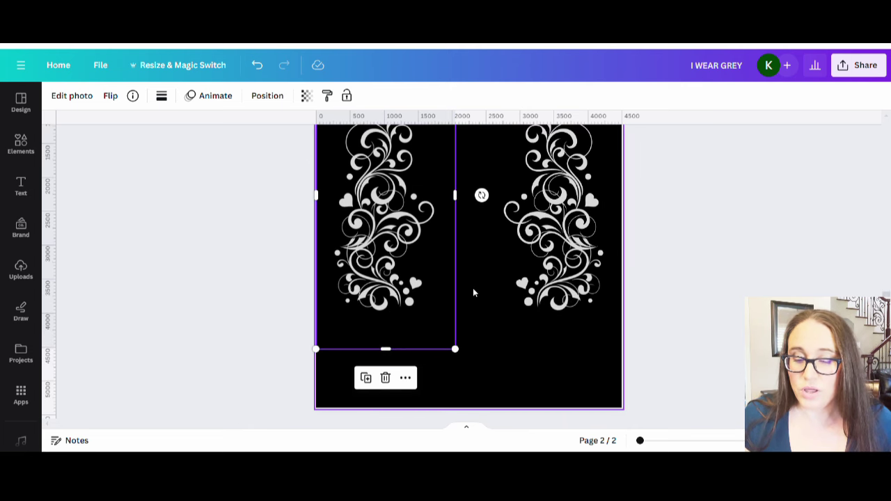
scroll(473, 292, up, 3)
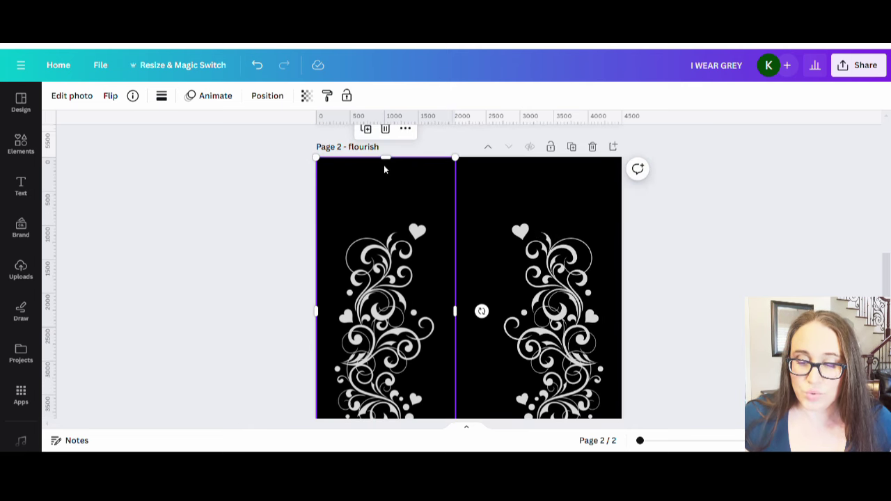
Move the mirrored flourish image to page 1 and snap it to the upper-left corner, opposite the original column.
scroll(393, 154, up, 3)
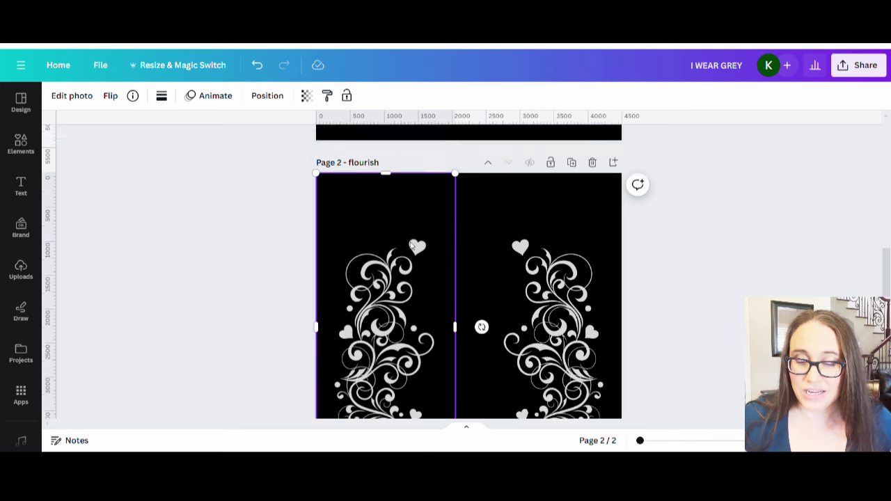
drag(380, 388, 393, 35)
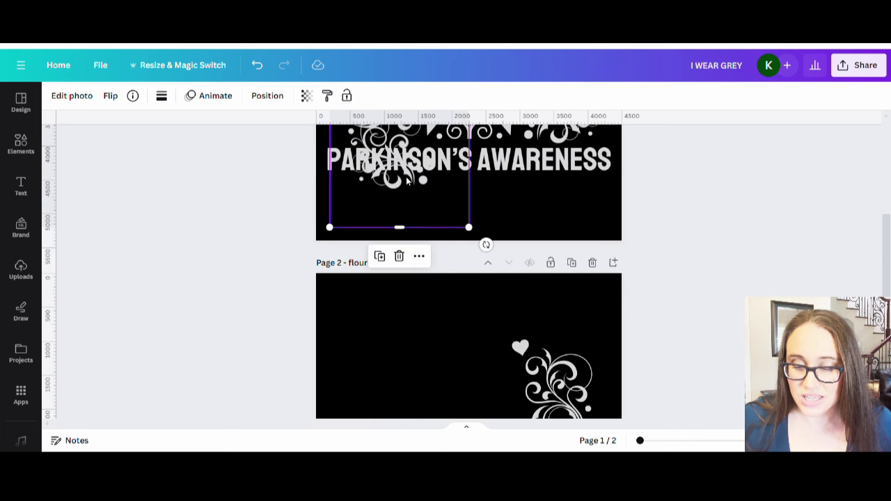
scroll(393, 209, up, 5)
drag(373, 248, 364, 197)
scroll(363, 193, up, 3)
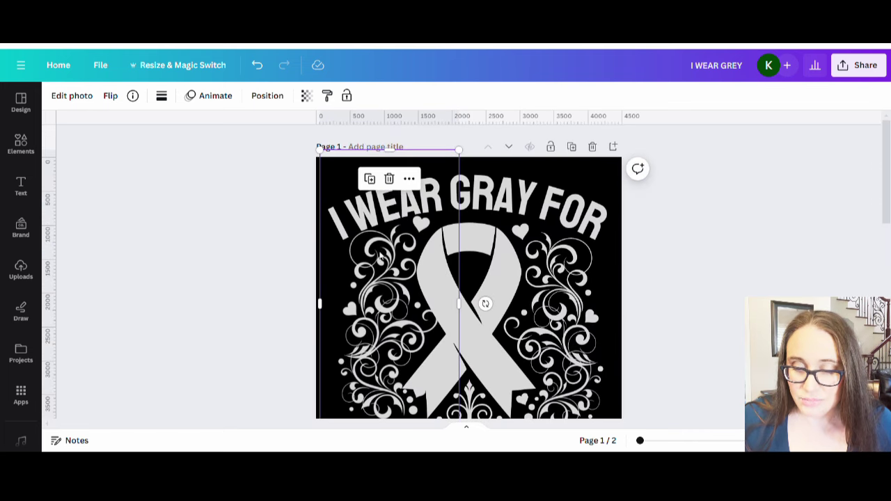
drag(382, 257, 372, 298)
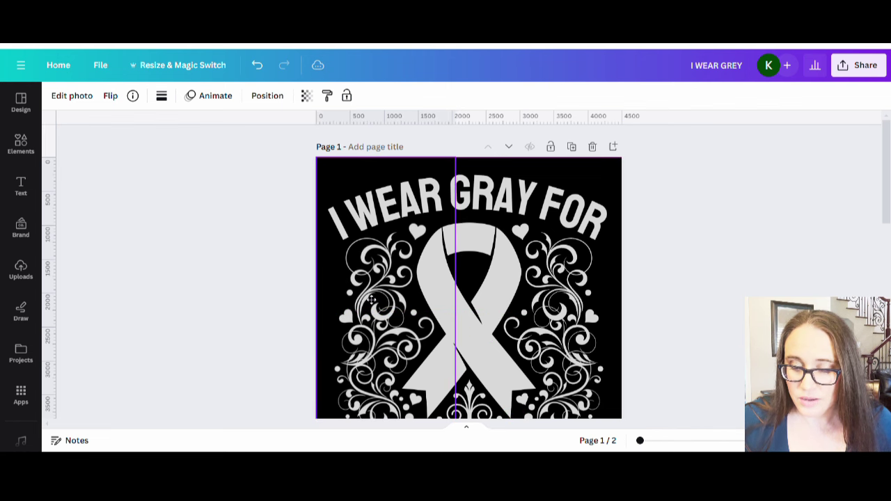
click(712, 267)
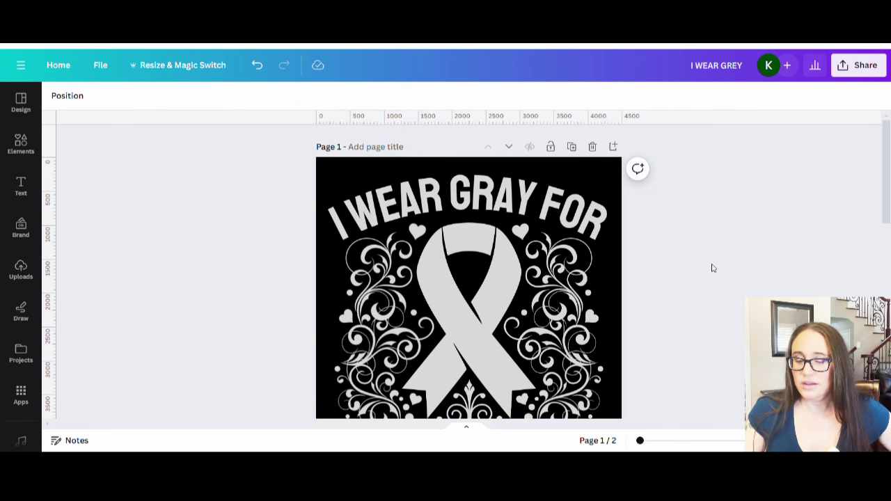
scroll(717, 252, down, 2)
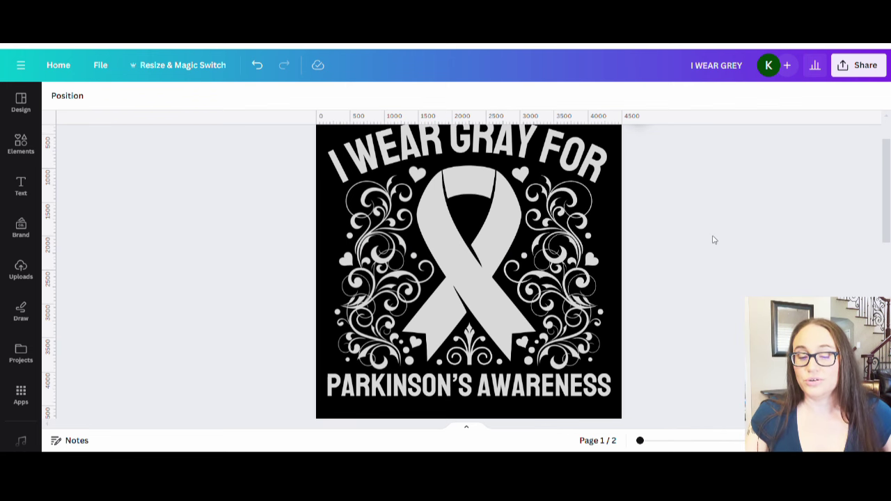
scroll(711, 238, up, 1)
scroll(712, 239, down, 1)
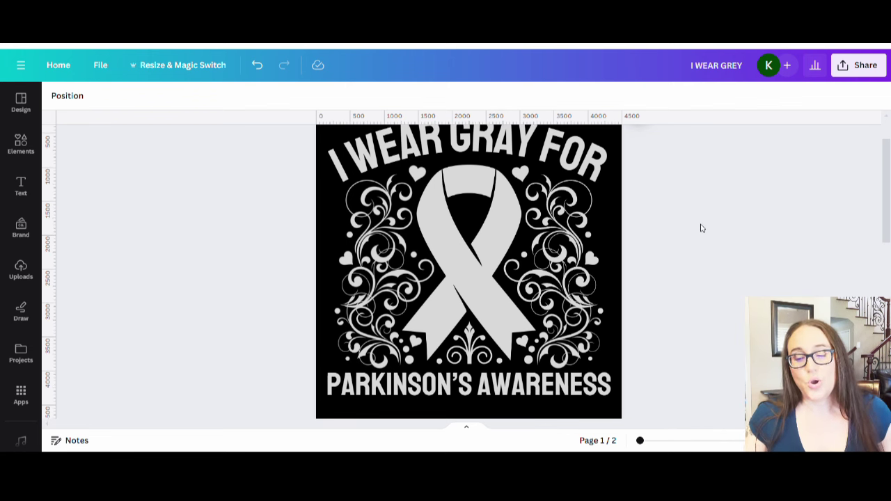
scroll(699, 213, up, 1)
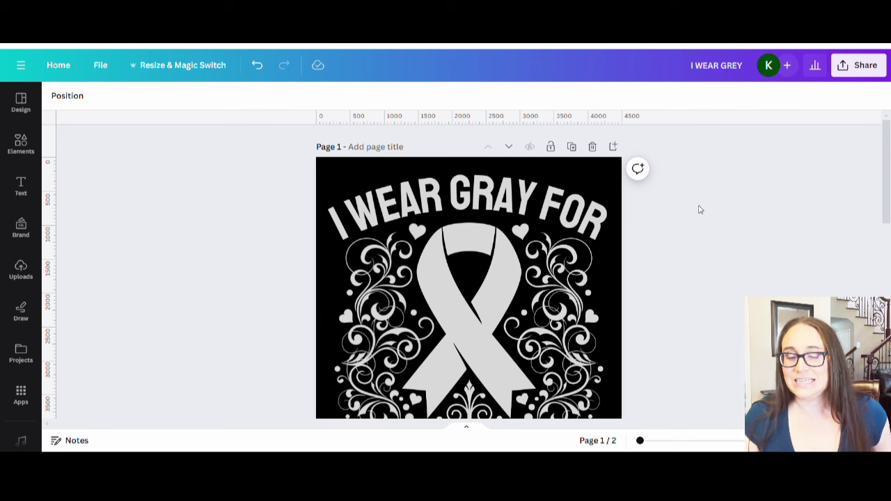
scroll(699, 209, down, 1)
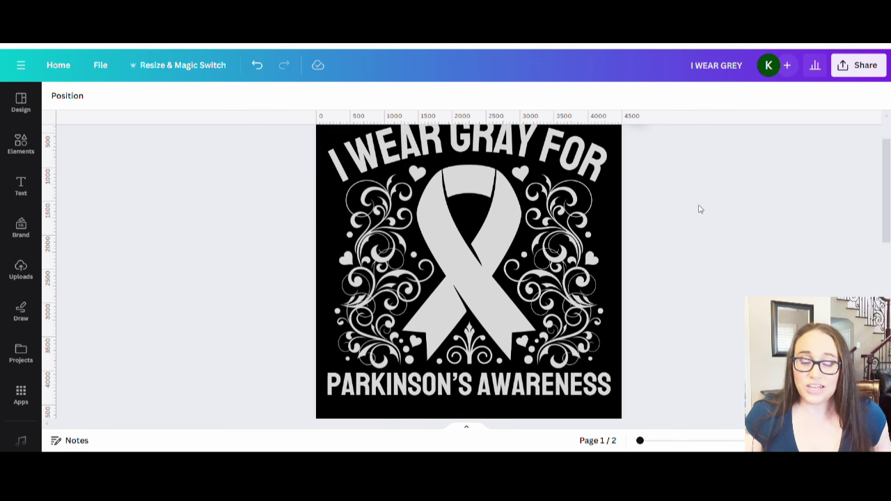
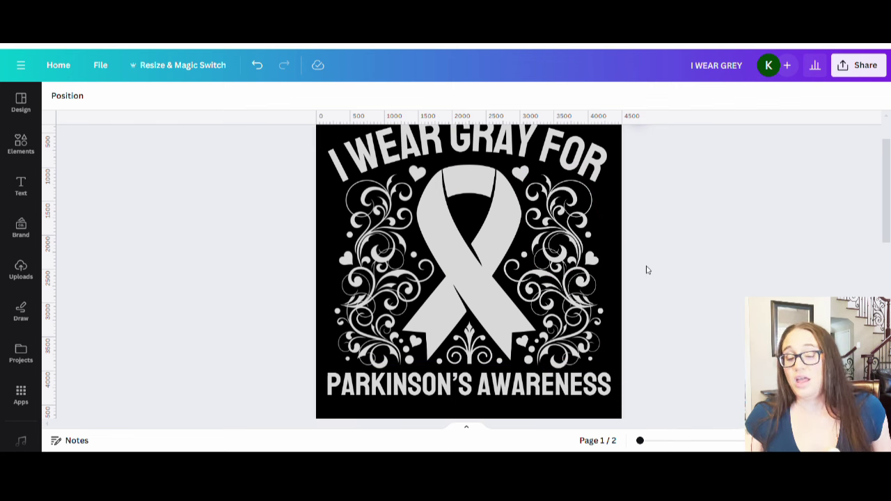
scroll(682, 264, up, 1)
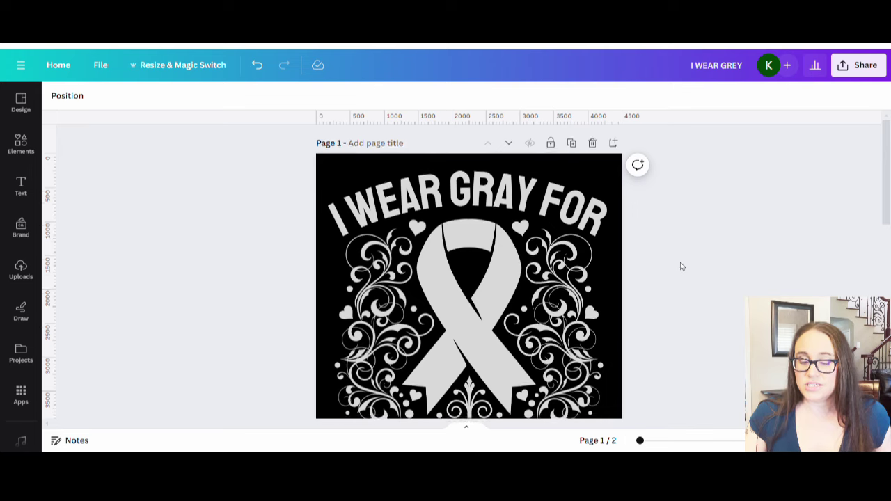
scroll(692, 253, down, 2)
scroll(693, 254, up, 2)
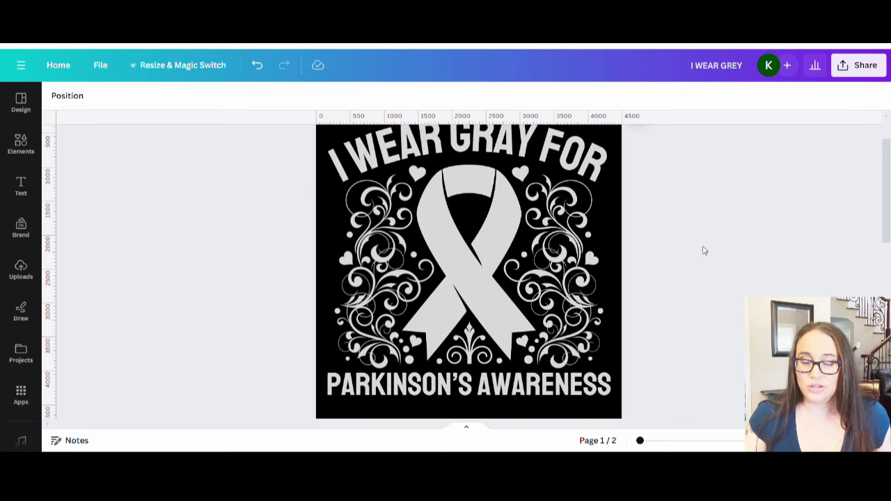
scroll(748, 252, up, 1)
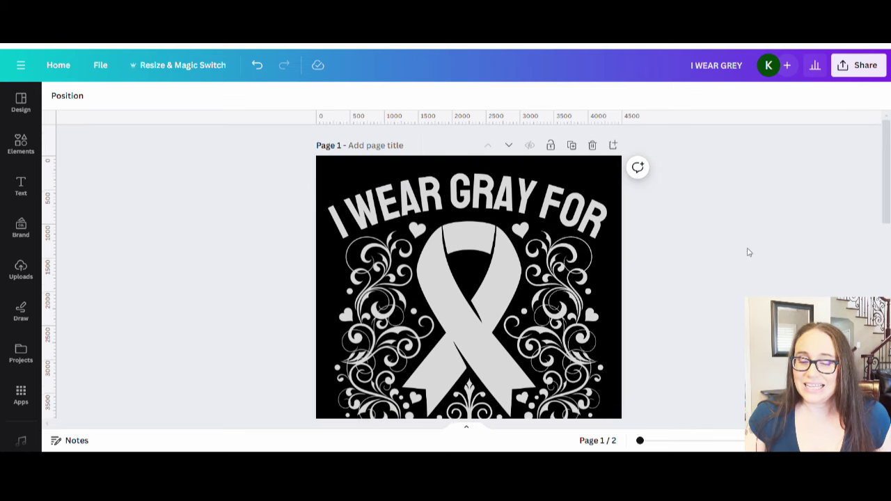
scroll(751, 251, down, 1)
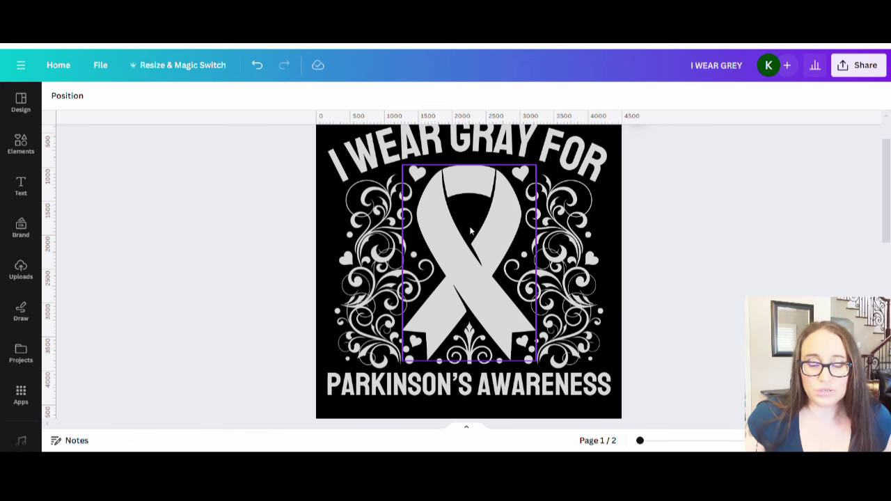
Search the graphics library for "parkinson's" and browse the results for a fitting symbol.
click(21, 143)
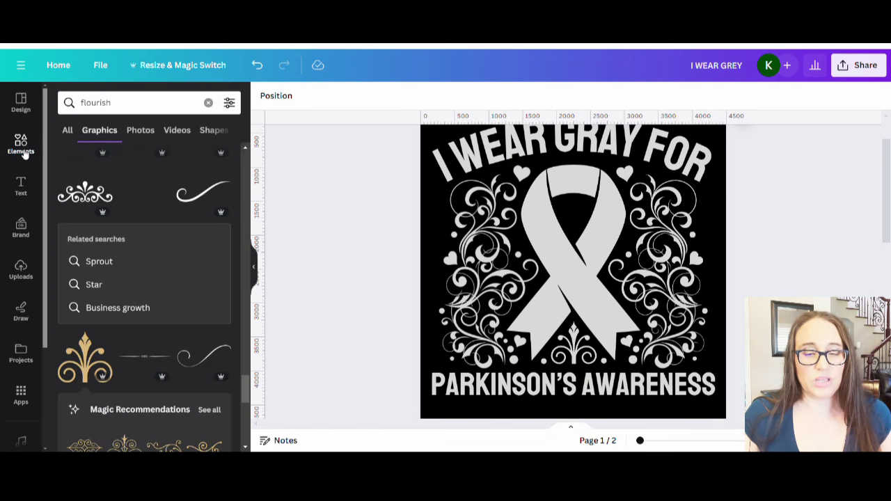
click(80, 104)
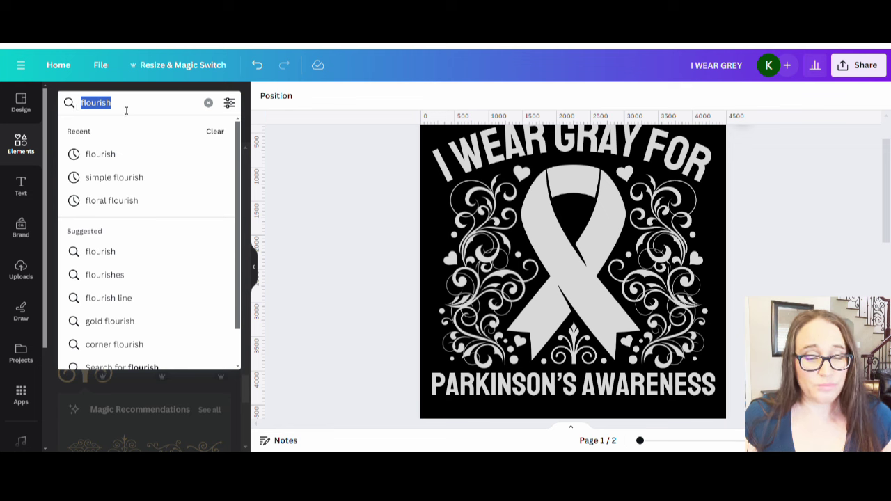
text(pa)
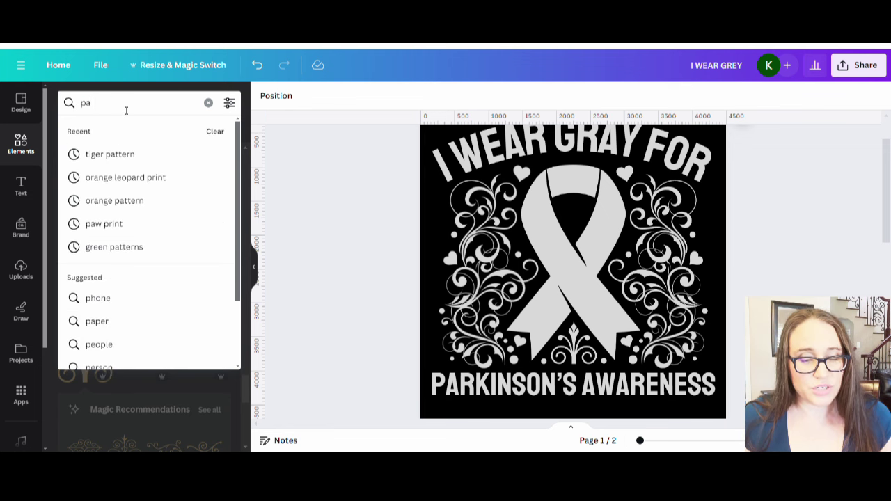
text(rkinson's)
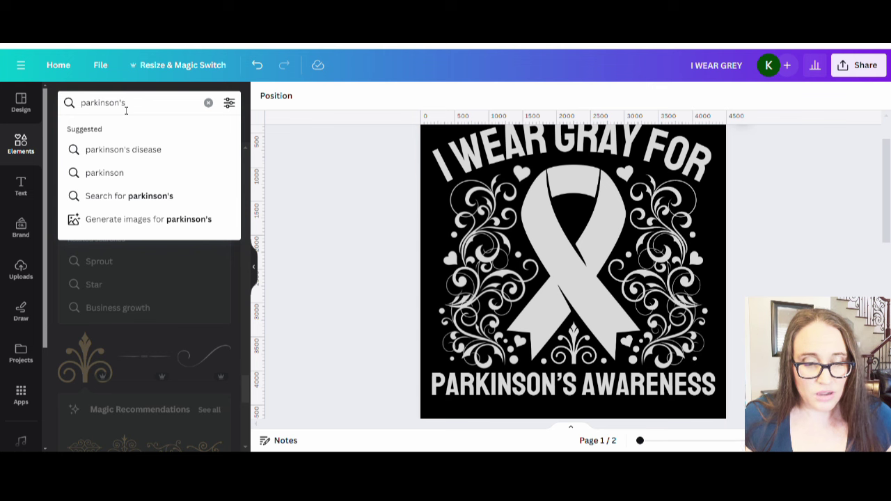
key(Return)
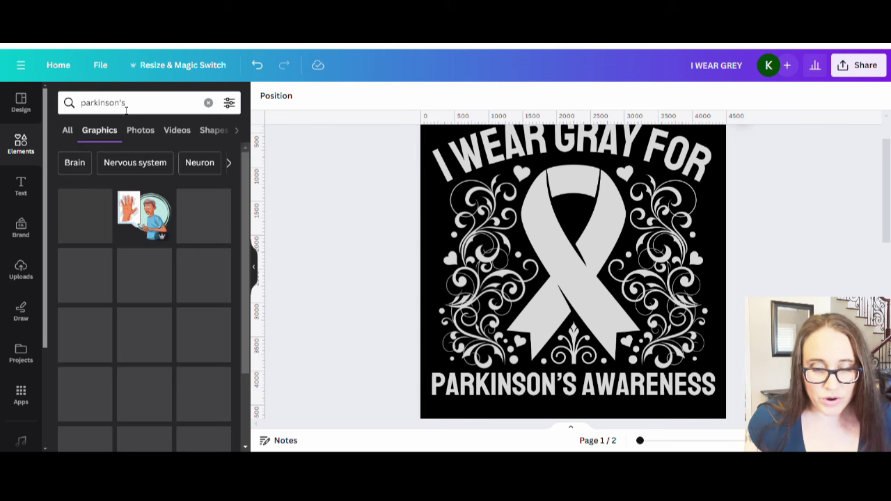
scroll(157, 258, down, 2)
scroll(157, 259, down, 5)
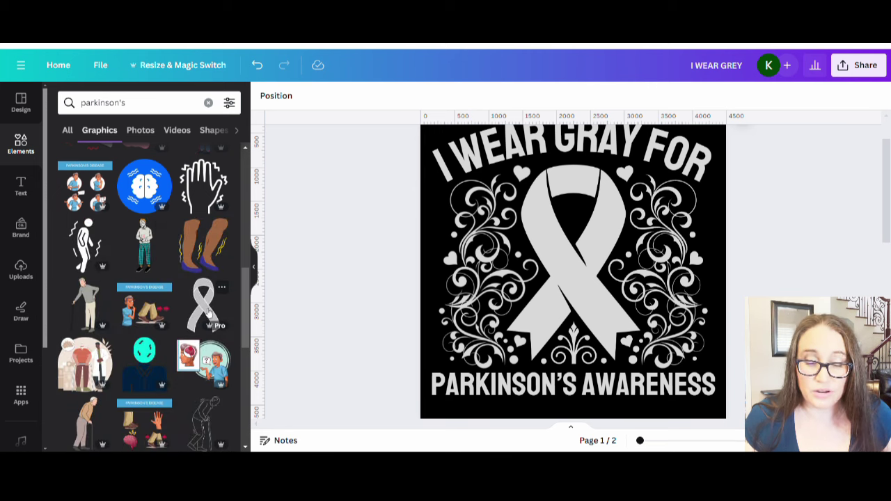
scroll(195, 292, down, 1)
scroll(193, 287, down, 5)
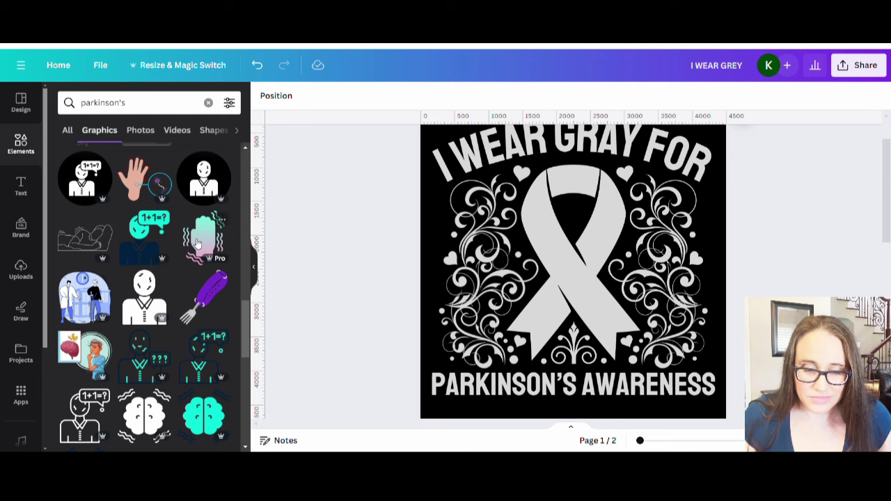
scroll(193, 238, down, 2)
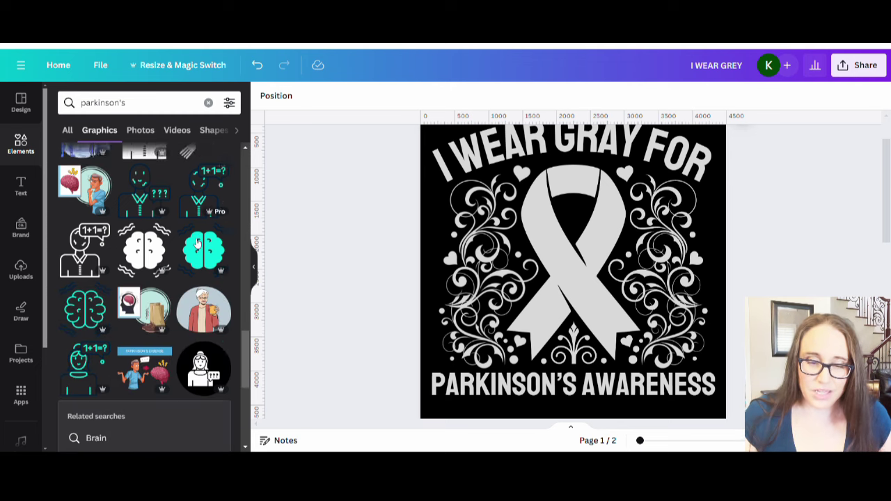
Search the graphics library for "red tulip" and review the Google results on Parkinson's awareness symbols.
click(141, 105)
text(red tulip)
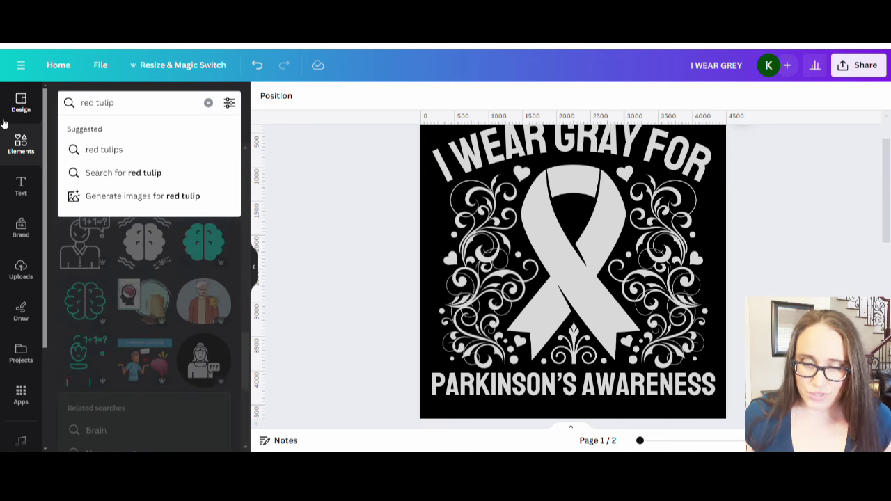
key(Return)
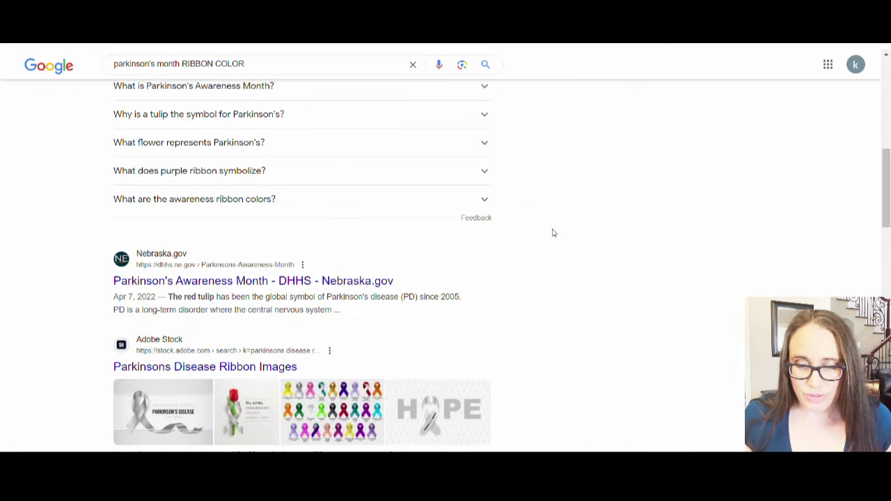
scroll(422, 306, up, 3)
scroll(422, 306, up, 4)
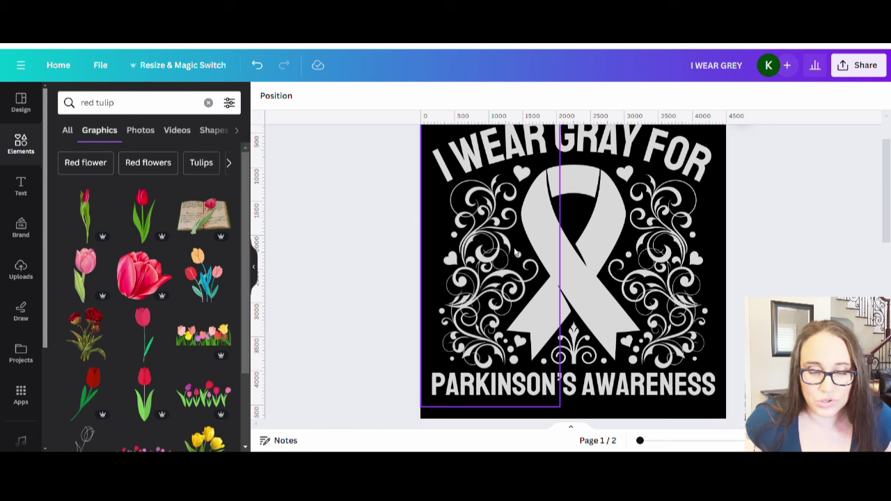
Try a realistic red tulip, delete it, and place a flat red tulip with two green leaves centered over the ribbon loop.
click(143, 212)
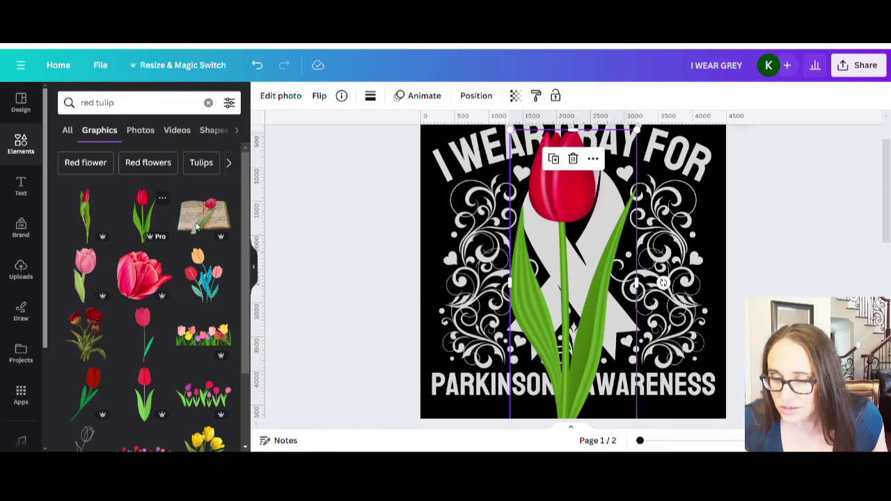
key(Delete)
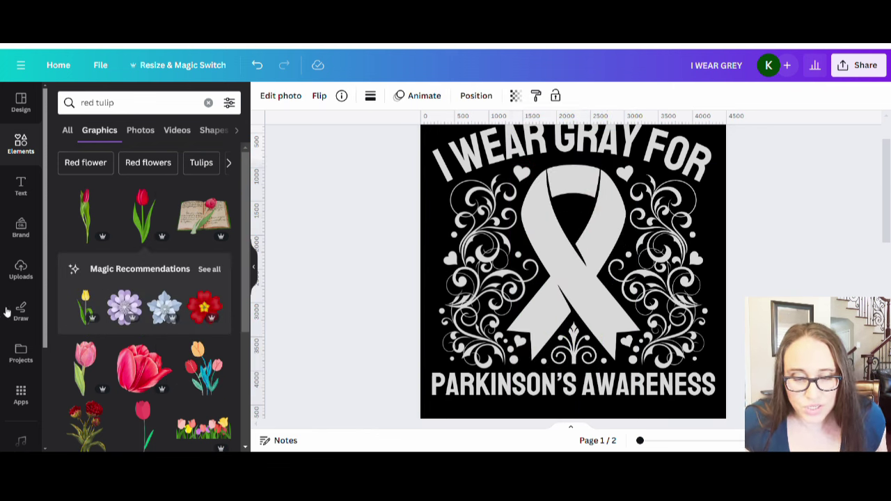
scroll(173, 297, down, 1)
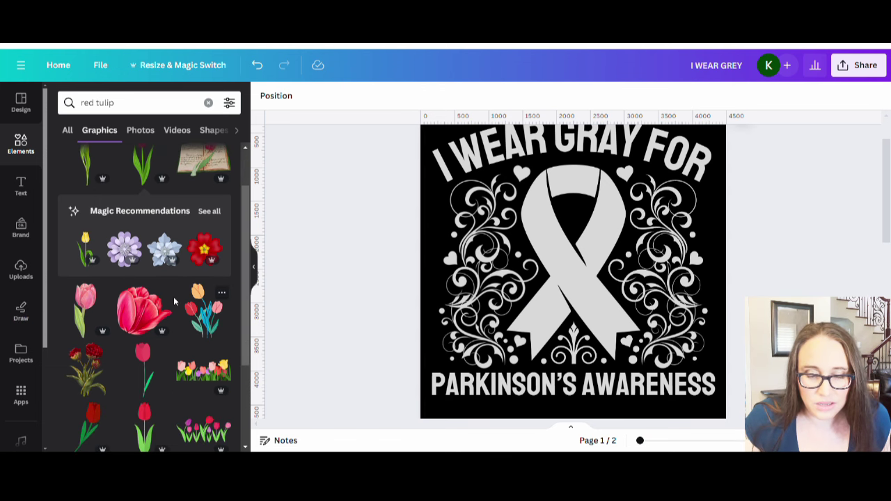
scroll(173, 297, down, 2)
click(147, 323)
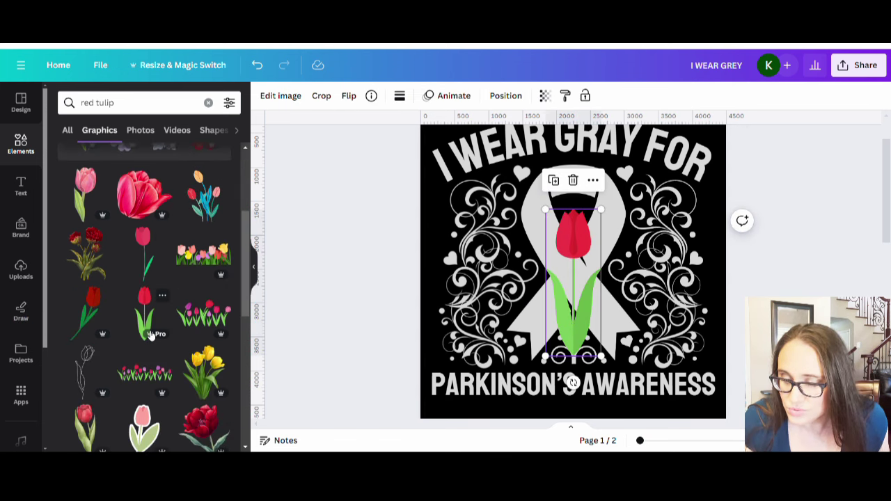
drag(577, 328, 583, 280)
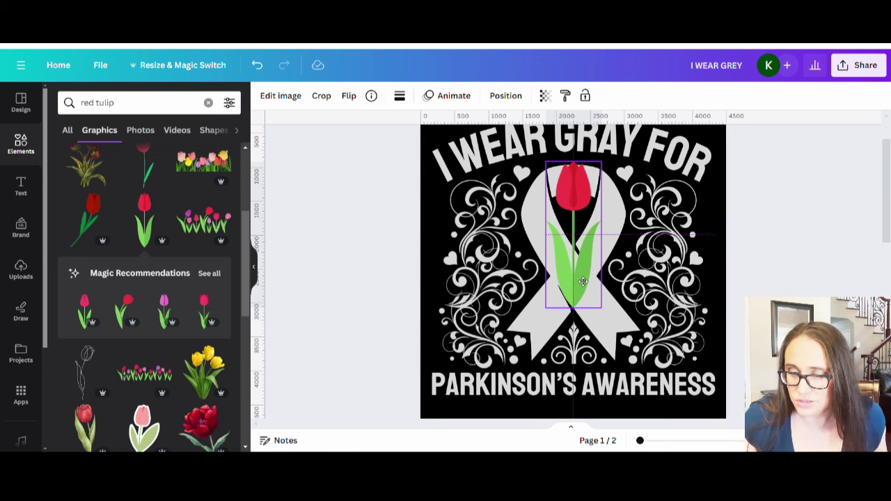
drag(583, 280, 583, 281)
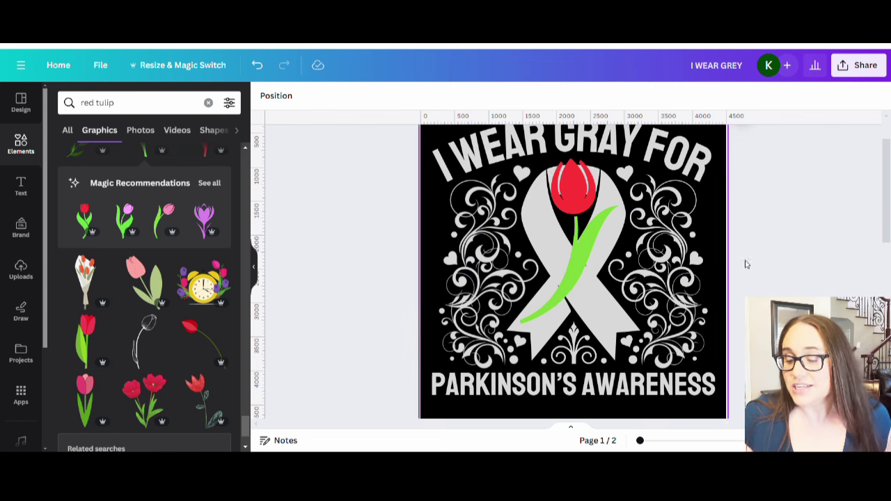
Examine how the red tulip with the green leaf looks on the ribbon between the heading and the bottom text.
scroll(776, 278, up, 1)
scroll(776, 276, down, 1)
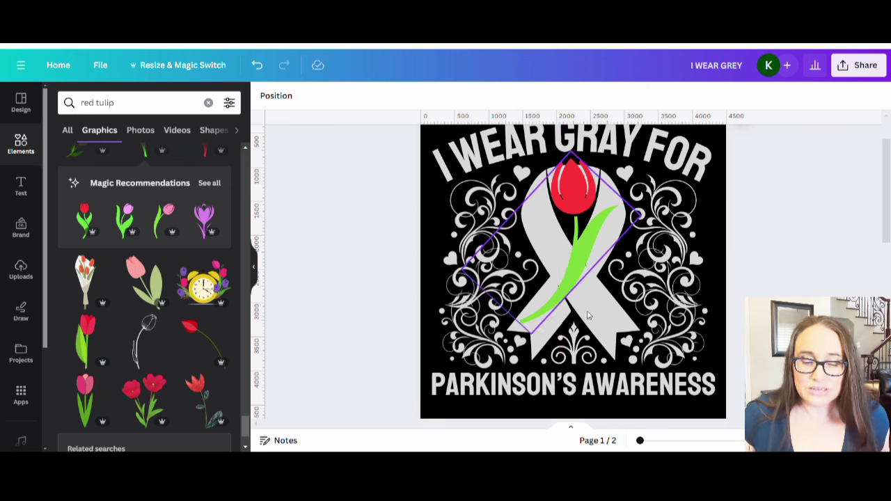
scroll(119, 334, down, 3)
scroll(120, 334, up, 5)
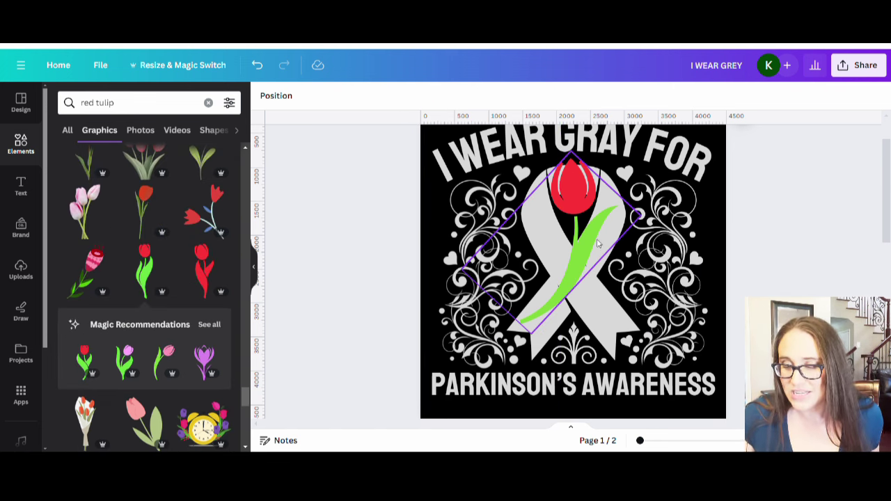
scroll(756, 241, up, 1)
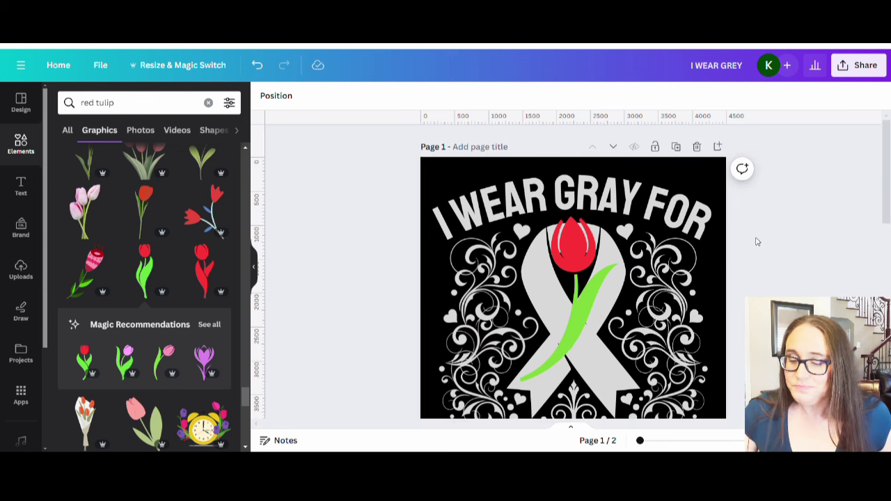
scroll(756, 241, down, 1)
scroll(792, 260, up, 1)
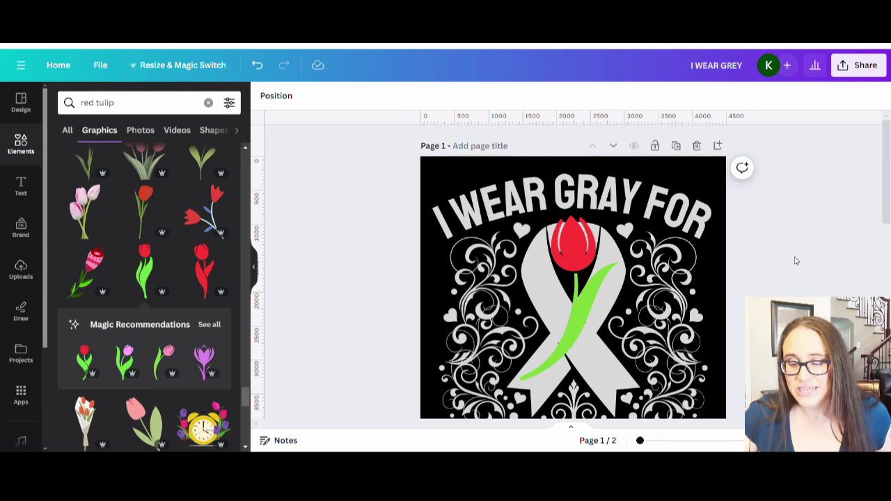
scroll(844, 245, down, 1)
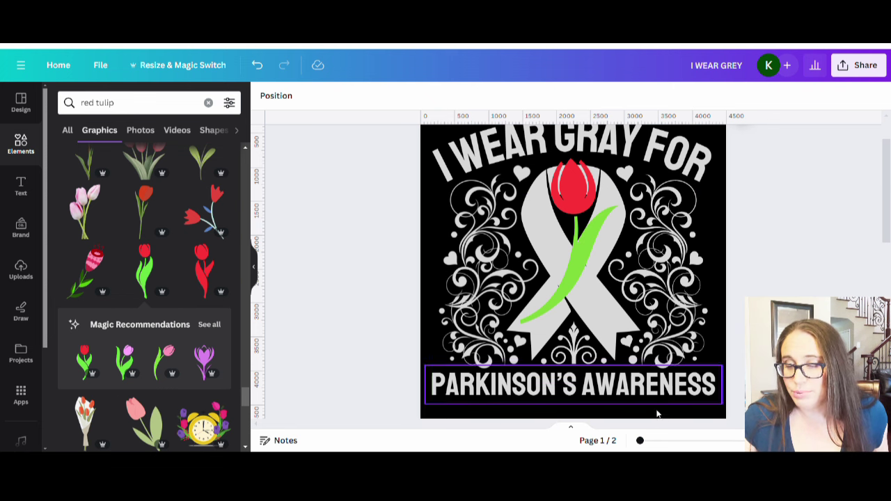
scroll(732, 276, up, 2)
scroll(732, 276, down, 2)
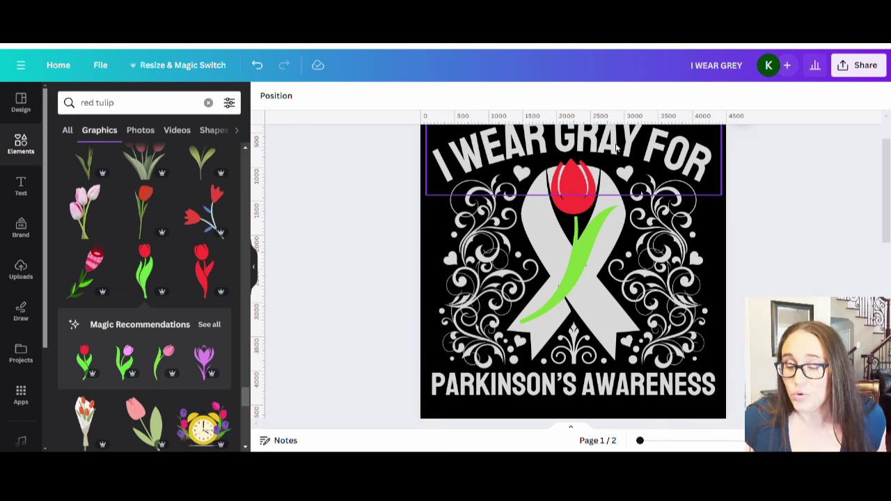
Recolor the words "I WEAR" and "FOR" in the curved heading white (#ffffff), leaving "GRAY" in gray.
scroll(551, 179, up, 1)
click(602, 204)
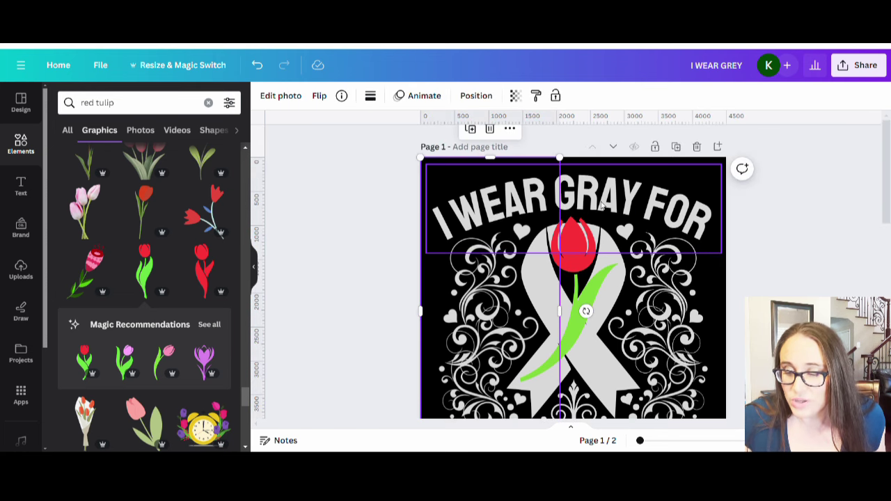
click(603, 203)
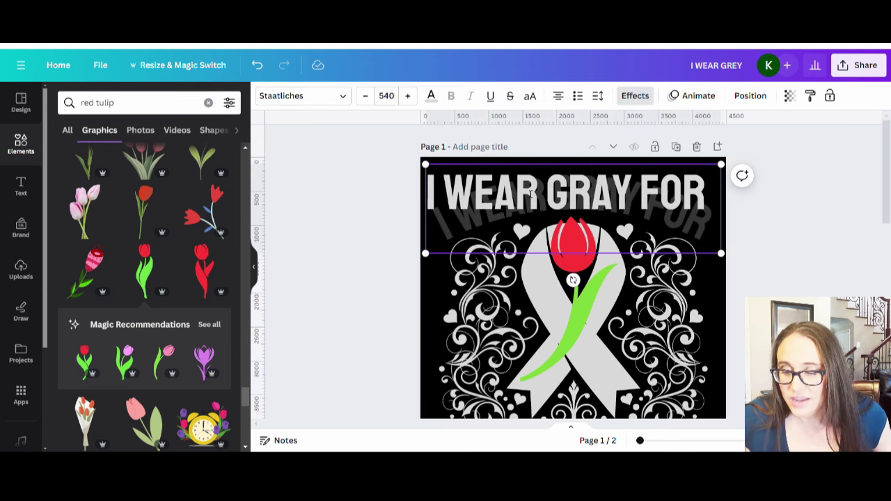
drag(539, 194, 426, 193)
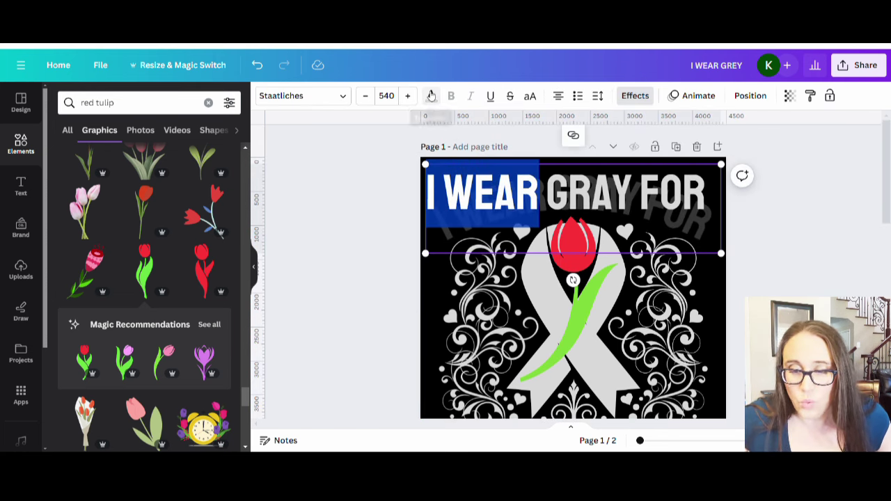
click(431, 95)
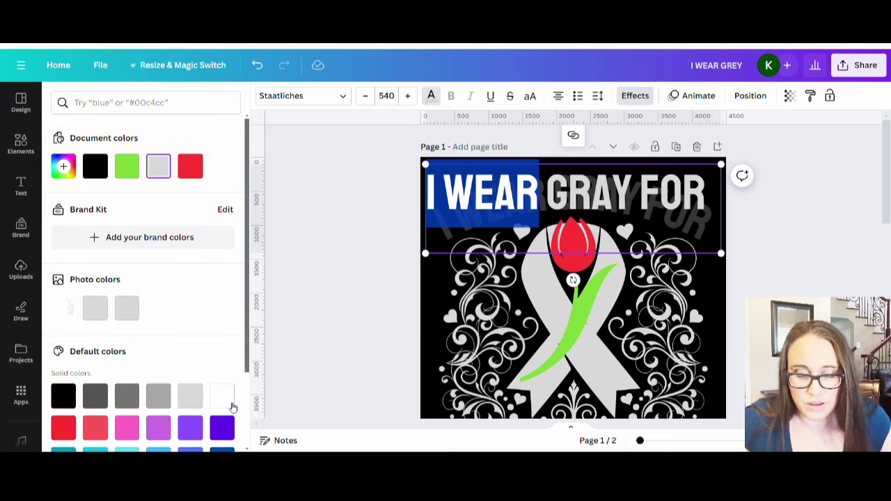
click(222, 396)
drag(640, 189, 704, 199)
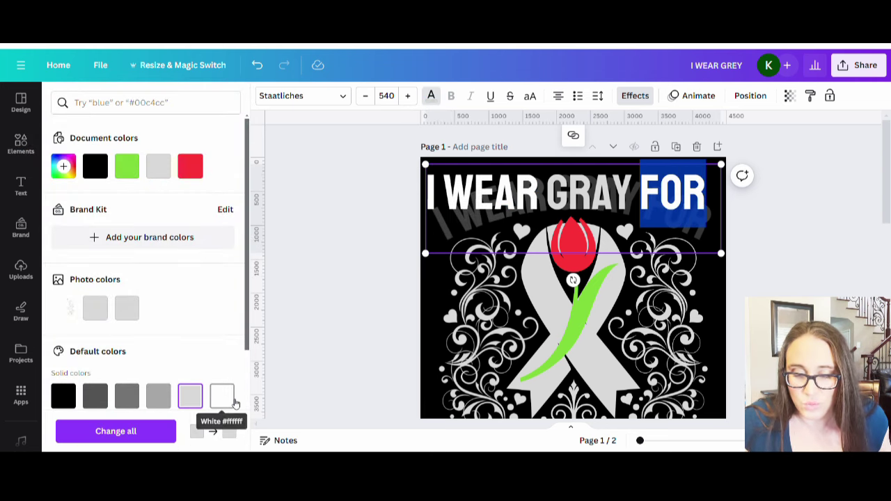
key(Escape)
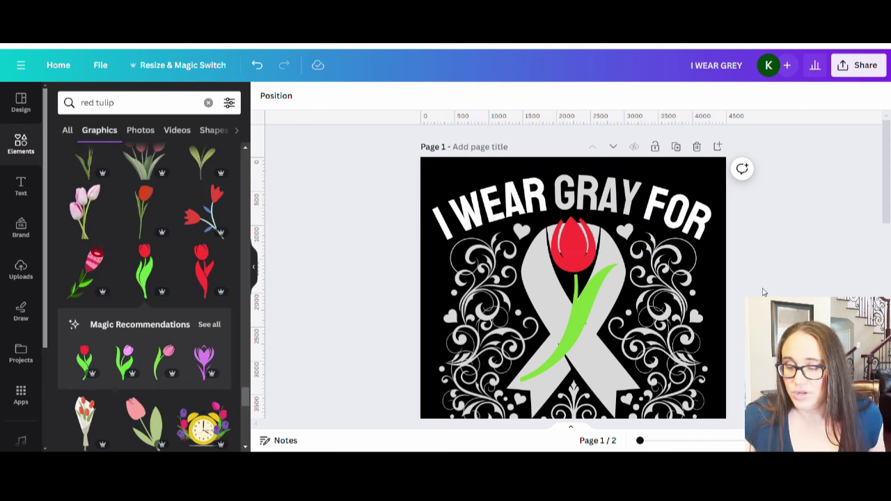
Recolor the "PARKINSON'S AWARENESS" text below the ribbon white.
scroll(728, 235, down, 1)
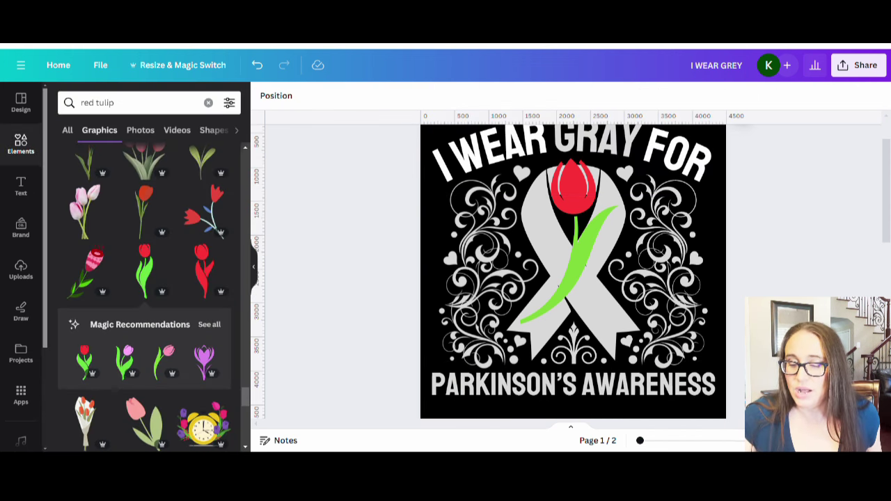
click(659, 385)
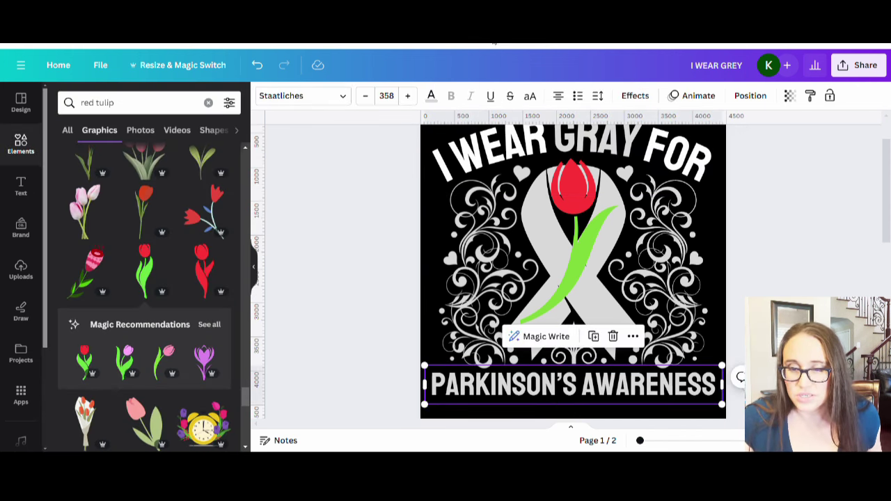
click(431, 95)
click(228, 174)
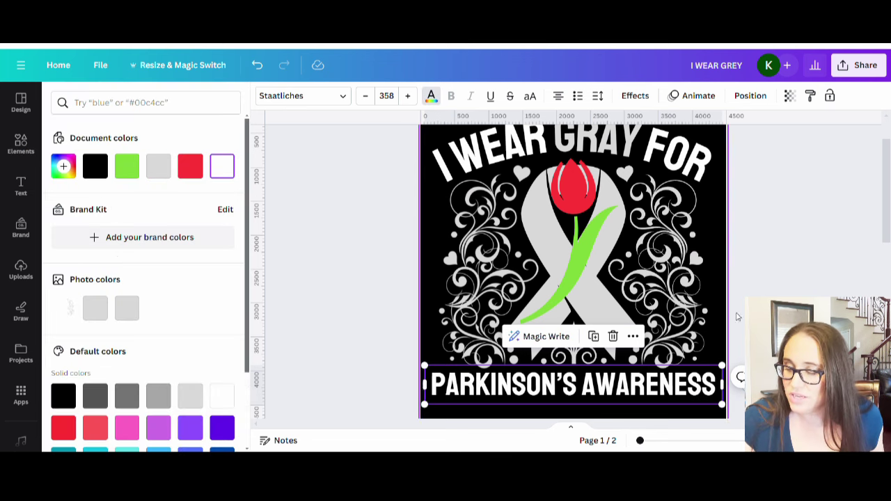
click(778, 286)
scroll(570, 272, up, 2)
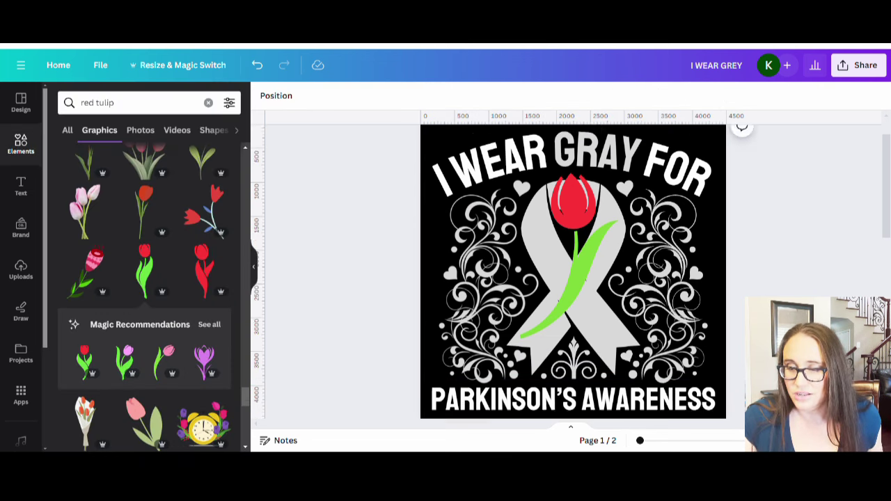
Recolor the heart to the upper right of the ribbon loop white.
scroll(571, 271, down, 2)
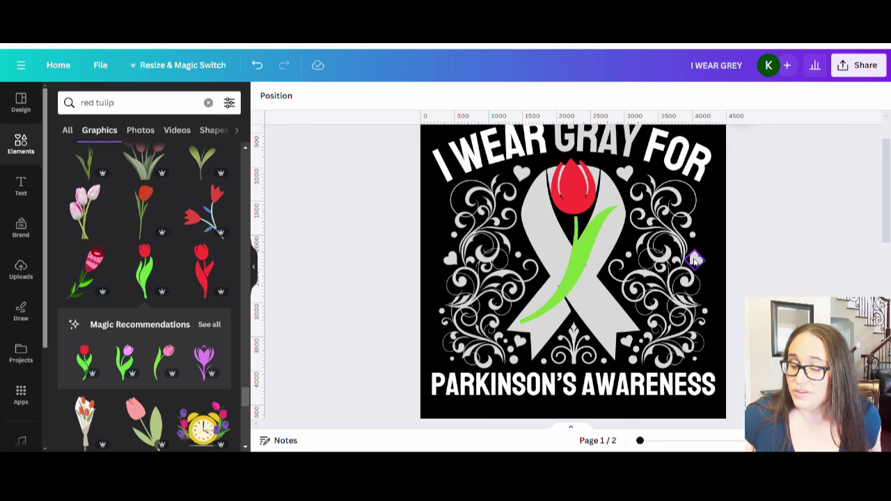
click(625, 172)
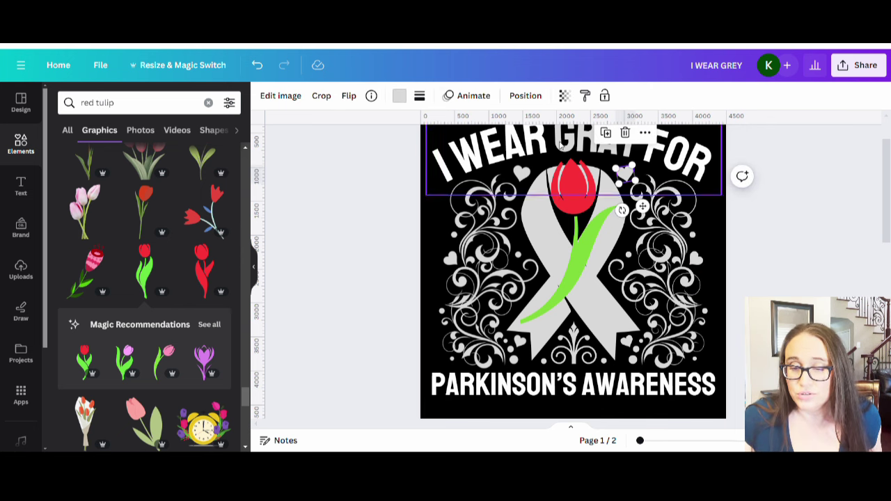
click(398, 97)
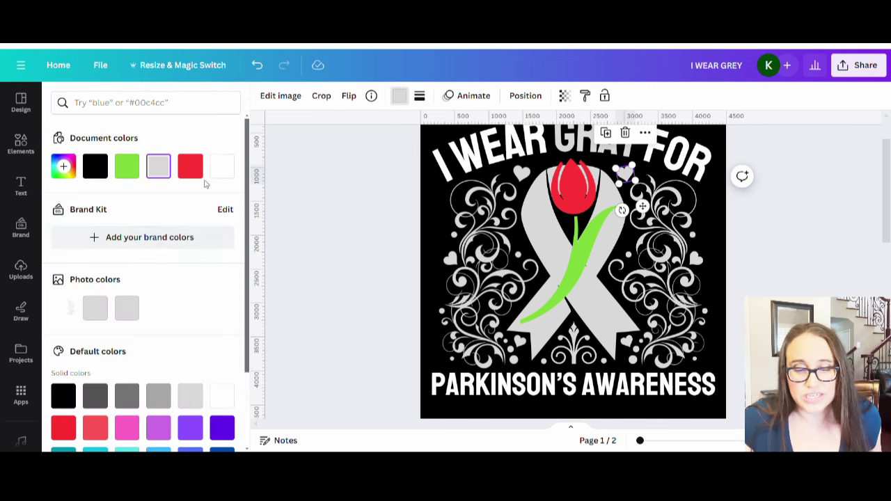
click(221, 166)
key(Escape)
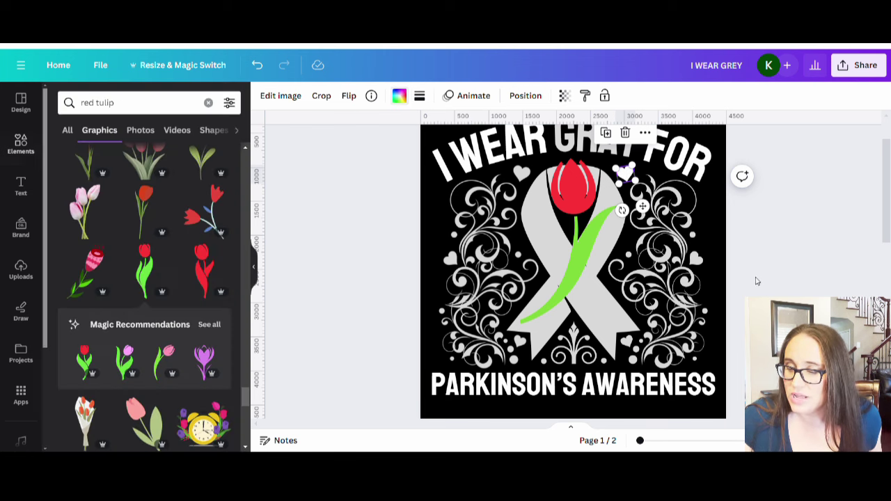
Recolor the heart on the outer edge of the right flourish and the one beside the ribbon's lower right tail white.
click(694, 260)
click(400, 97)
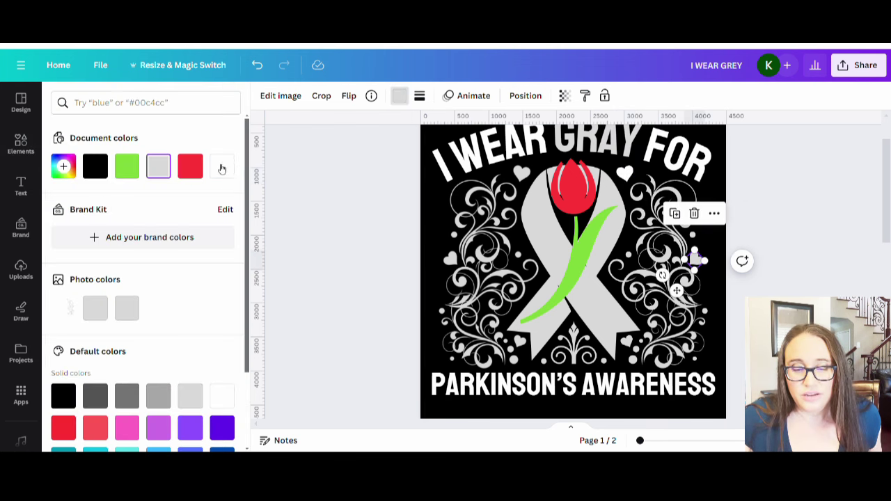
click(221, 166)
key(Escape)
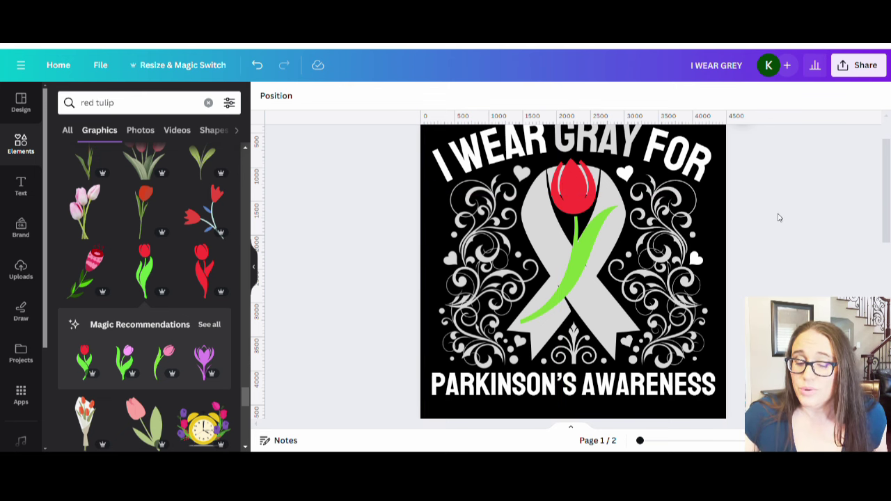
click(628, 341)
click(398, 96)
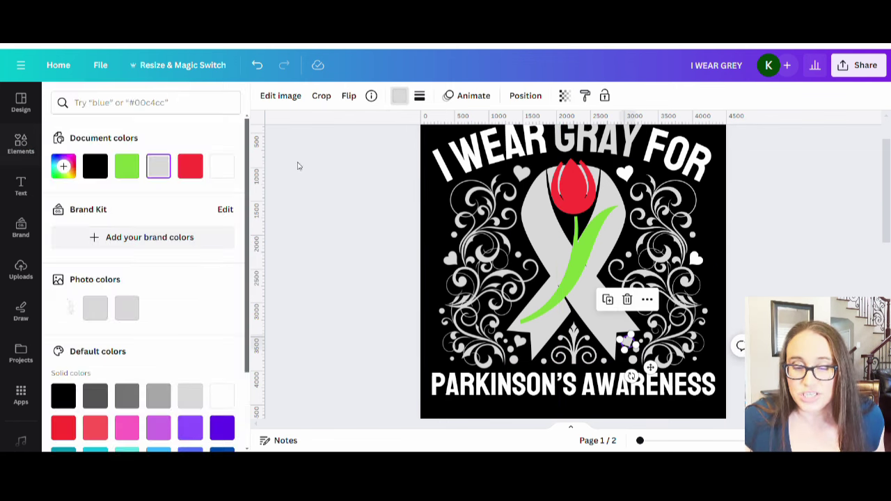
click(221, 166)
click(301, 206)
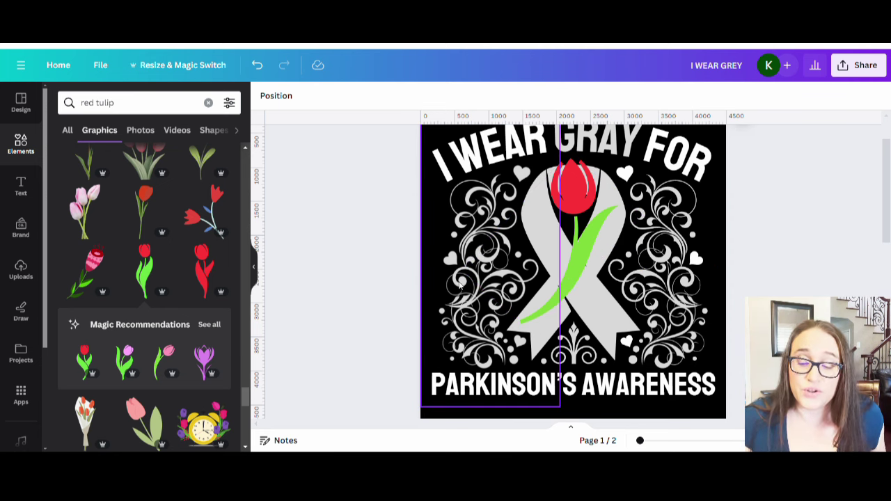
Recolor two dots of the right flourish white: the one beside the ribbon and the one above the outer heart.
click(627, 256)
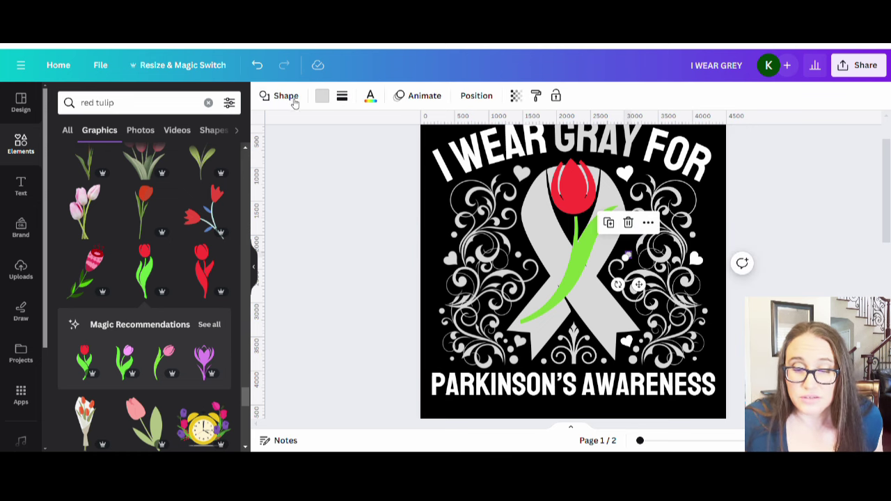
click(322, 95)
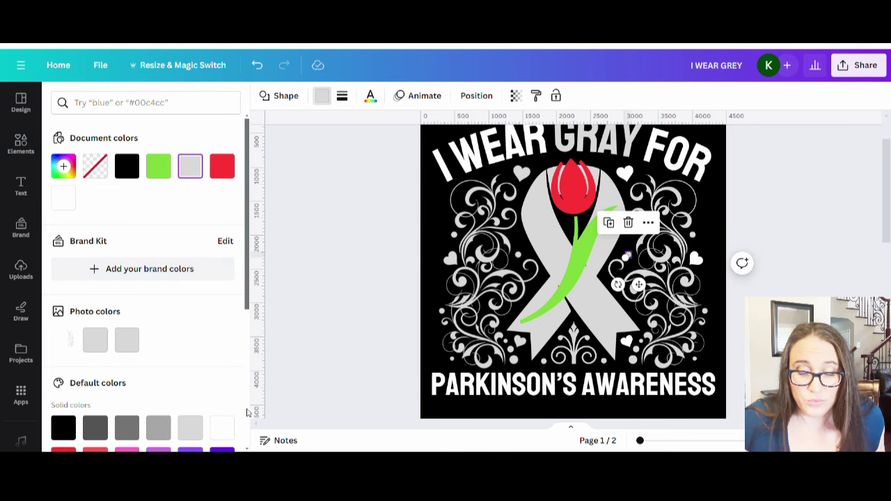
click(220, 427)
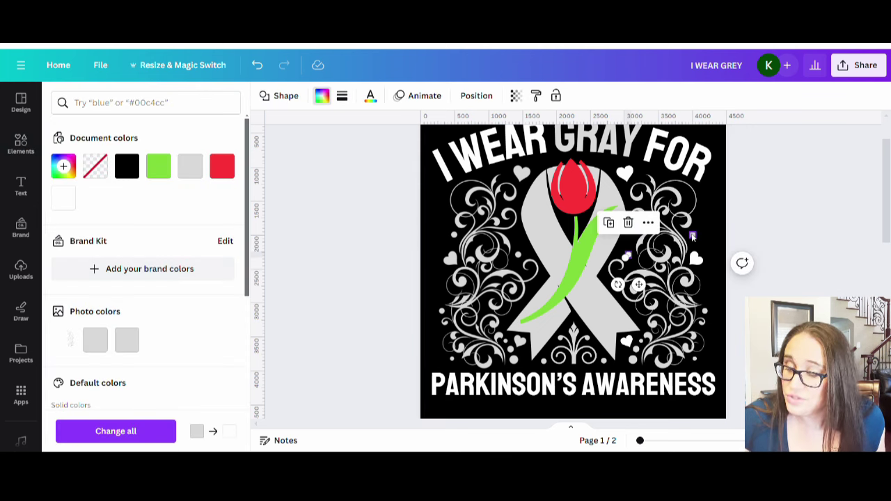
click(692, 236)
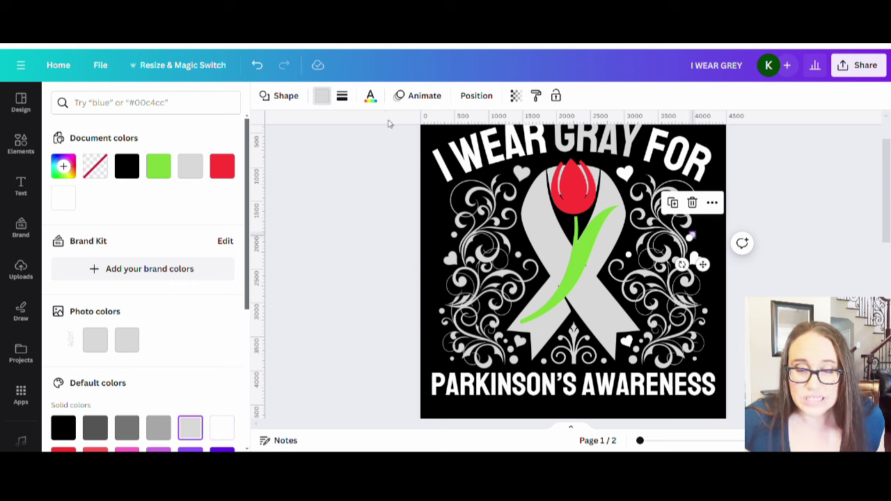
click(220, 427)
key(Escape)
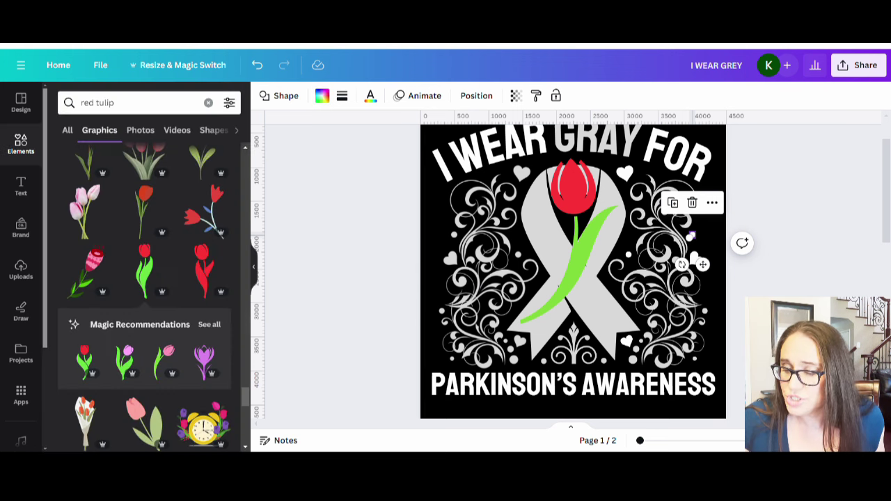
click(762, 208)
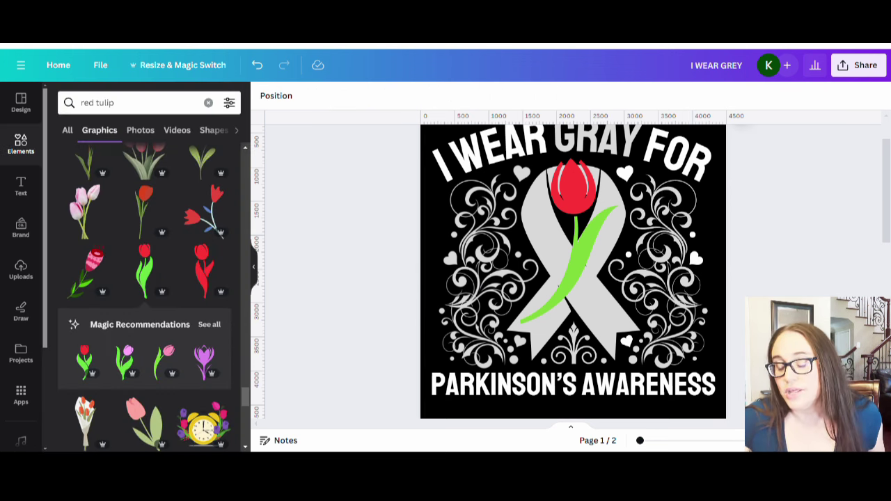
Recolor the dot just right of the small center flourish between the ribbon tails white.
click(586, 357)
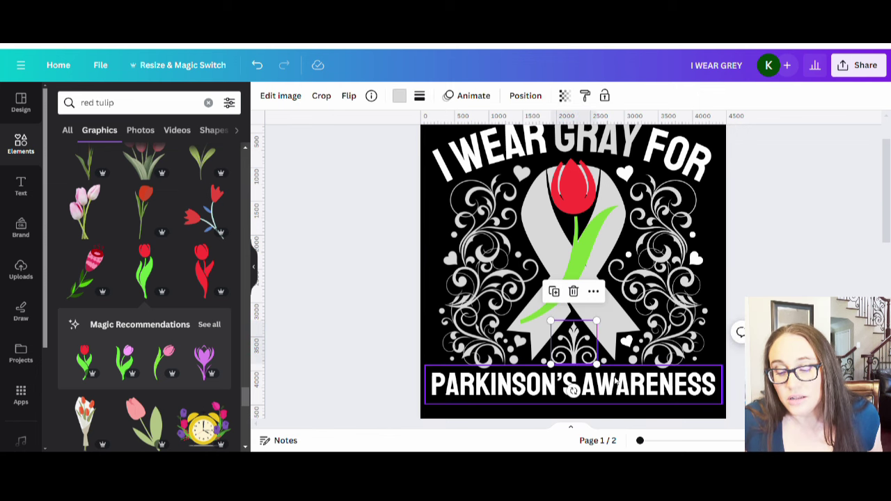
click(602, 362)
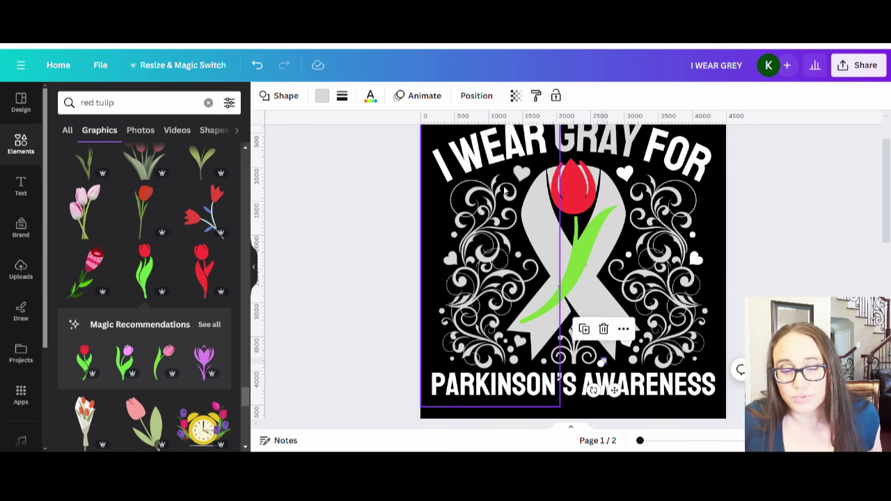
click(321, 95)
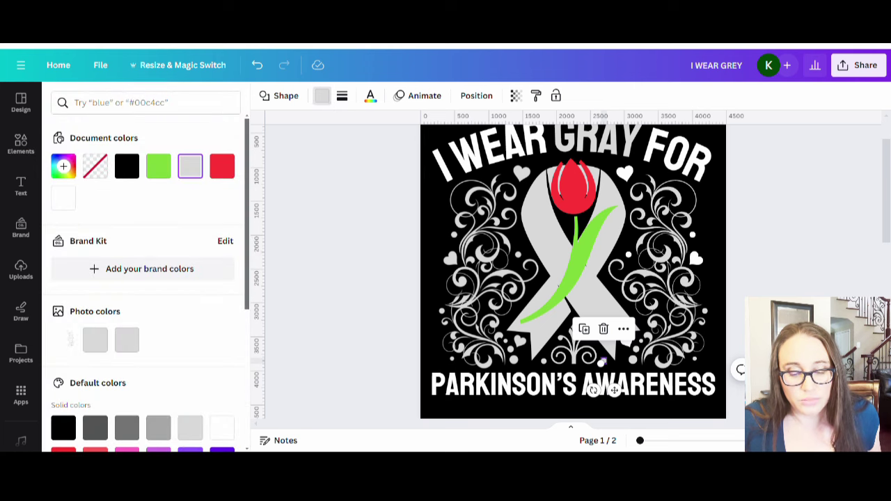
click(221, 427)
click(339, 329)
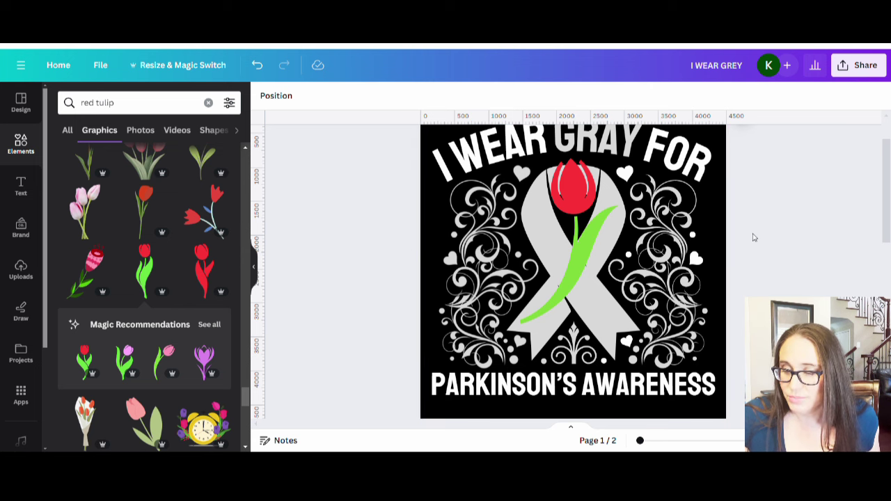
Recolor the dots along the lower outer edge of the right flourish white.
click(702, 312)
click(322, 95)
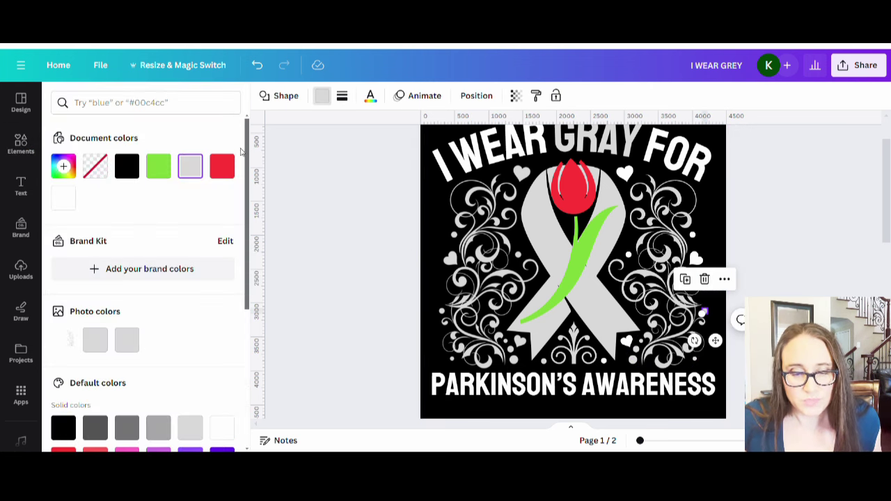
click(63, 198)
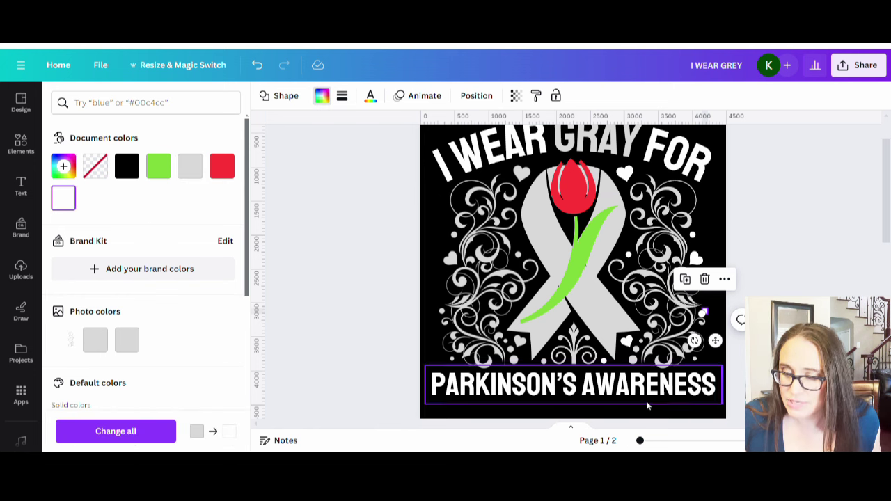
click(693, 361)
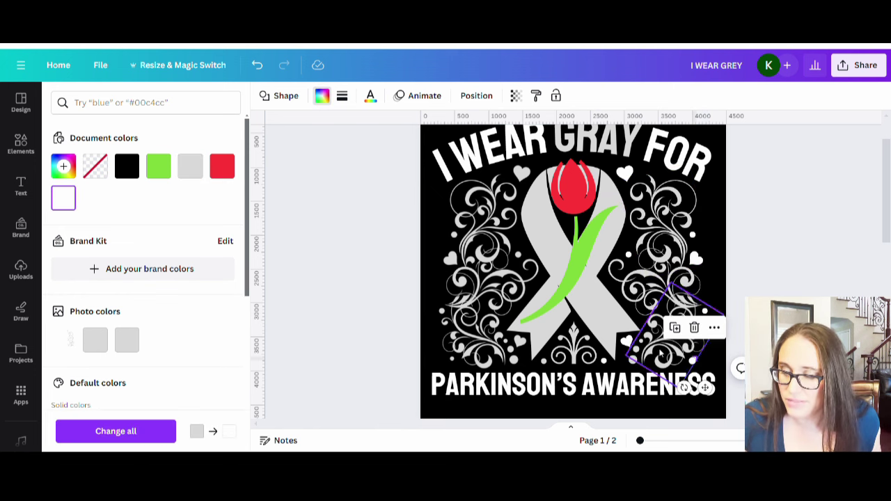
Recolor the three dots running up beside the heart at the ribbon's lower right tail white.
click(635, 361)
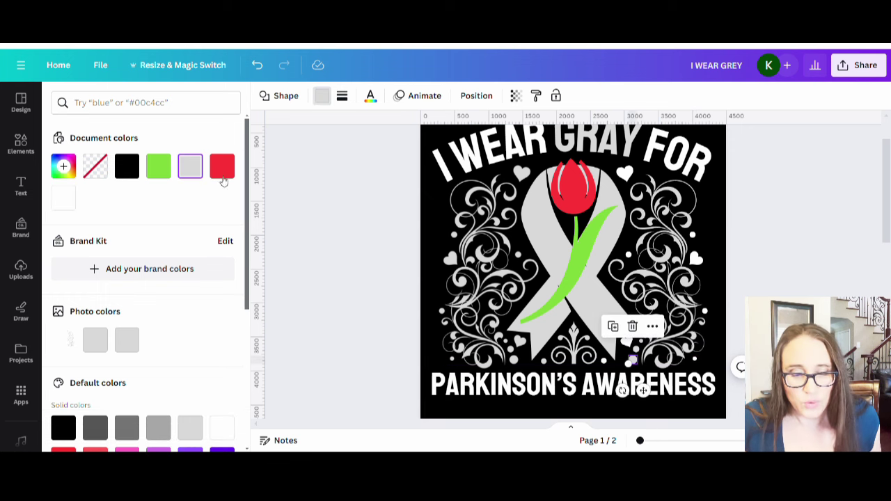
click(633, 349)
click(68, 200)
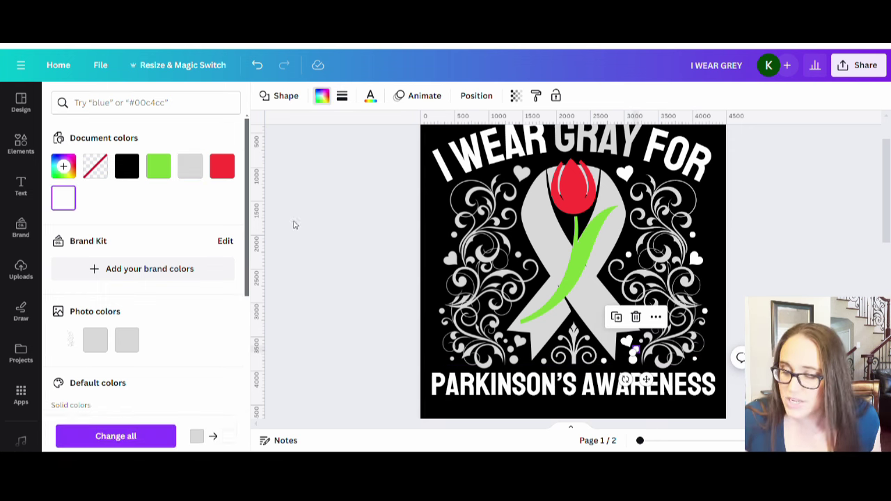
click(641, 342)
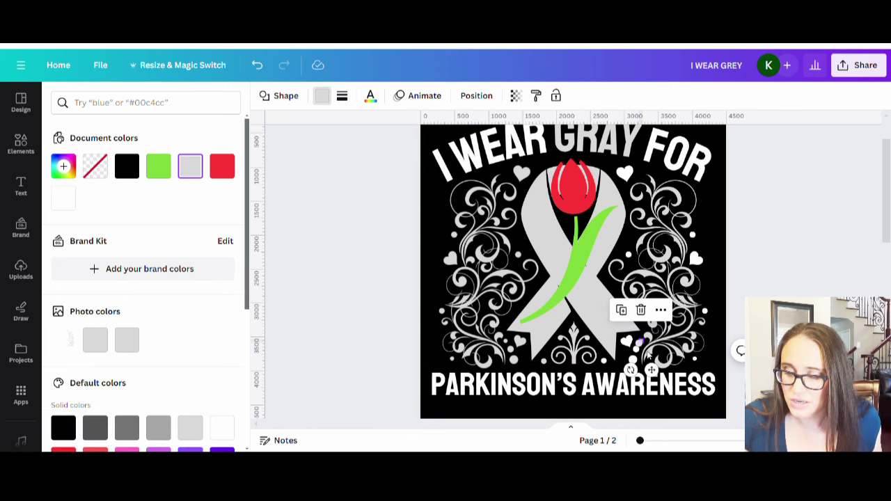
click(58, 199)
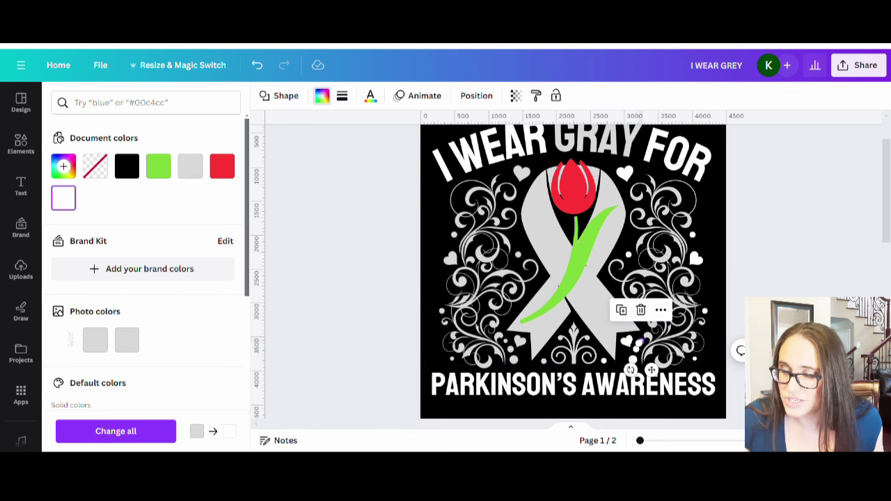
Delete the mirrored flourish image at the left of the ribbon on page 1.
click(779, 286)
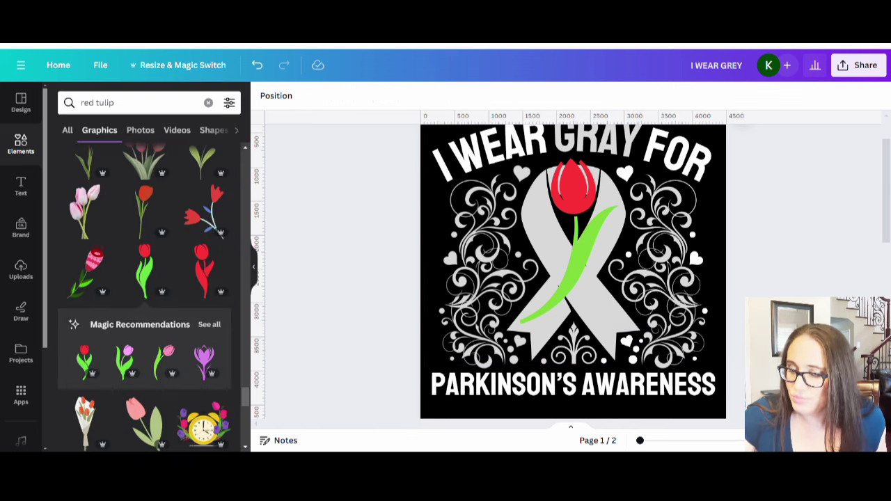
click(546, 367)
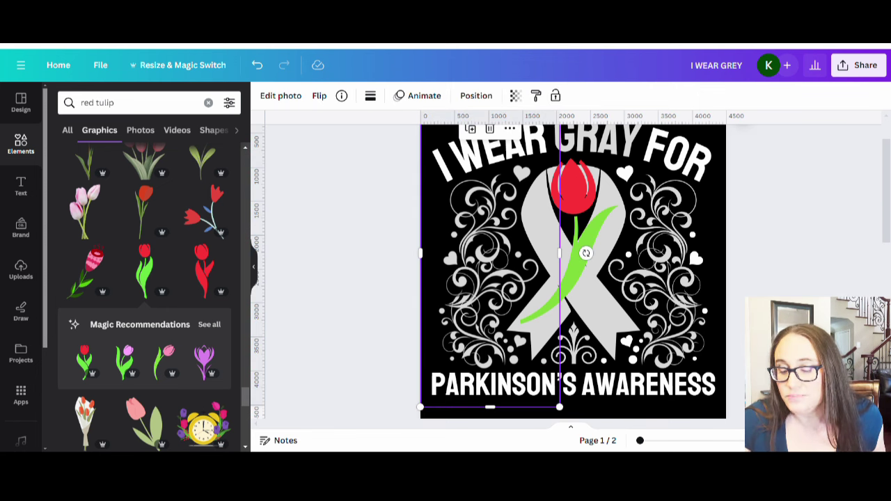
key(Delete)
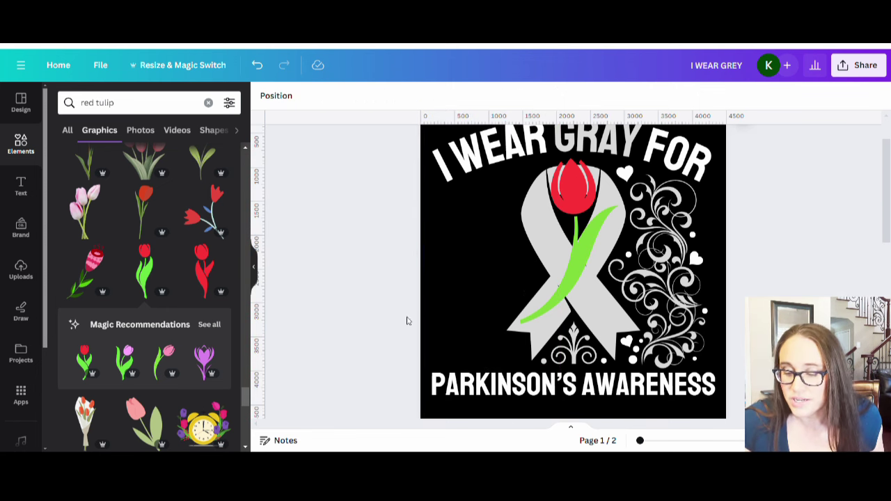
Recolor the dot just left of the small center flourish between the ribbon tails white.
click(547, 366)
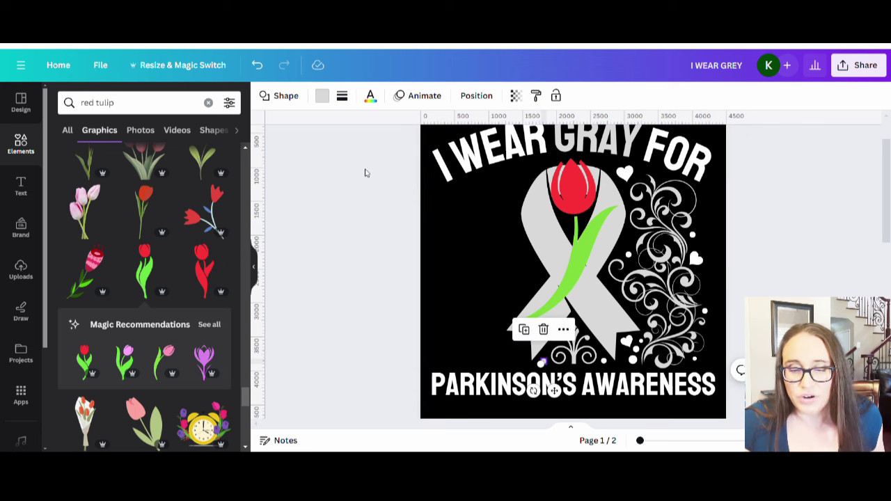
click(322, 97)
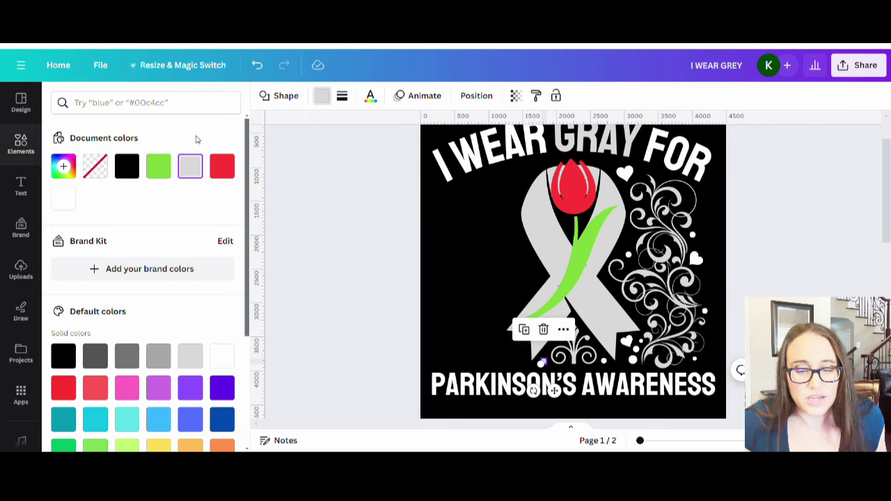
click(69, 204)
click(805, 291)
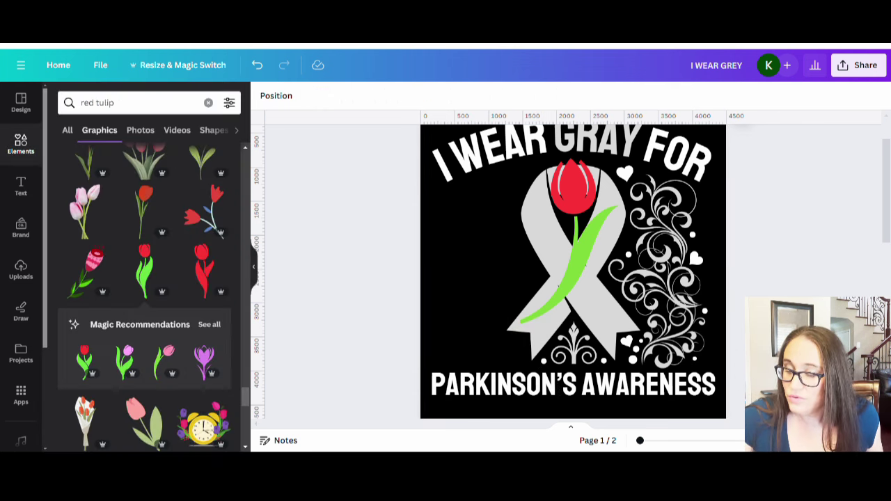
Recolor only the word PARKINSON'S in the bottom text line with the document's light gray.
scroll(570, 271, up, 1)
scroll(571, 272, down, 1)
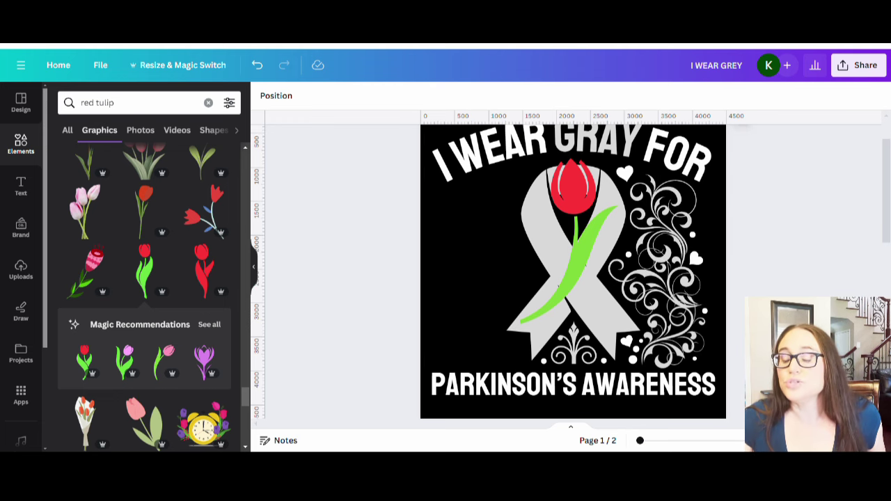
click(564, 390)
drag(577, 385, 433, 385)
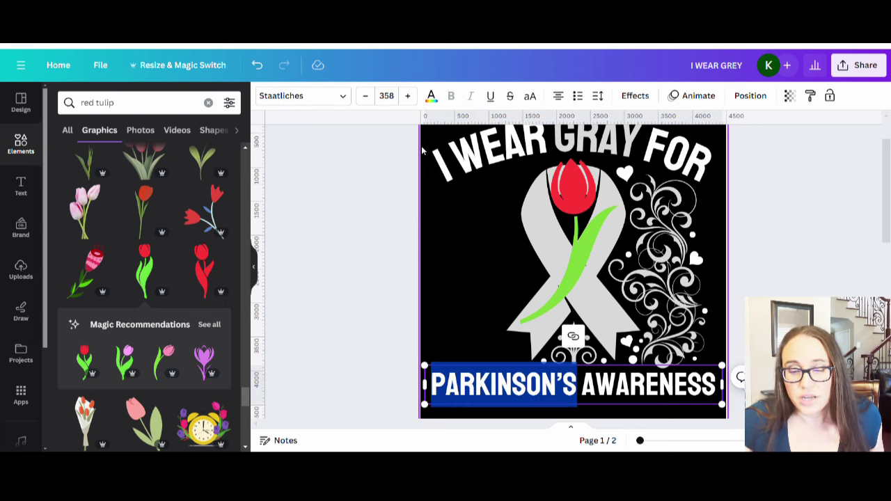
click(431, 95)
click(167, 165)
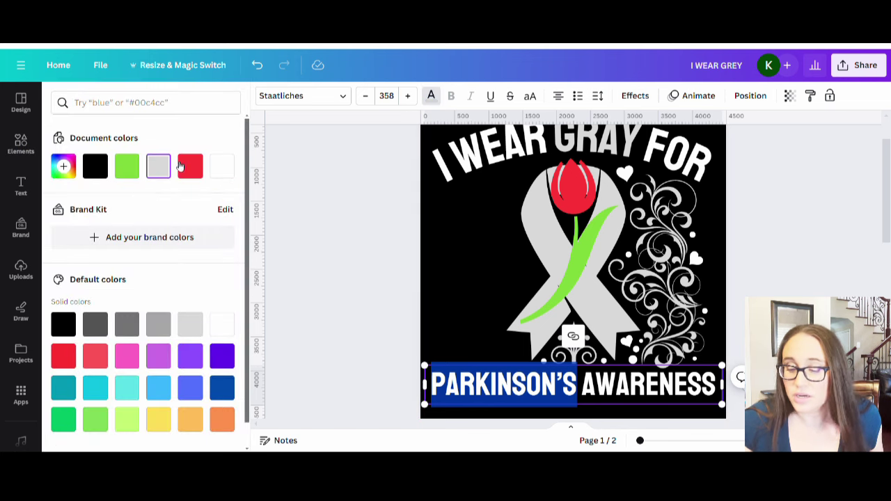
click(740, 307)
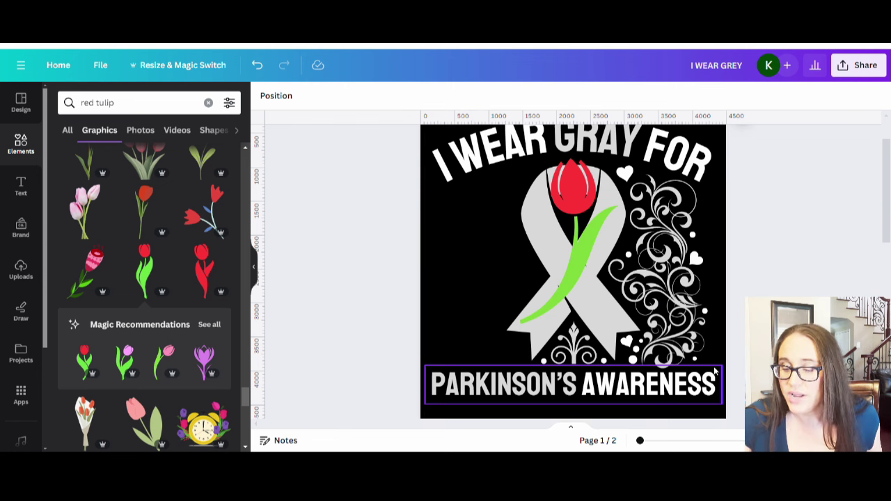
Try a medium gray on three right-flourish dots: above the outer heart, beside the ribbon, and on the lower outer edge.
click(689, 238)
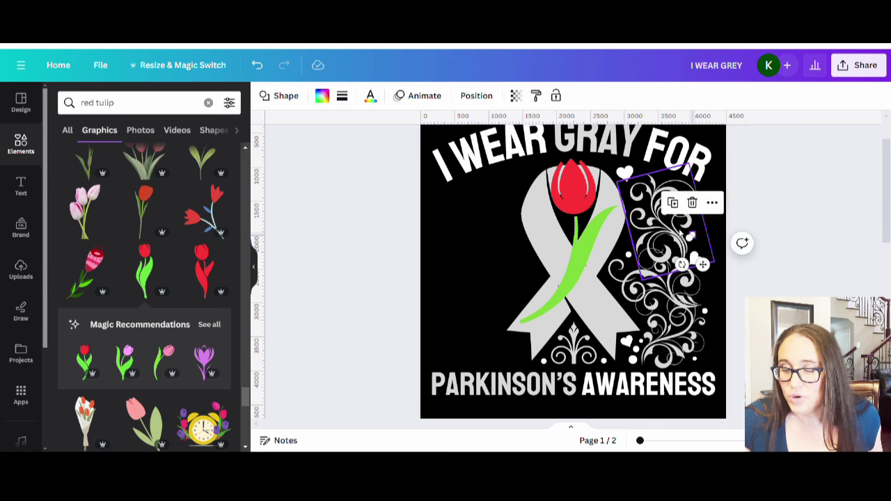
click(321, 96)
click(158, 356)
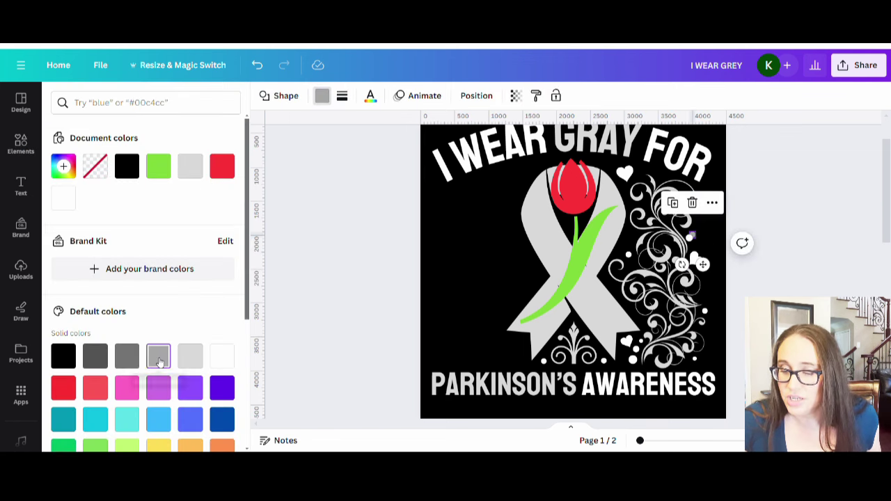
click(626, 256)
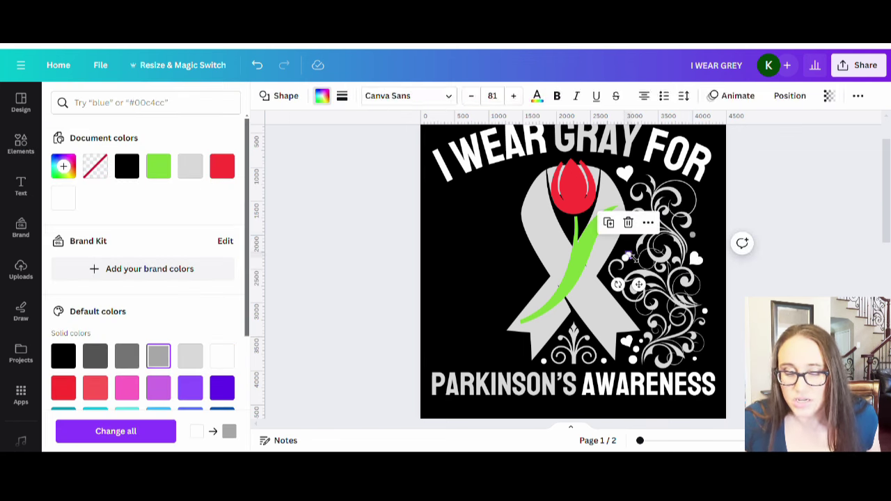
click(169, 366)
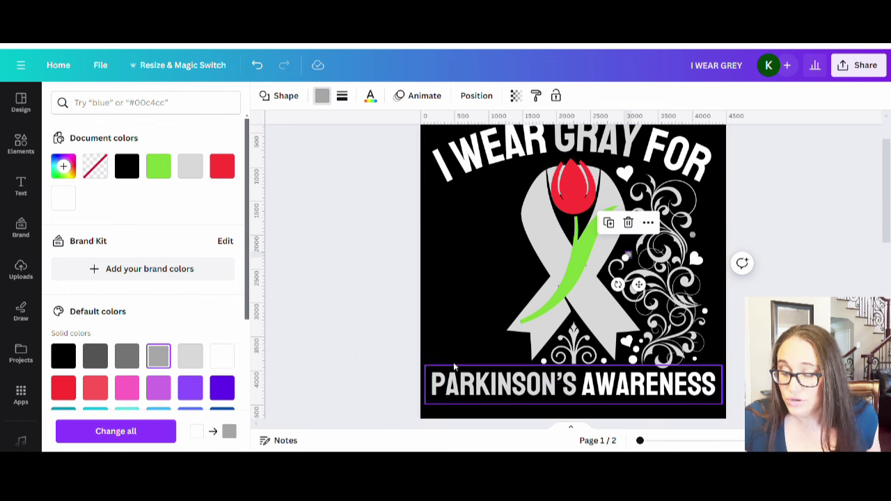
click(712, 317)
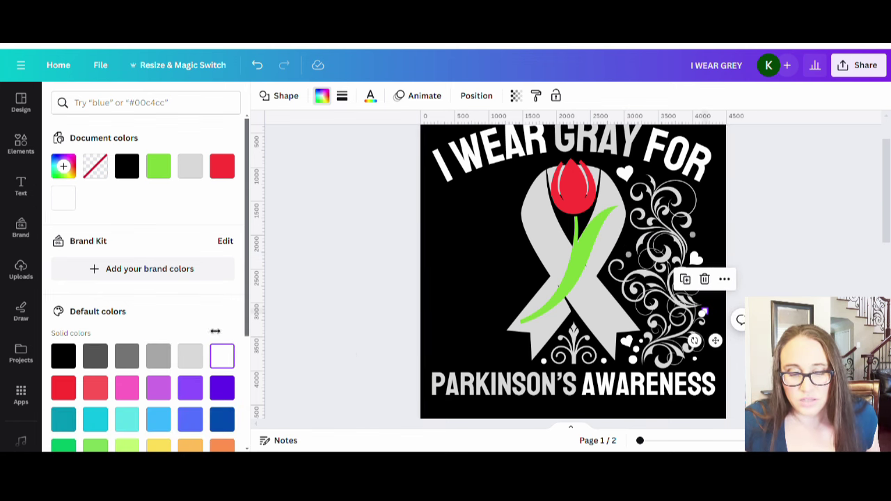
click(158, 355)
key(Escape)
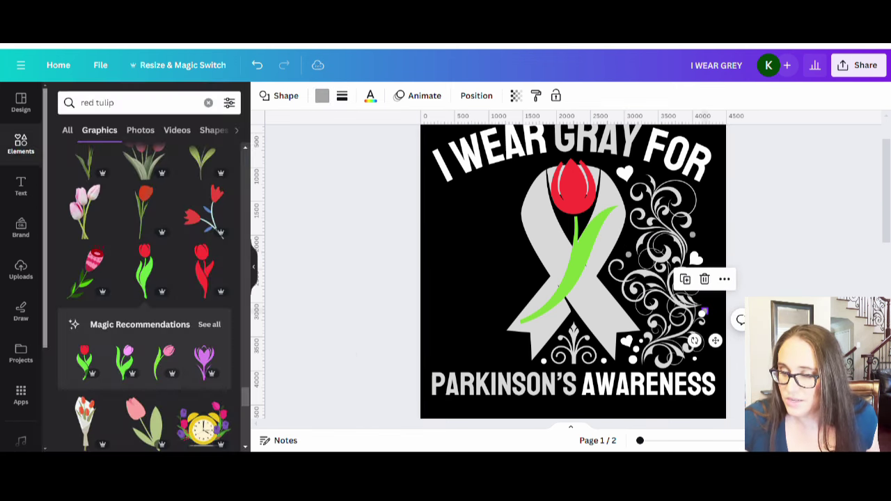
key(Escape)
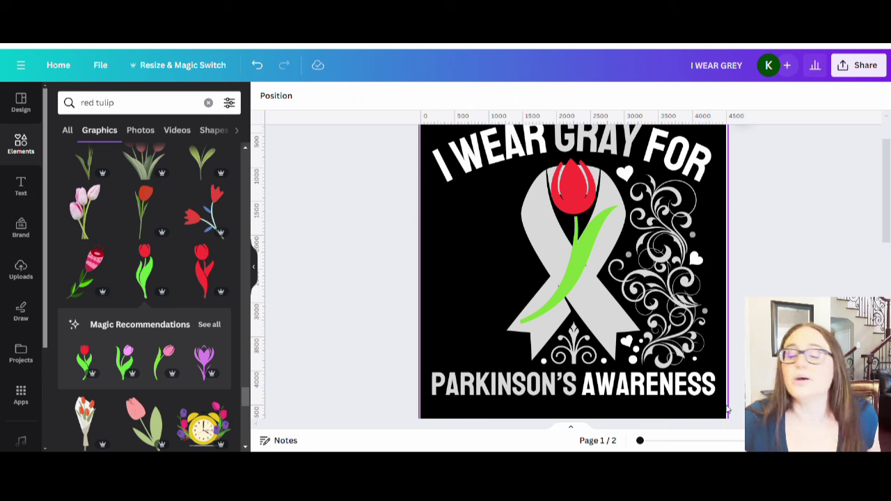
Try a darker gray on the dot above the right flourish's outer heart.
click(693, 236)
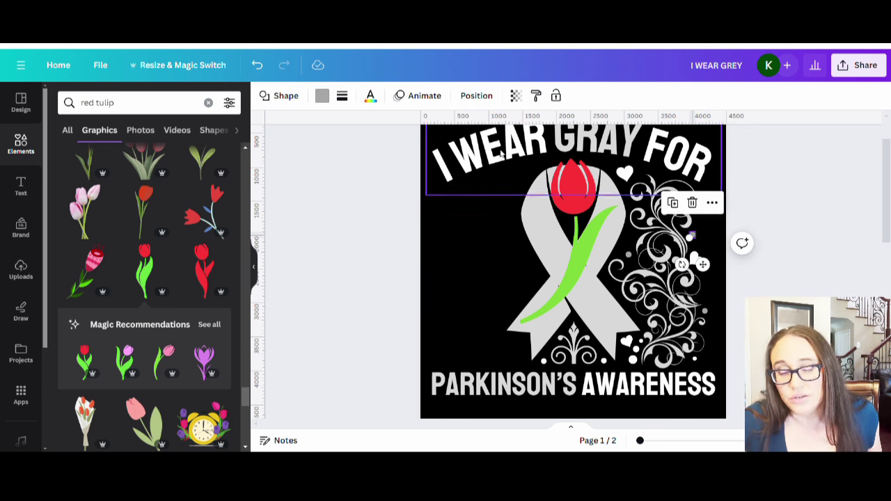
click(322, 96)
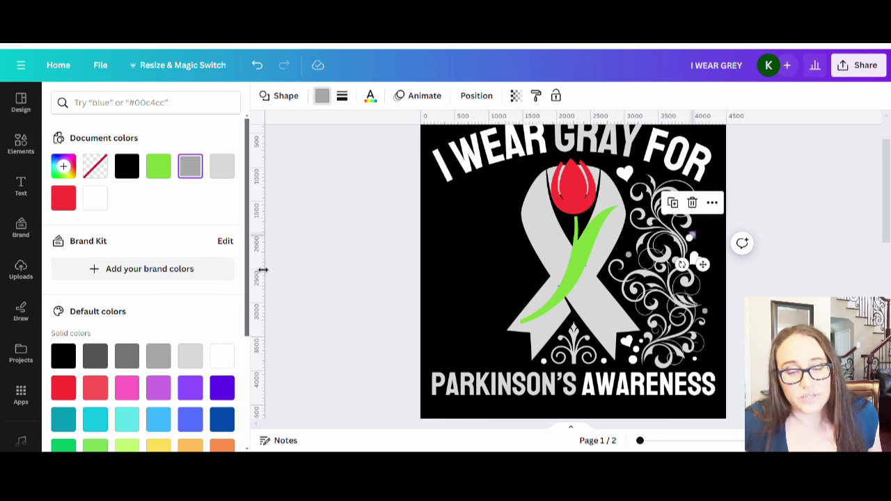
click(127, 356)
key(Escape)
key(Escape)
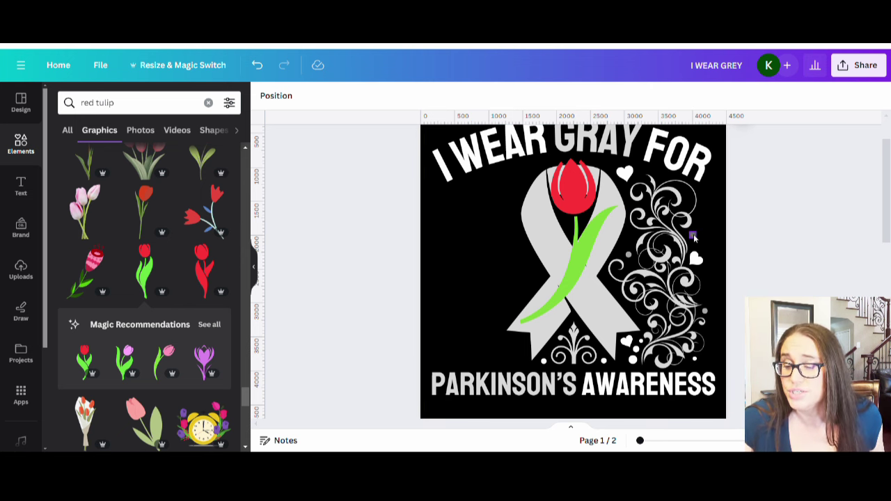
Recolor the gray dots of the right flourish on page 1 back to white.
click(693, 237)
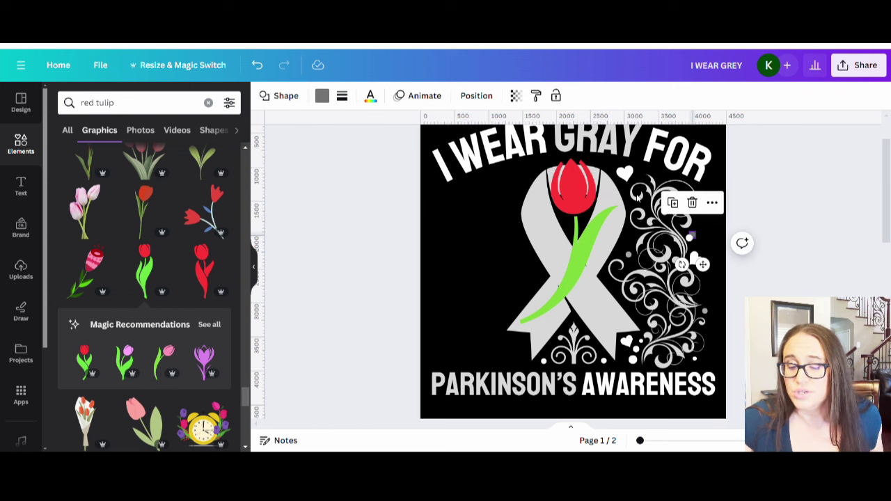
click(324, 98)
click(126, 198)
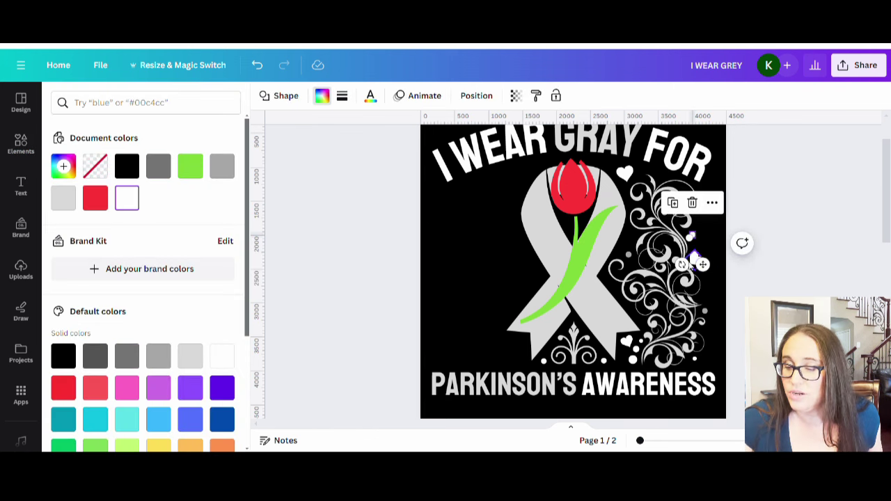
click(672, 334)
click(127, 198)
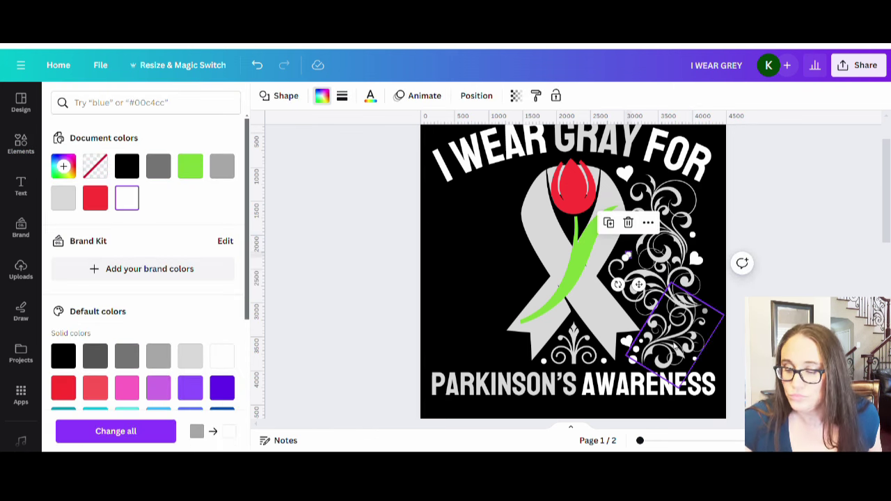
key(Escape)
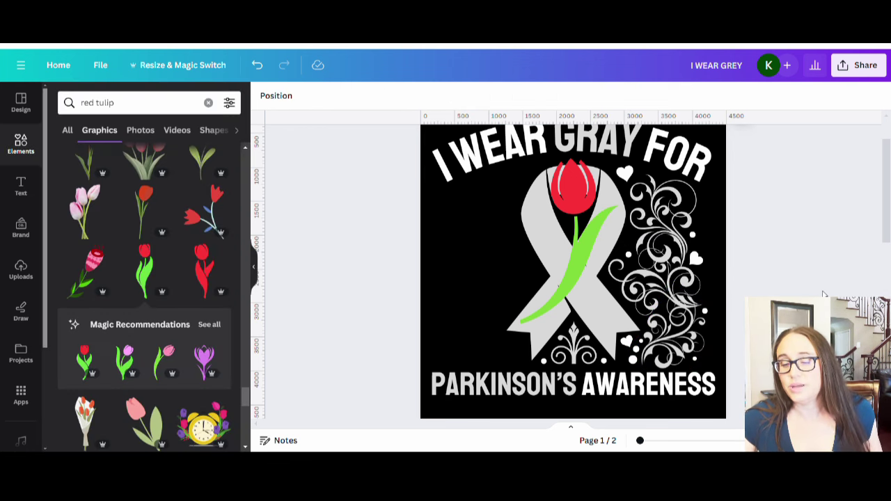
On page 2, recolor the flourish's lower inner heart and its top heart white.
scroll(640, 284, down, 5)
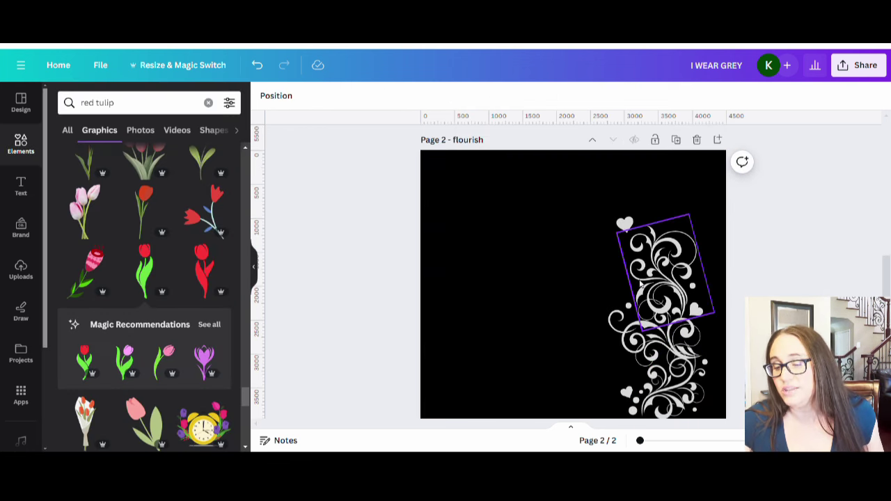
scroll(651, 240, down, 2)
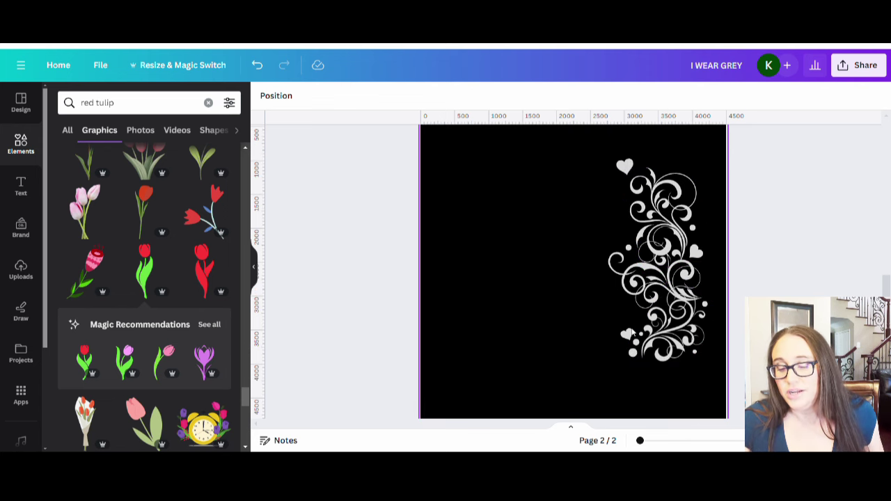
click(628, 336)
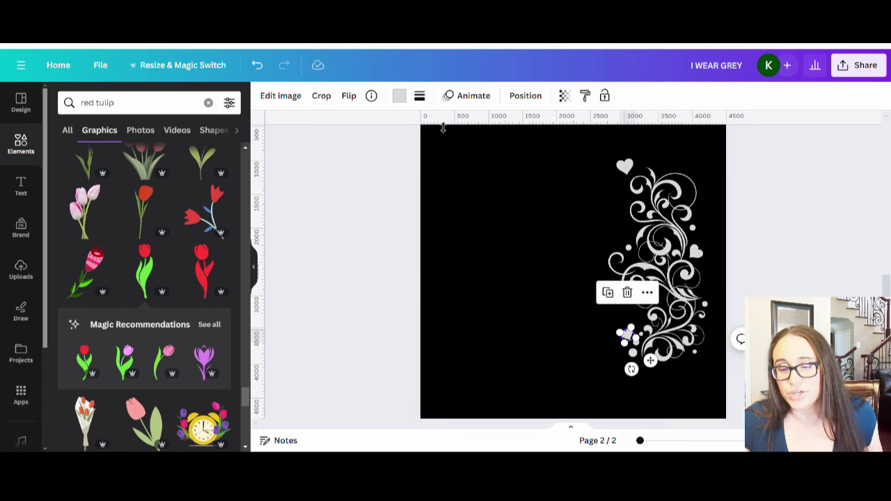
click(398, 95)
click(222, 324)
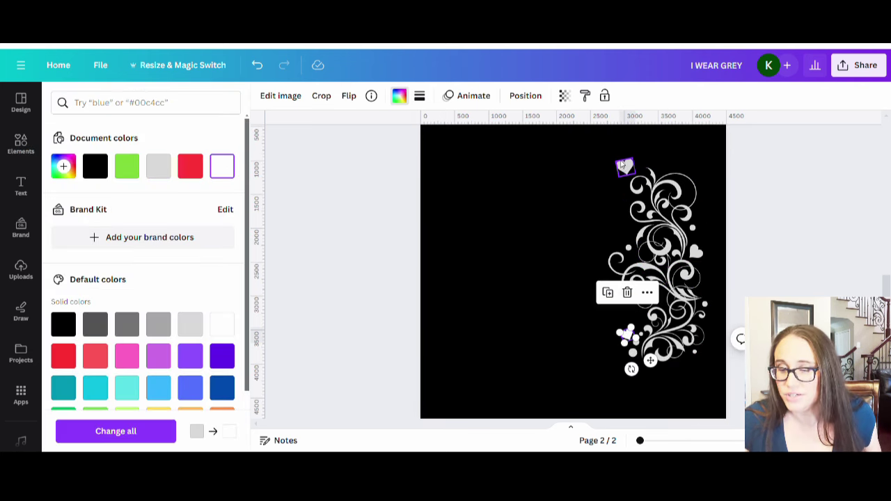
click(623, 165)
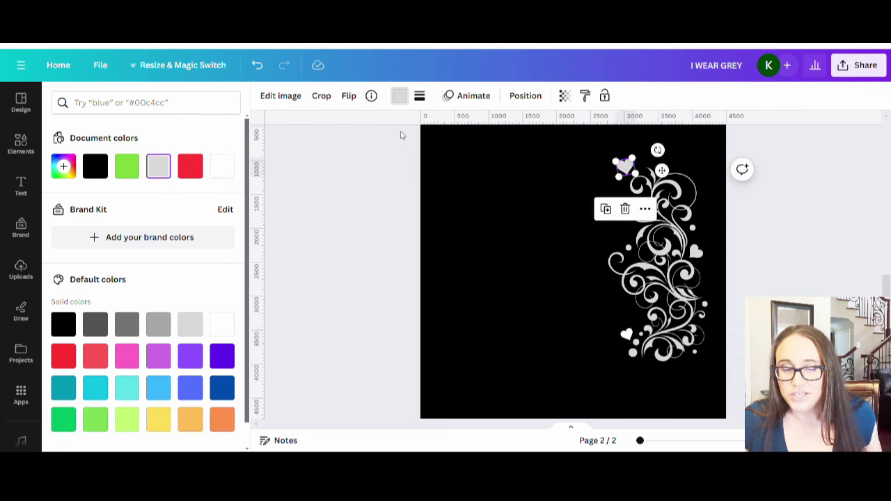
click(222, 167)
Recolor page 2's inner middle dot, the dot above the outer heart, the outer heart and the dot below it white.
click(629, 251)
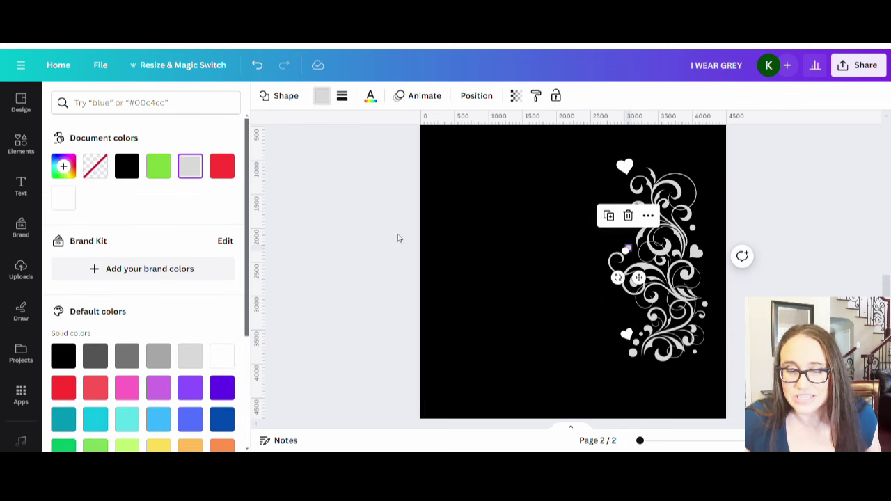
click(63, 199)
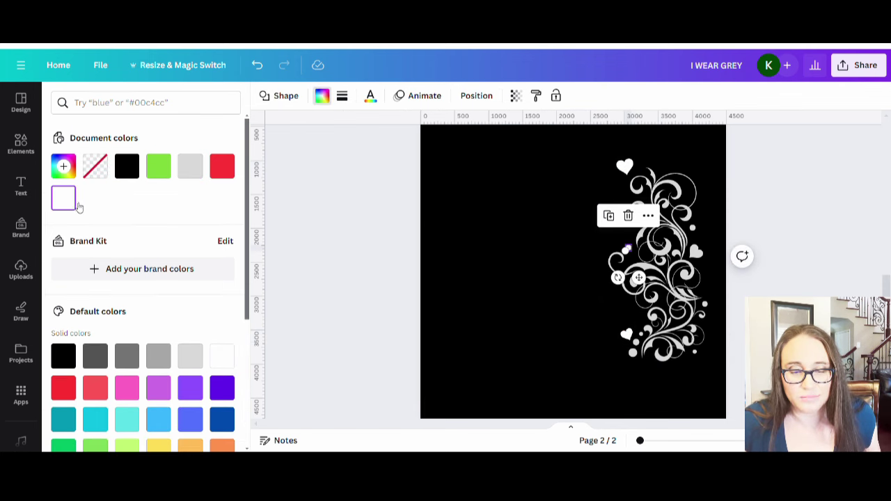
click(693, 229)
click(63, 199)
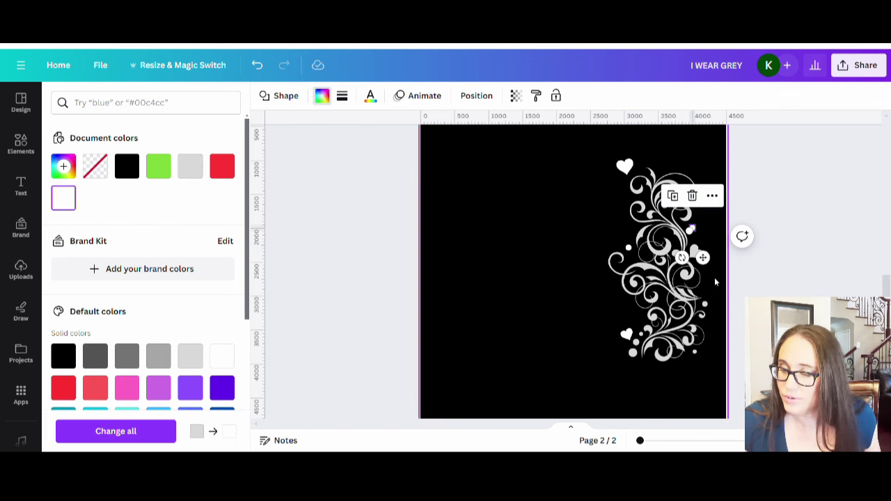
click(698, 256)
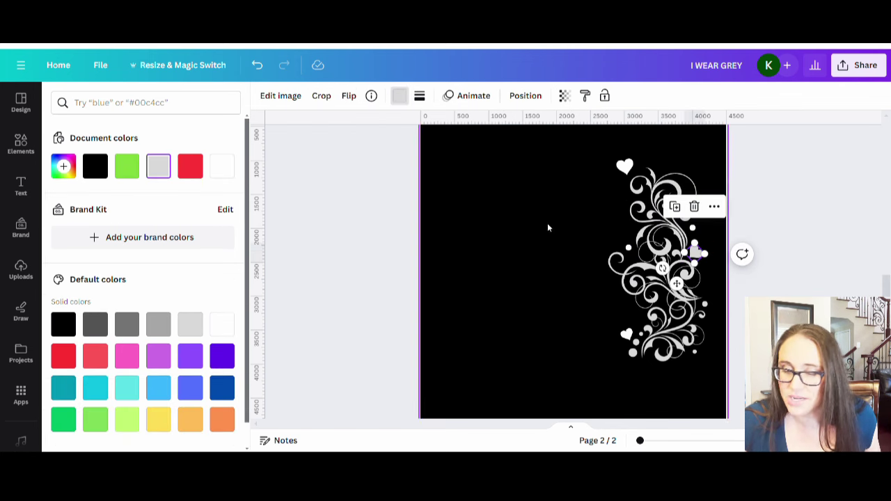
click(222, 166)
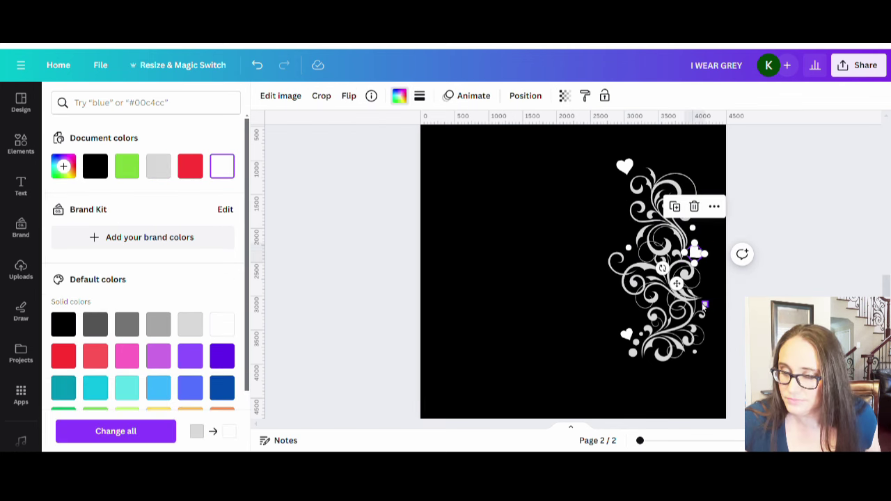
click(705, 306)
Move the flourish image with white hearts and dots over the artwork on page 2.
drag(422, 285, 443, 289)
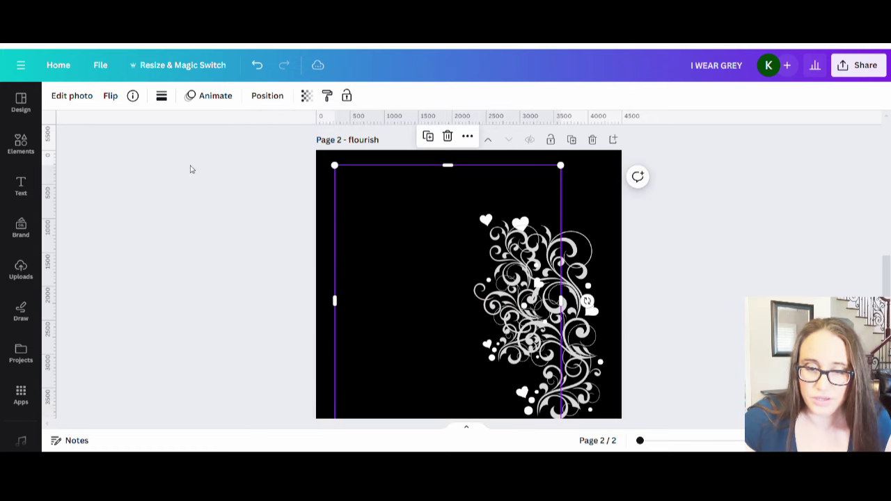
Flip the flourish image horizontally on page 2, align it to the page's left edge and enlarge it to the full page width.
click(111, 96)
click(155, 129)
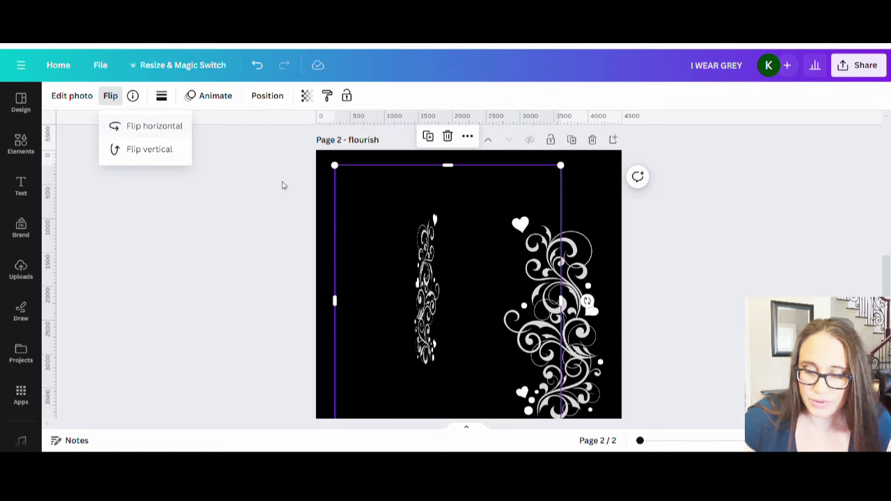
mouse_move(430, 304)
mouse_down()
mouse_move(424, 290)
mouse_move(411, 290)
mouse_move(432, 304)
mouse_move(429, 287)
mouse_up()
scroll(417, 292, down, 3)
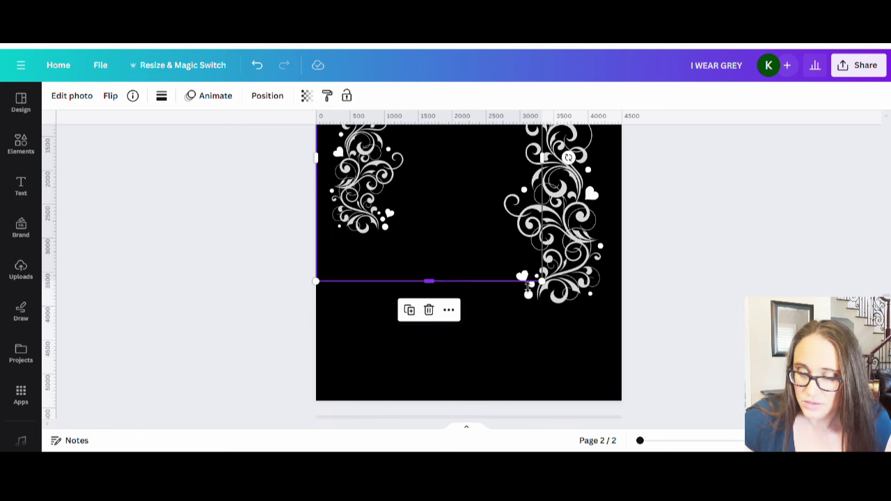
drag(547, 286, 624, 379)
scroll(605, 359, up, 3)
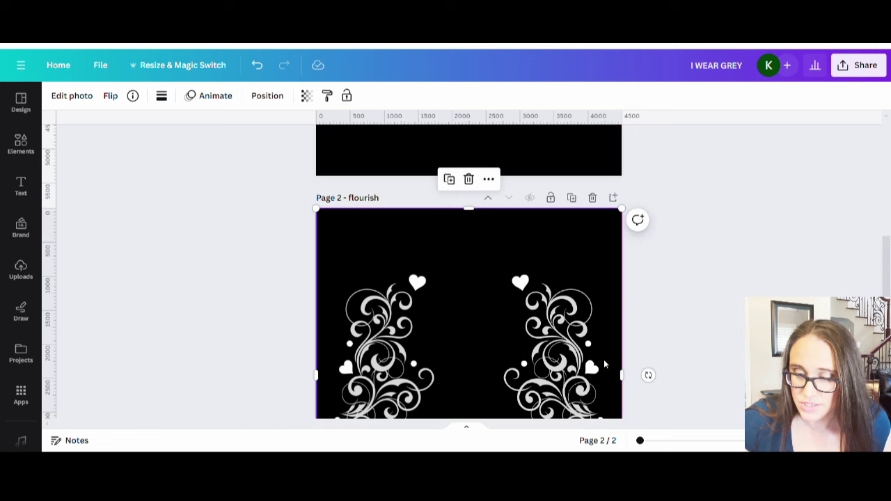
scroll(604, 354, down, 3)
Crop the flipped flourish image on page 2 to slightly less than the page's left half and trim the empty area below the flourish.
drag(628, 208, 462, 208)
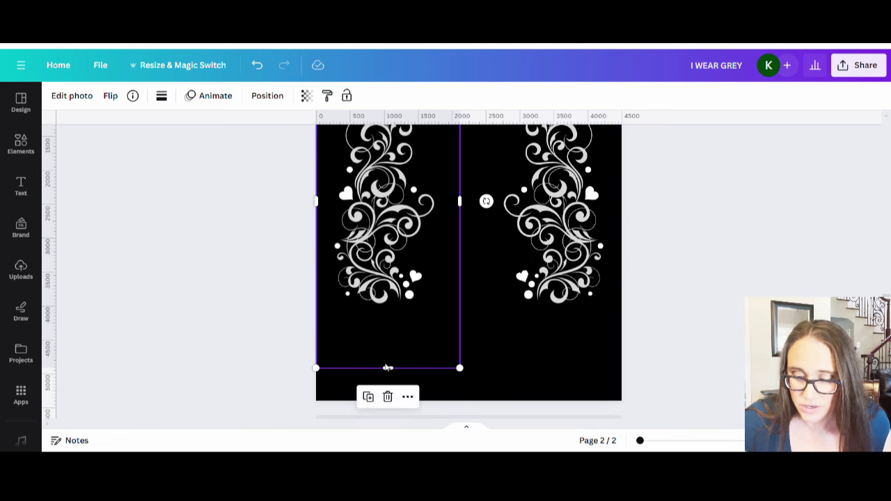
drag(391, 371, 388, 323)
scroll(465, 376, up, 3)
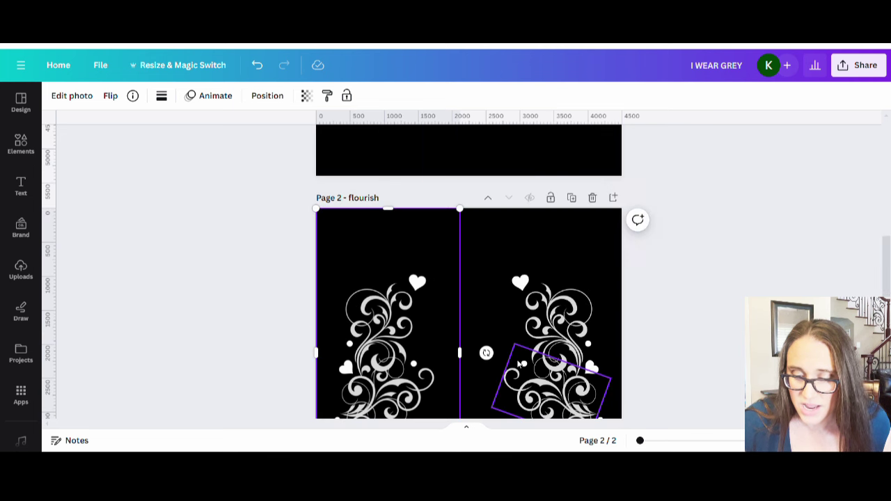
Move the cropped flourish image to the left side of the ribbon on page 1, mirroring the right flourish.
scroll(465, 375, up, 3)
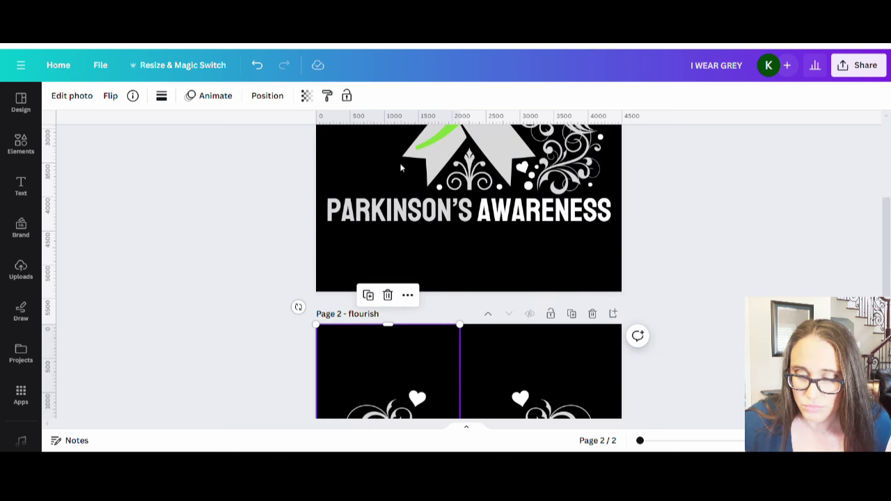
drag(389, 416, 375, 281)
click(718, 295)
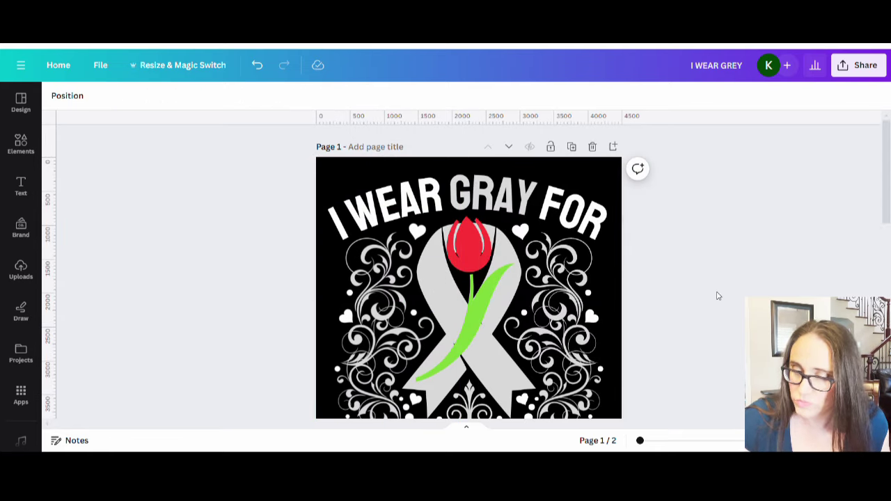
scroll(717, 295, down, 2)
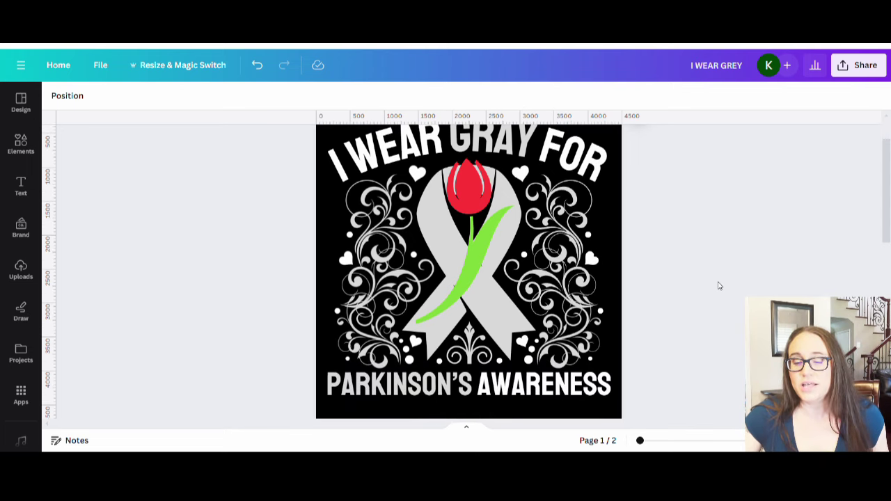
scroll(720, 286, up, 2)
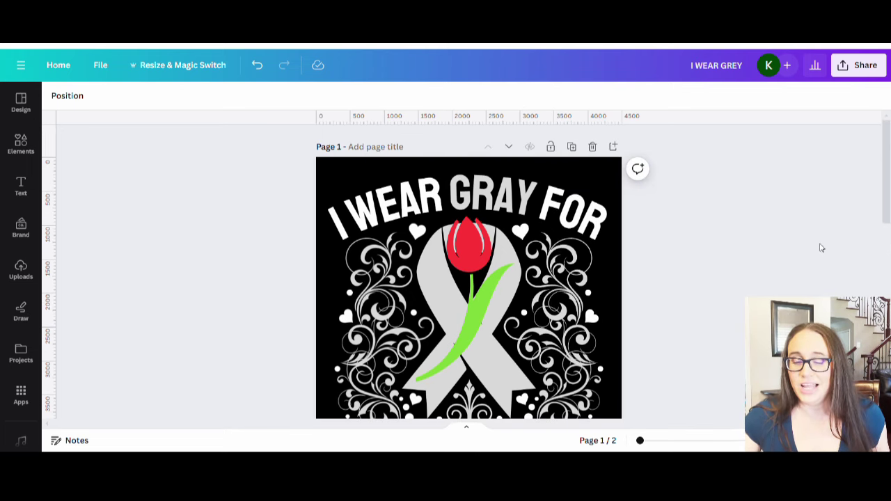
scroll(816, 237, down, 2)
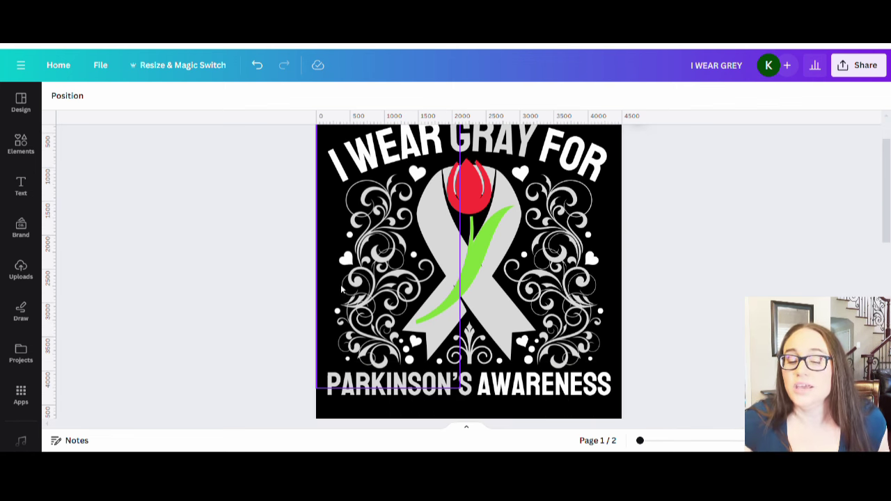
scroll(882, 292, up, 2)
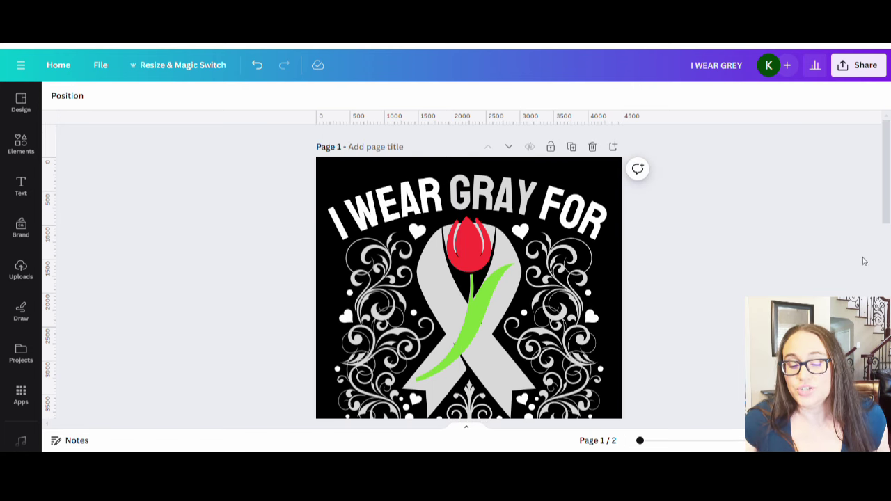
scroll(722, 365, down, 2)
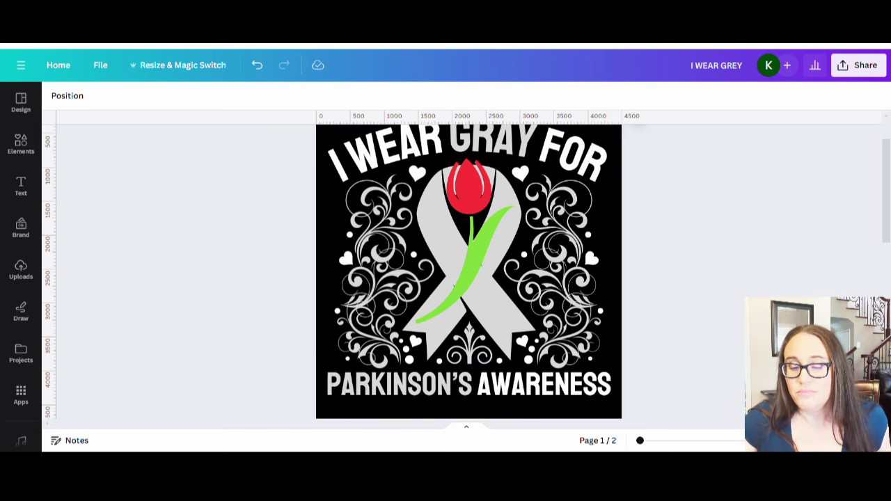
Recolor the tulip's green stem and leaf on page 1, trying light green before settling on dark gray.
scroll(479, 319, up, 1)
click(478, 315)
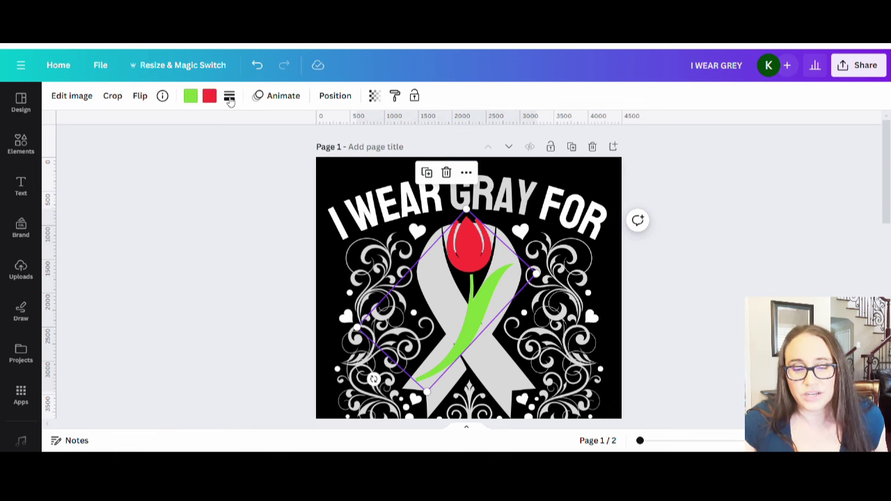
click(190, 96)
scroll(166, 358, down, 3)
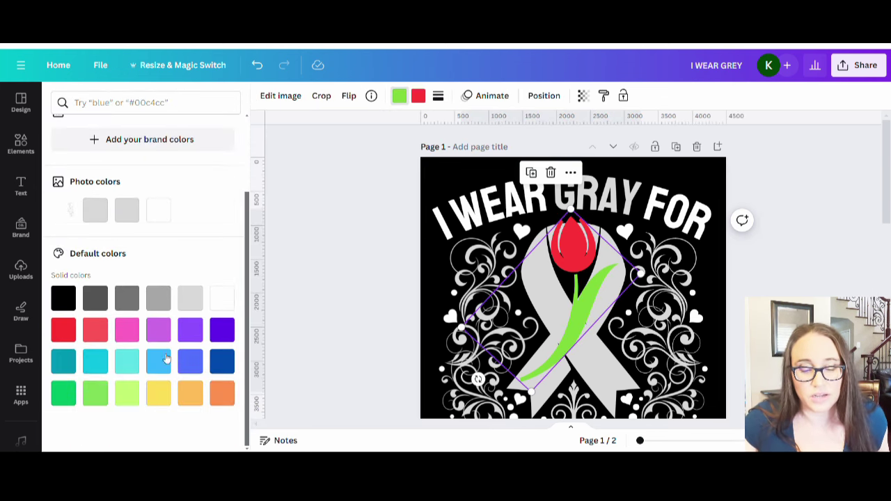
click(123, 402)
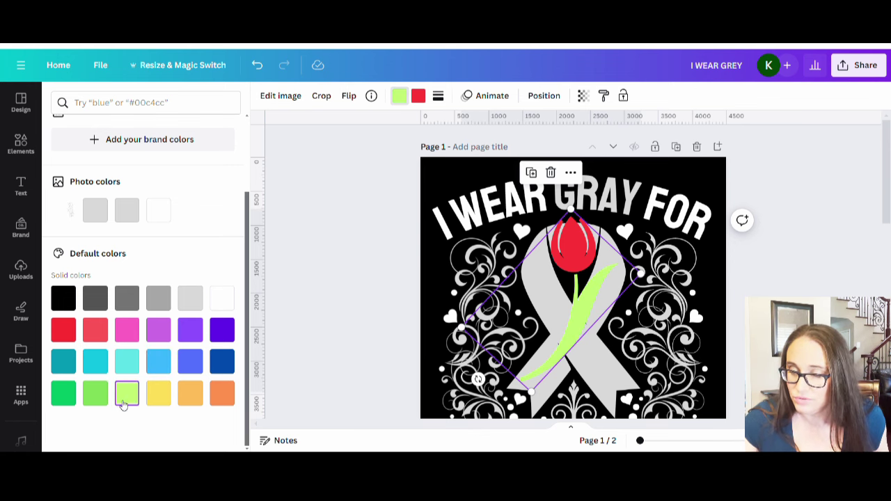
click(97, 397)
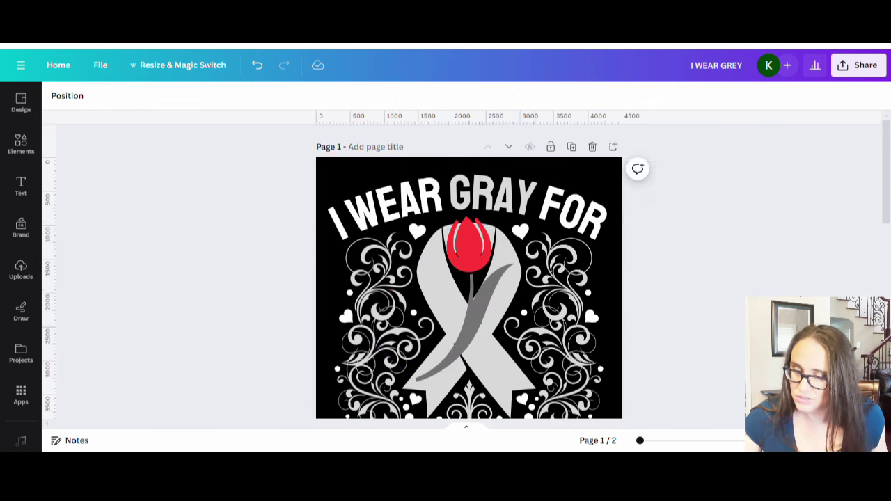
scroll(711, 272, down, 2)
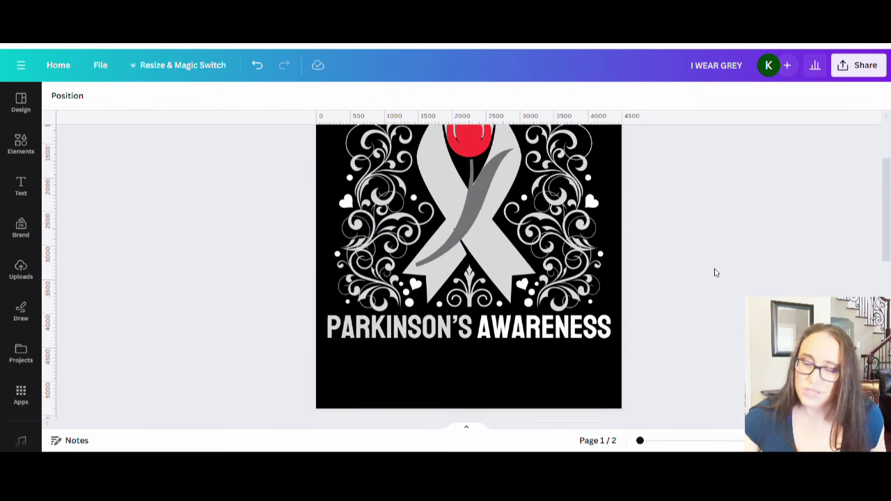
scroll(712, 274, up, 1)
scroll(728, 272, up, 1)
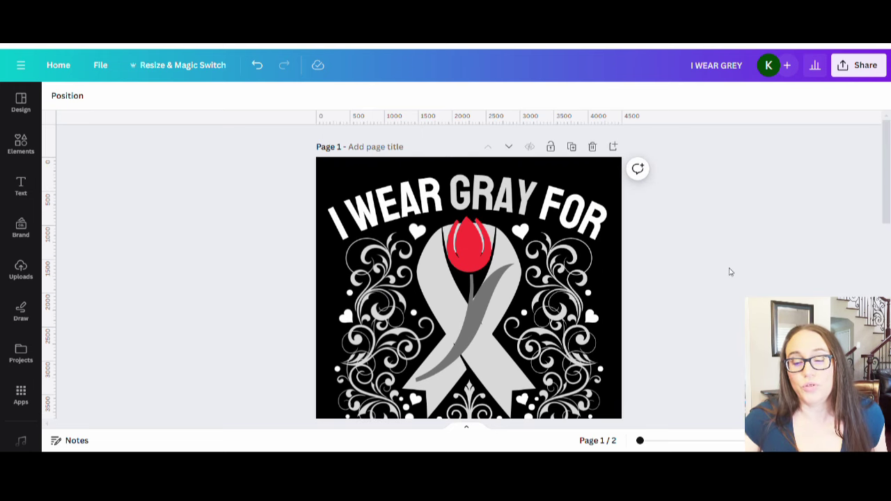
Adjust the tulip's position over the ribbon and enlarge it slightly.
click(475, 327)
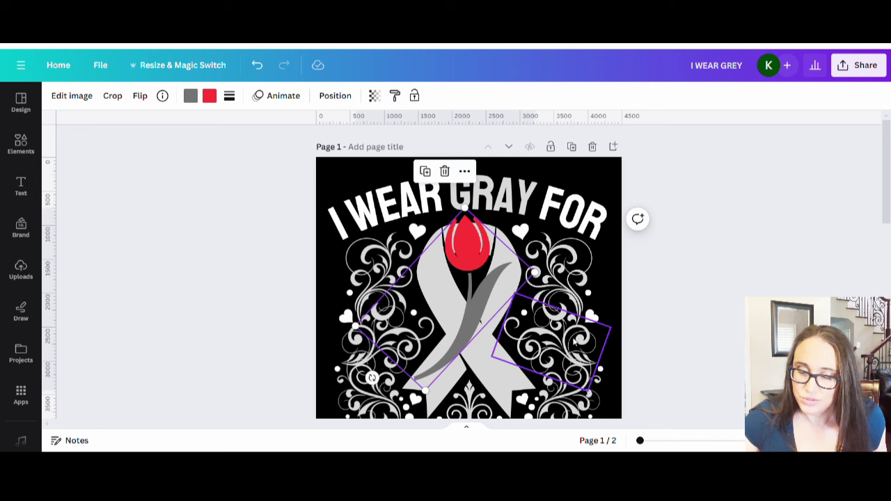
click(682, 337)
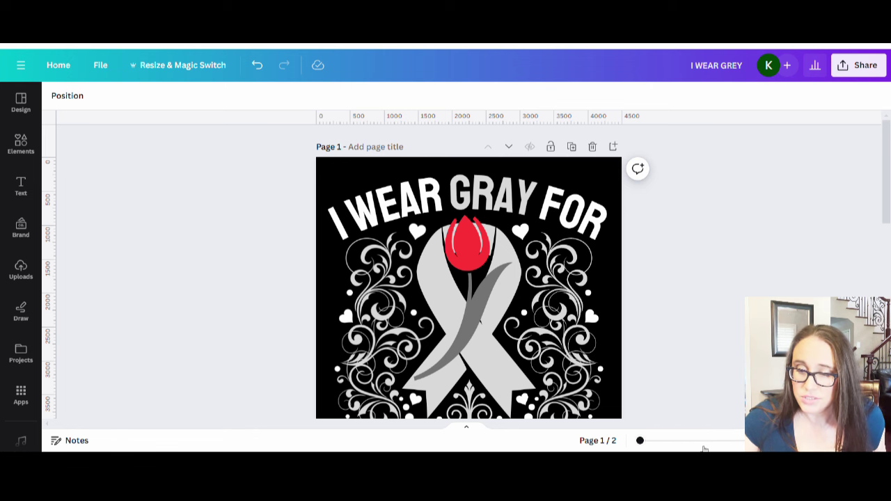
click(376, 373)
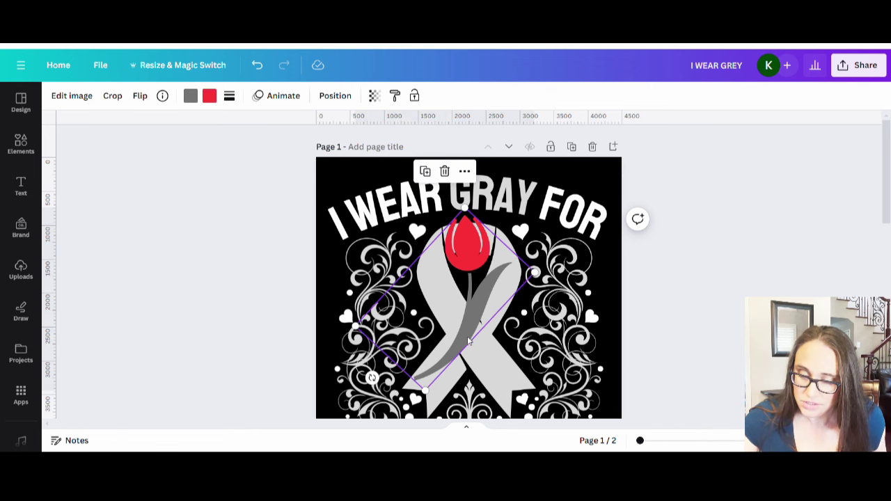
drag(534, 273, 549, 278)
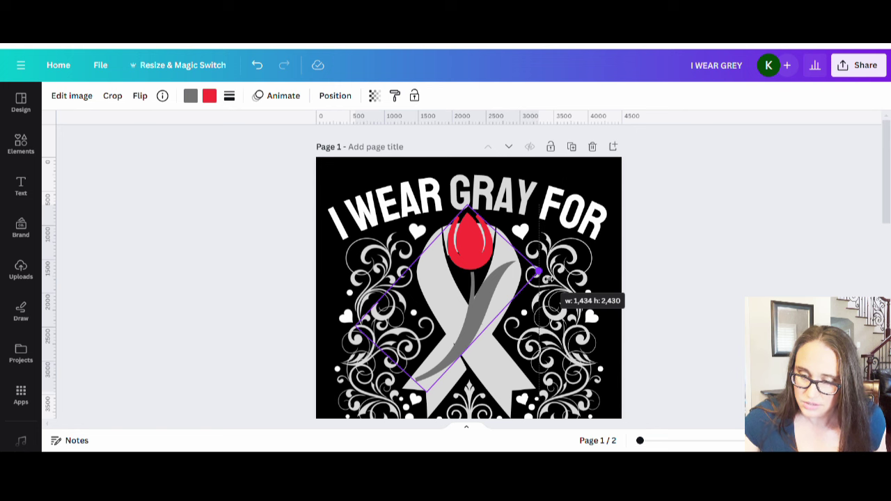
mouse_move(549, 278)
mouse_down()
mouse_move(540, 276)
mouse_move(547, 279)
mouse_up()
click(686, 316)
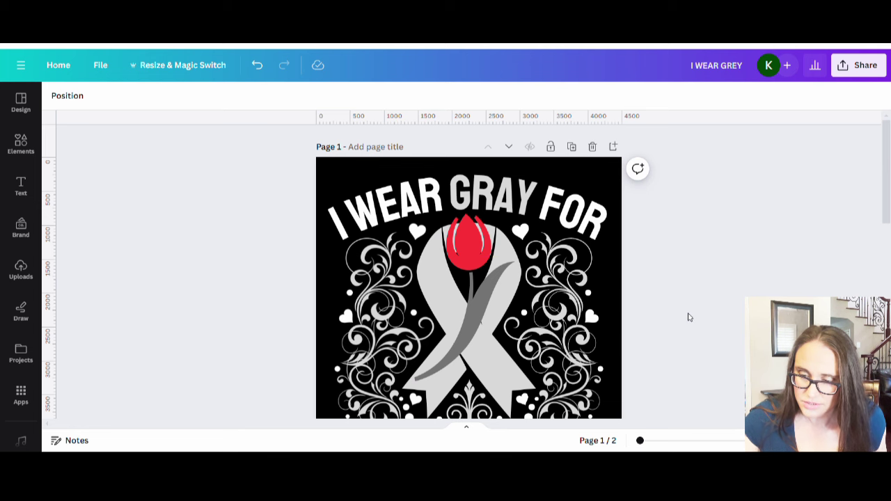
scroll(692, 313, down, 1)
scroll(694, 312, up, 1)
scroll(698, 311, down, 1)
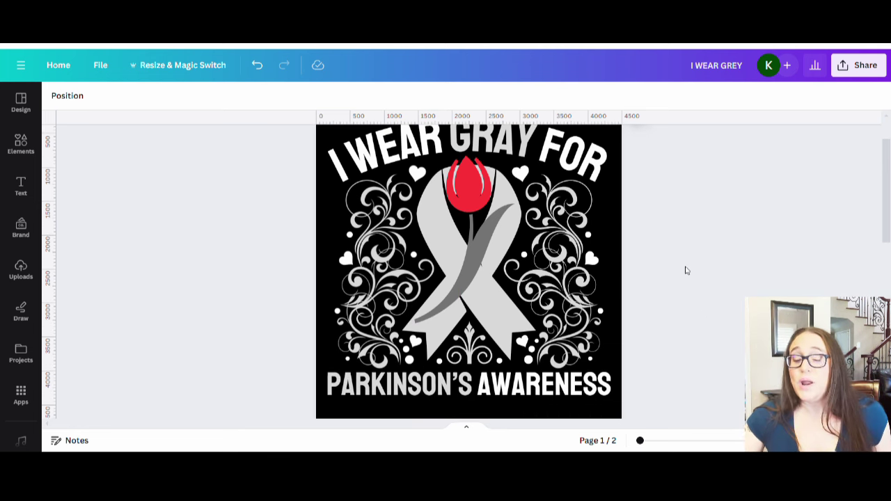
Try white for the tulip's stem and leaf, and review the whole design with it.
click(489, 258)
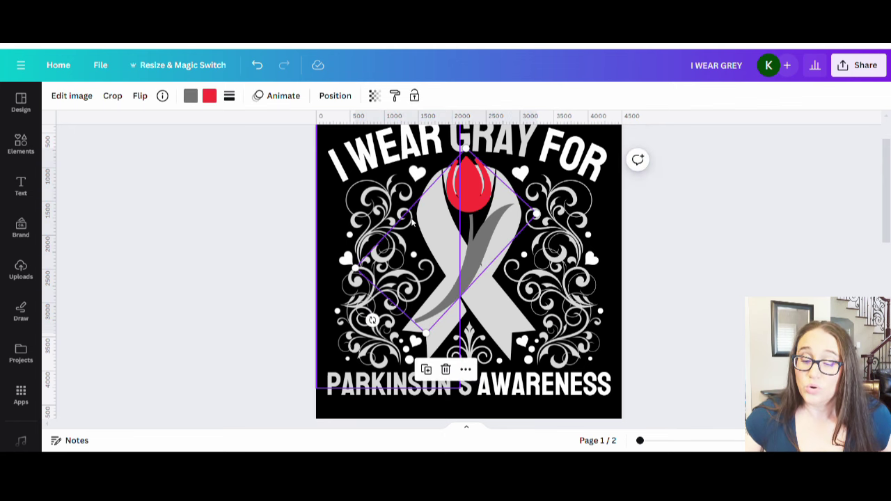
click(191, 95)
click(167, 315)
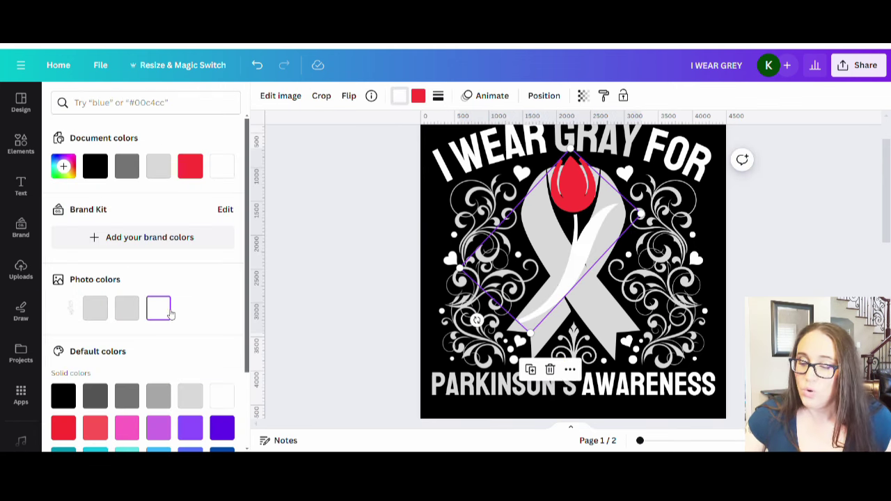
click(729, 292)
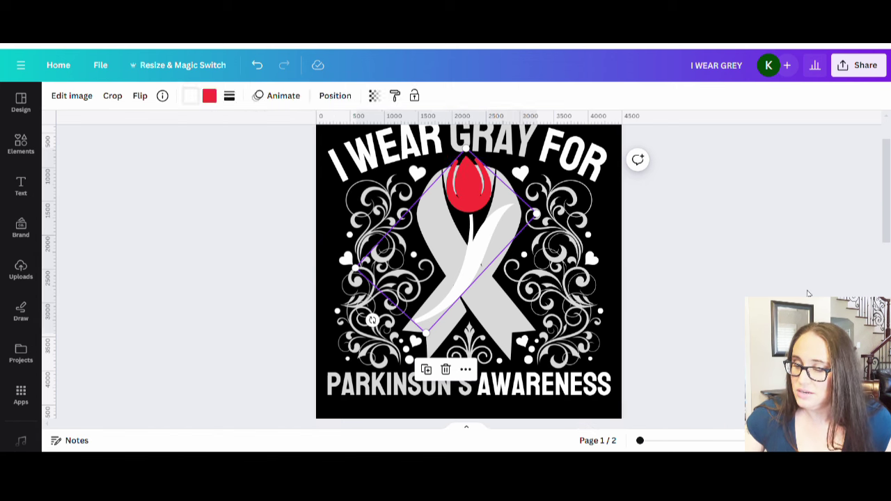
scroll(731, 293, up, 1)
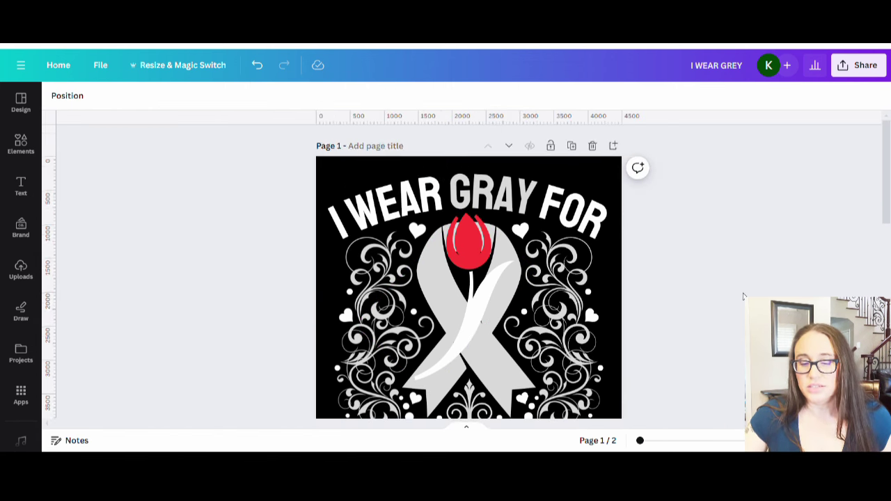
scroll(742, 296, down, 1)
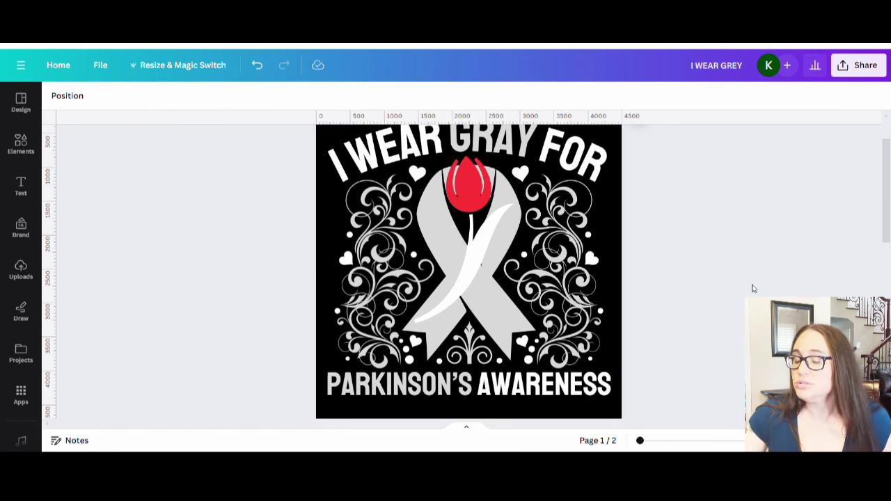
scroll(754, 283, up, 1)
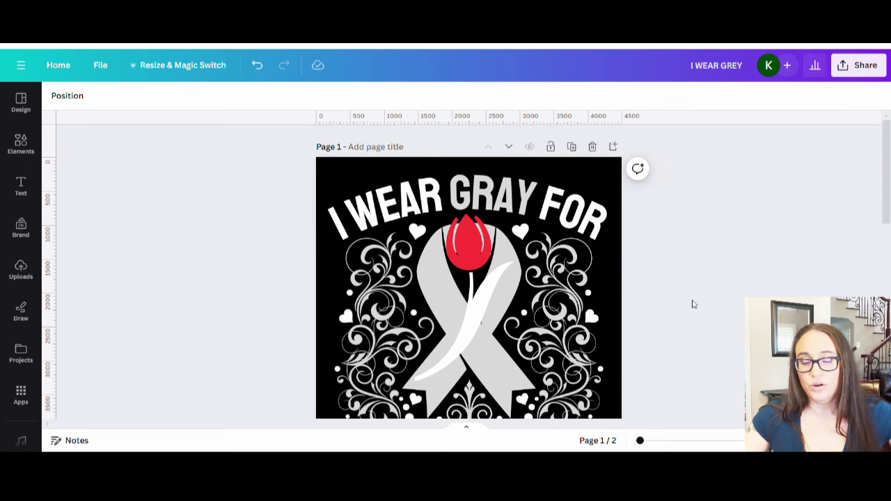
scroll(692, 302, down, 1)
Set the tulip's stem and leaf back to dark gray.
click(468, 277)
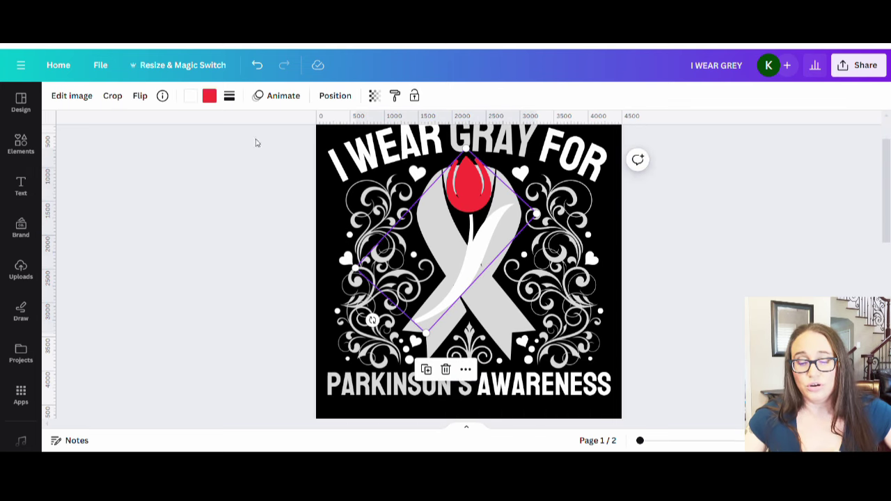
click(190, 95)
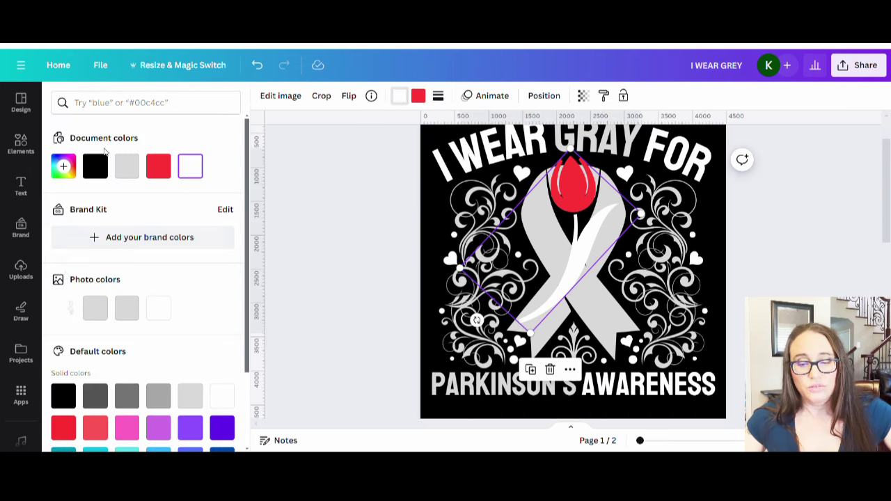
click(132, 396)
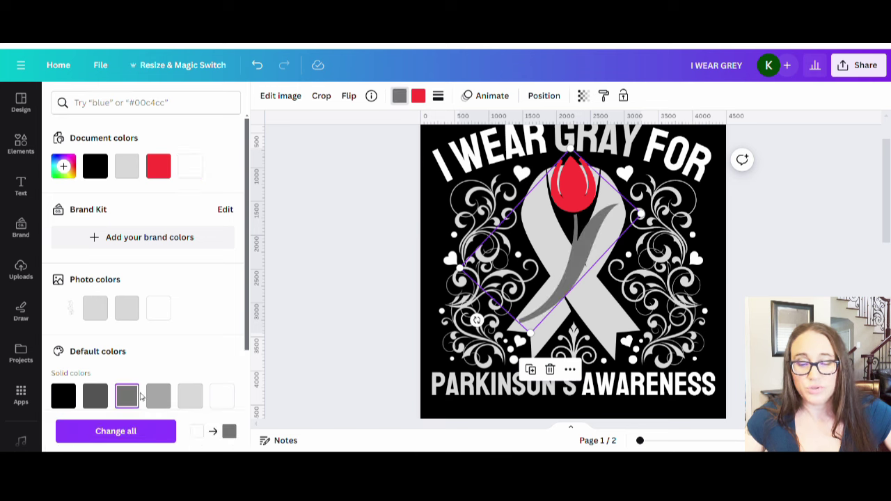
click(761, 288)
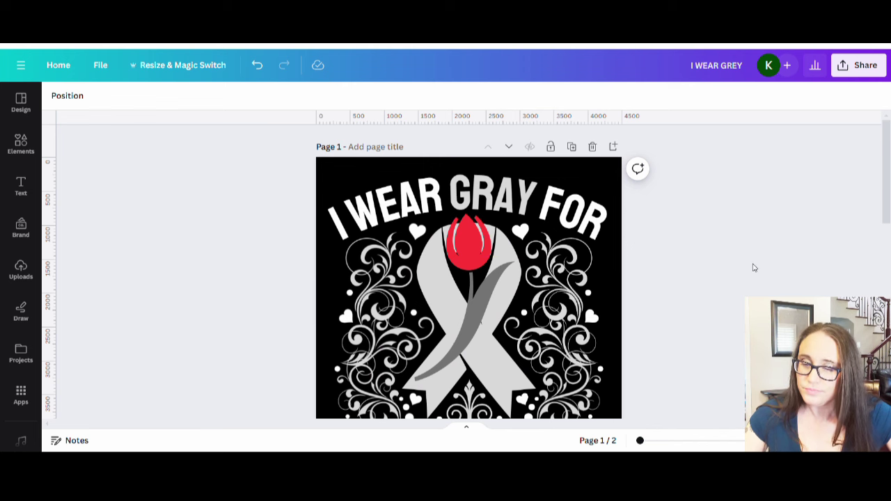
scroll(753, 267, down, 2)
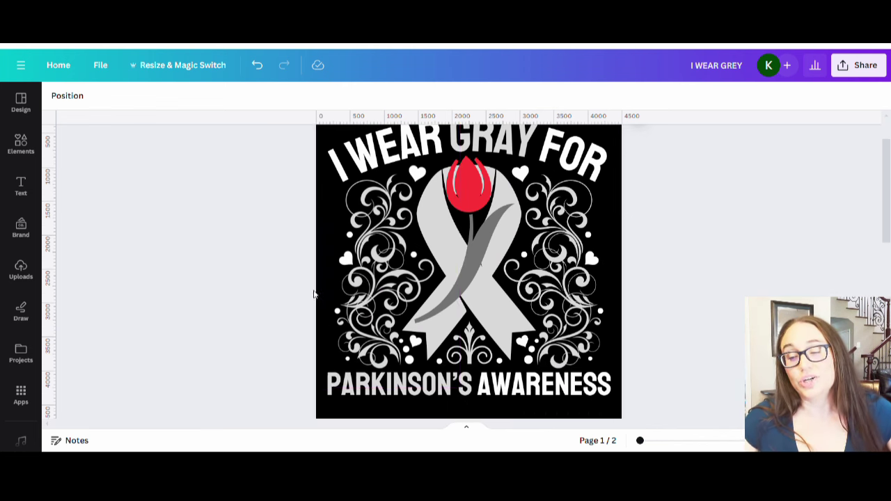
Title page 1 "i wear gray for parkinson's".
scroll(348, 292, up, 2)
click(369, 147)
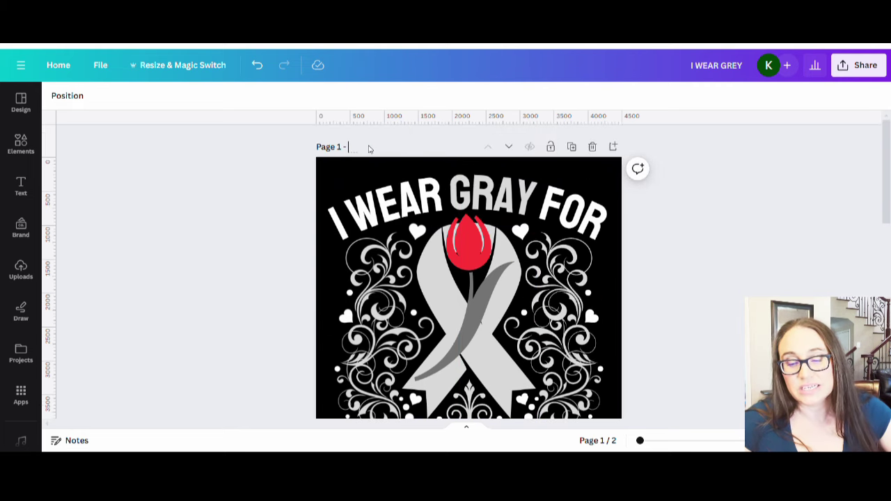
text(i wea)
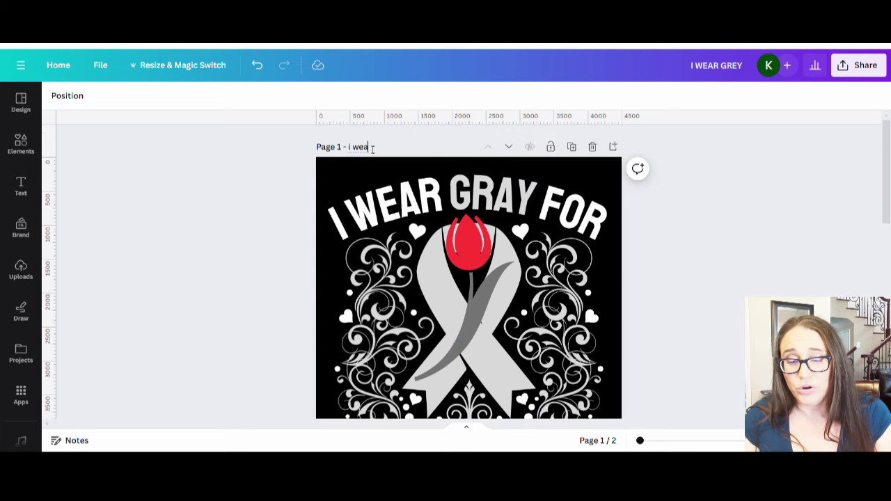
text(r gray for parkinson's)
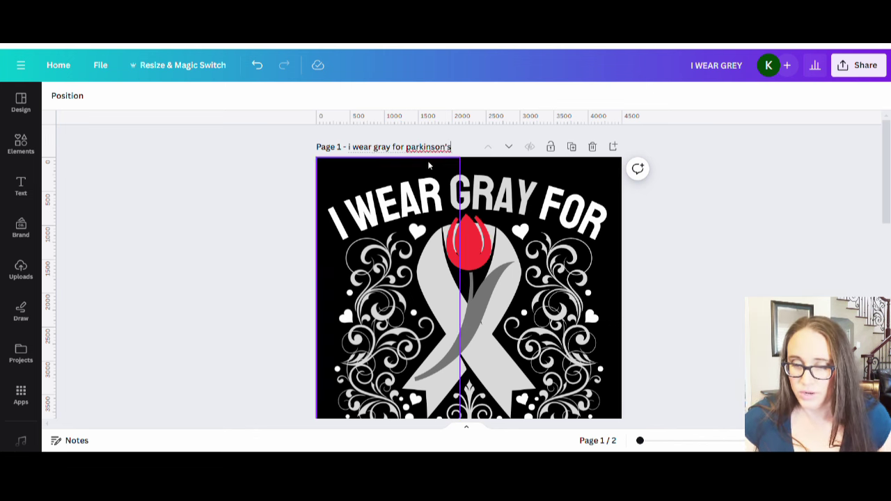
Download only page 1 as a PNG at 4,500 × 5,400 px with a transparent background.
scroll(647, 208, down, 3)
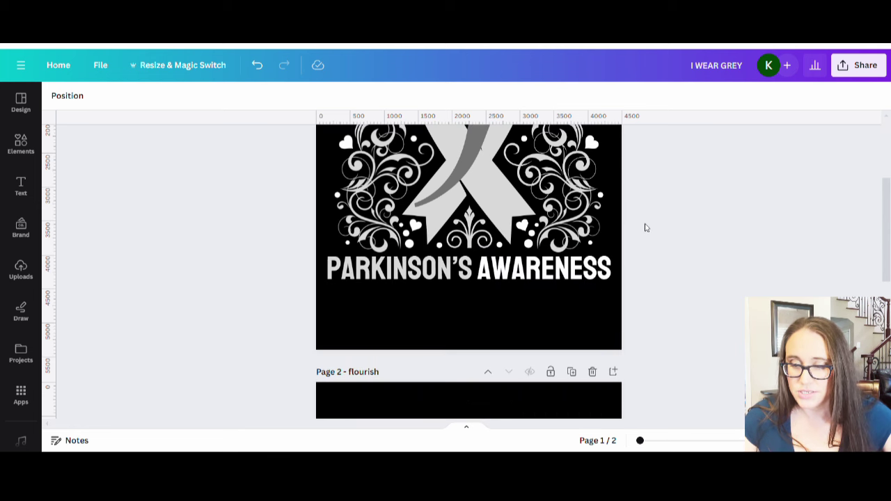
scroll(646, 251, up, 3)
scroll(755, 174, up, 1)
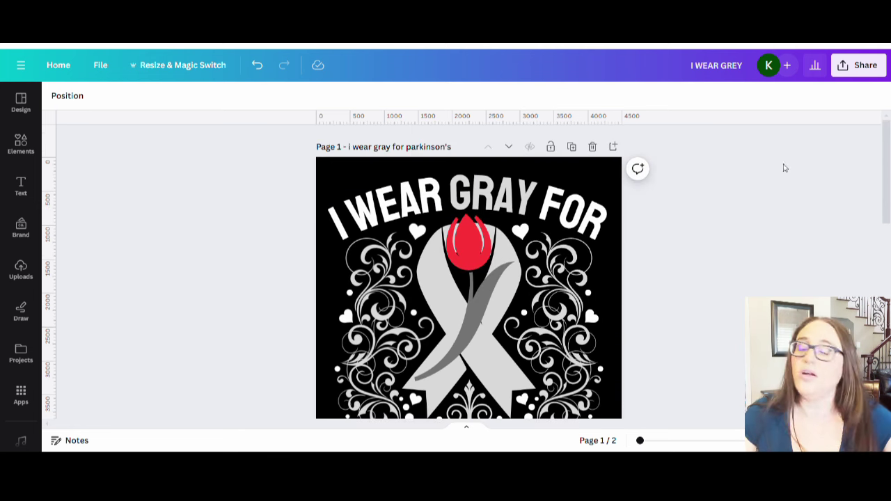
click(859, 64)
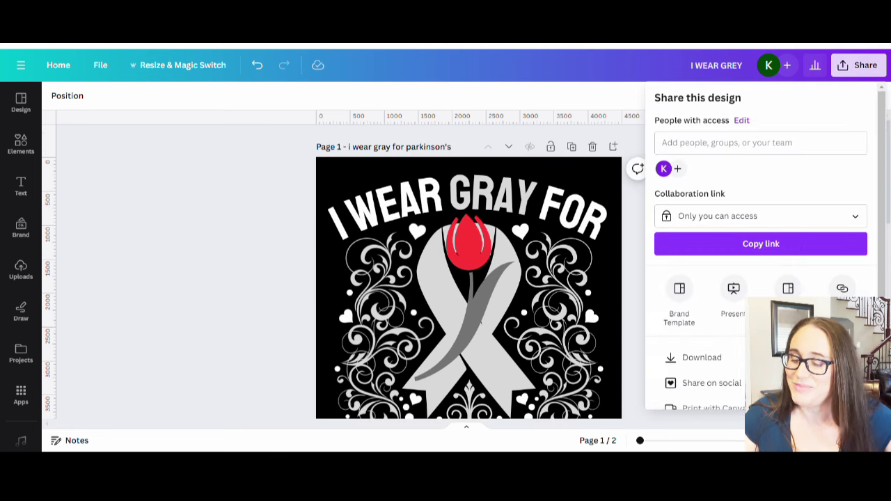
click(701, 357)
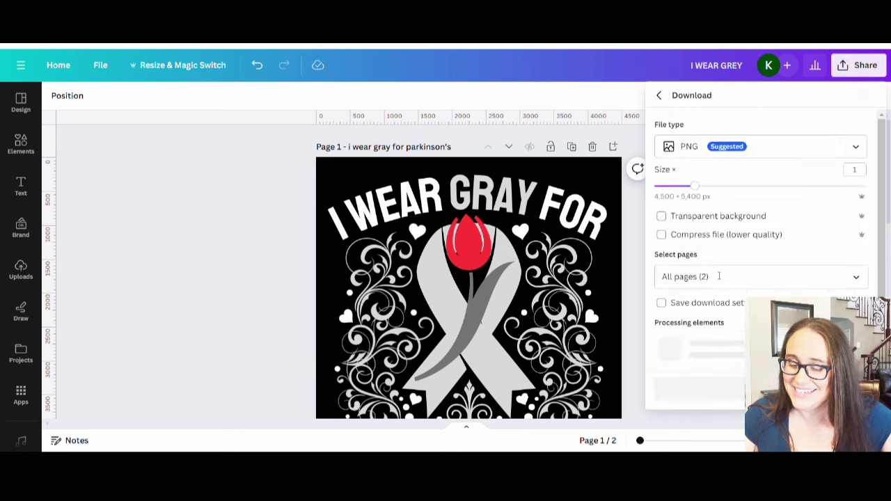
click(682, 217)
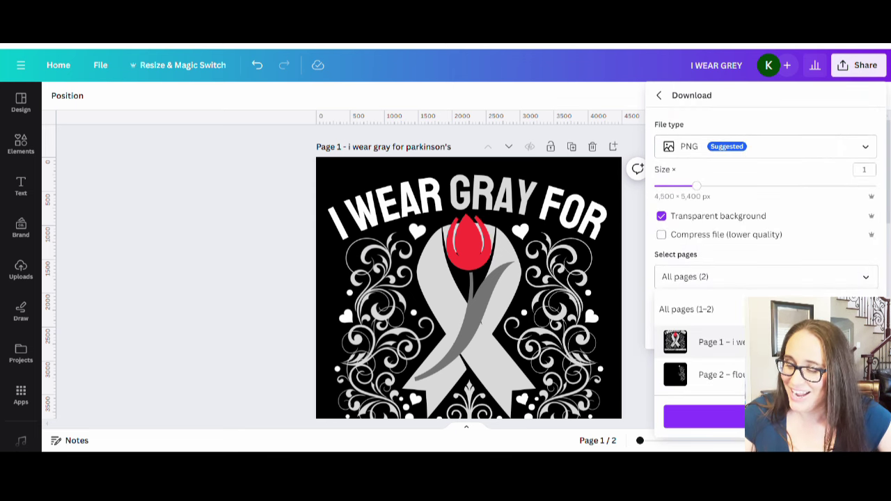
click(717, 374)
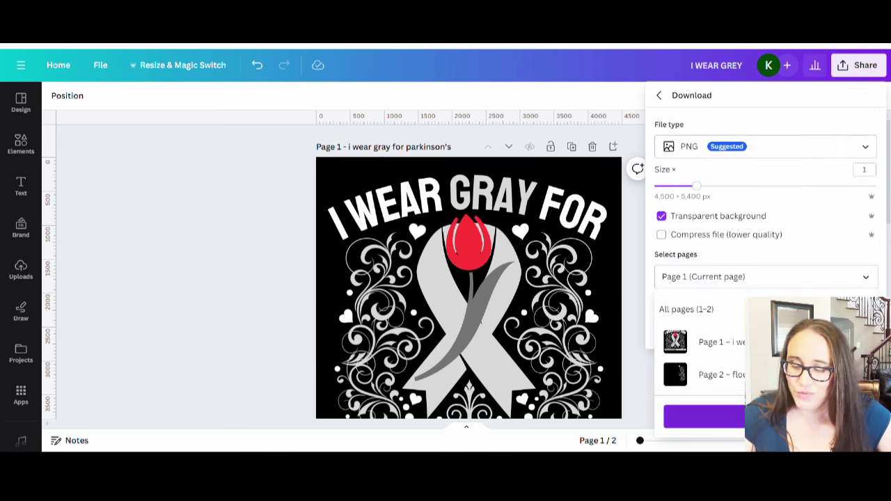
key(Escape)
click(699, 328)
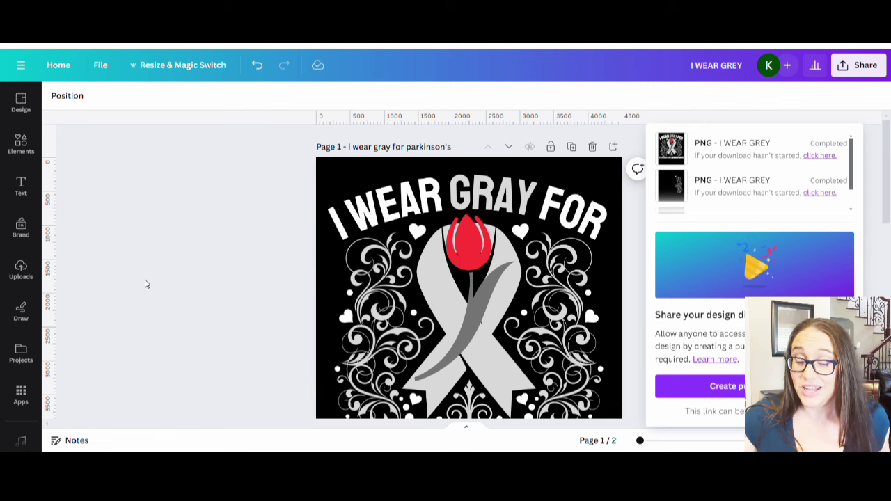
scroll(199, 263, down, 2)
scroll(199, 263, down, 1)
scroll(199, 262, up, 2)
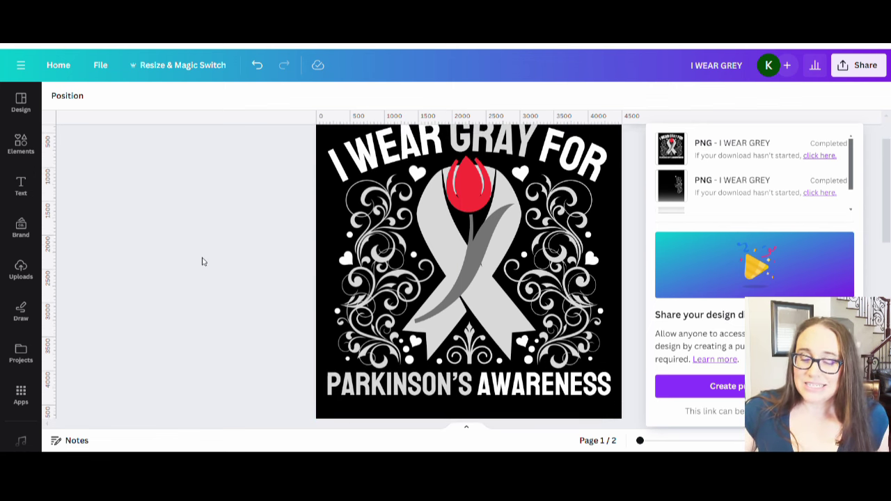